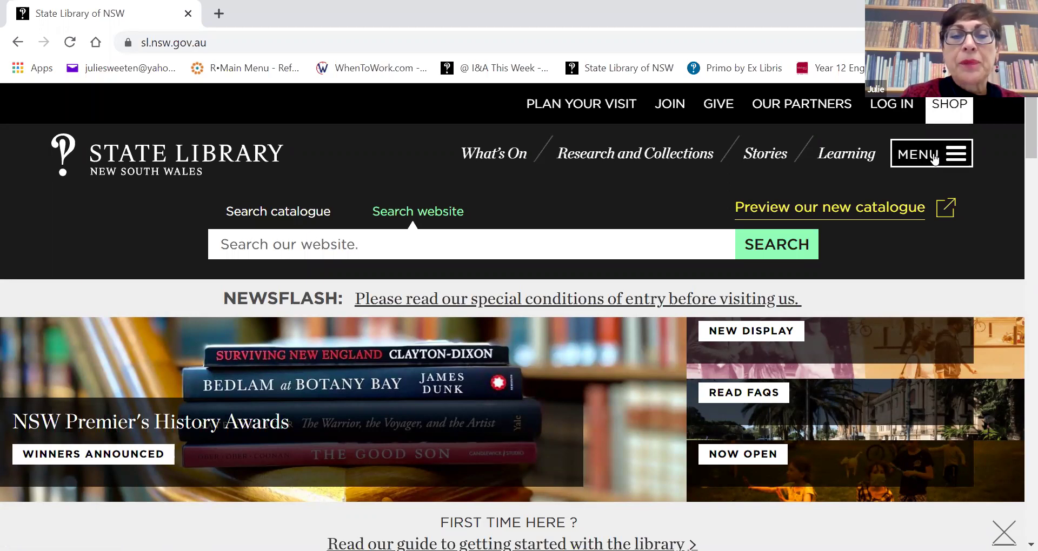
# Open the Society and Culture - HSC guide from the HSC group of the library's research guides
pyautogui.click(934, 156)
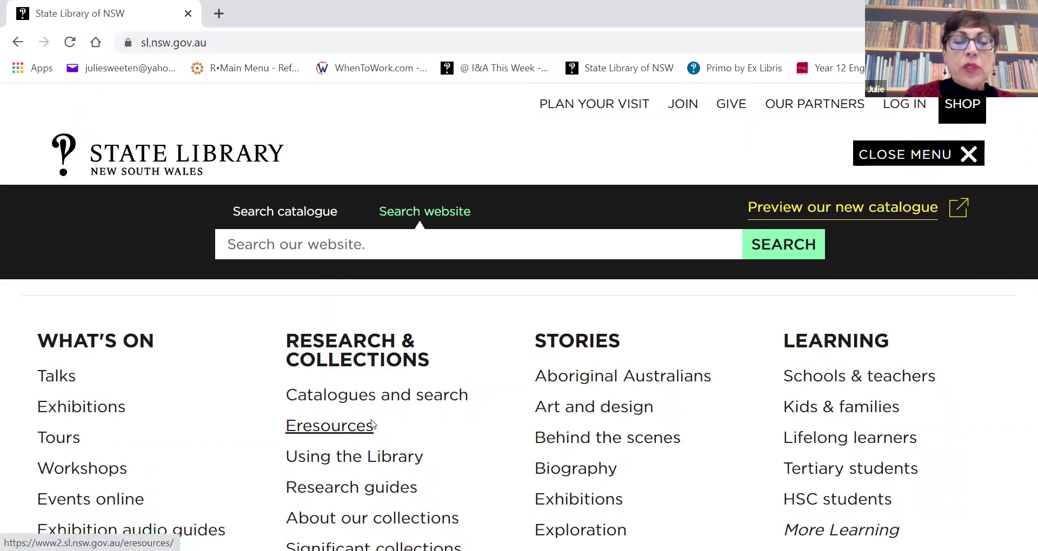
pyautogui.click(351, 491)
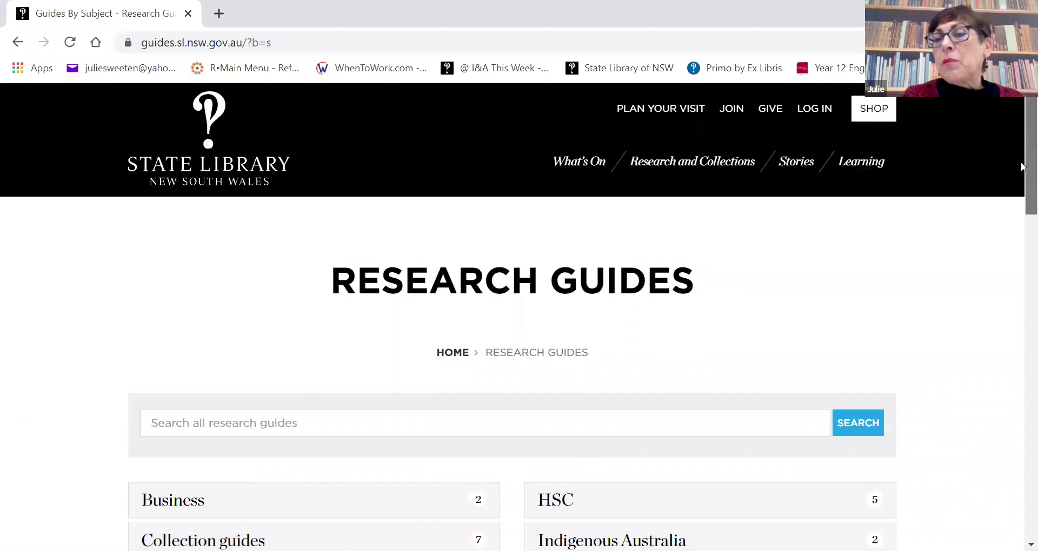
pyautogui.scroll(-5, 1020, 166)
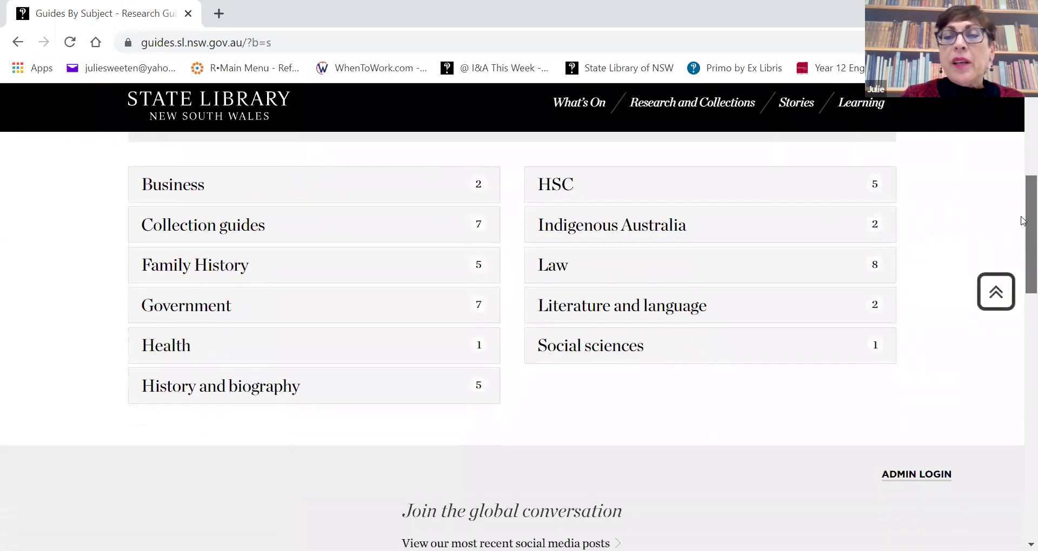
pyautogui.scroll(-1, 1023, 222)
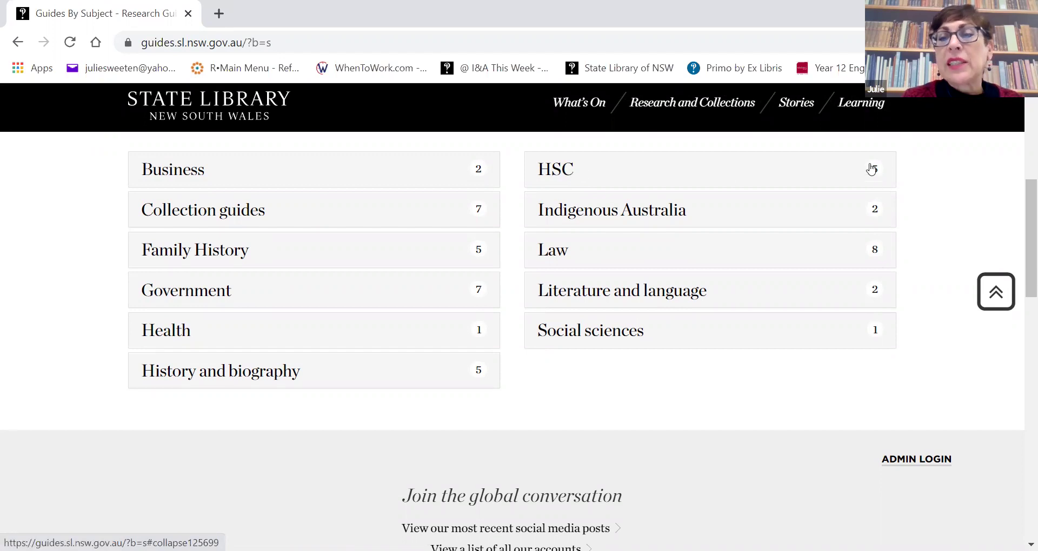
pyautogui.click(574, 179)
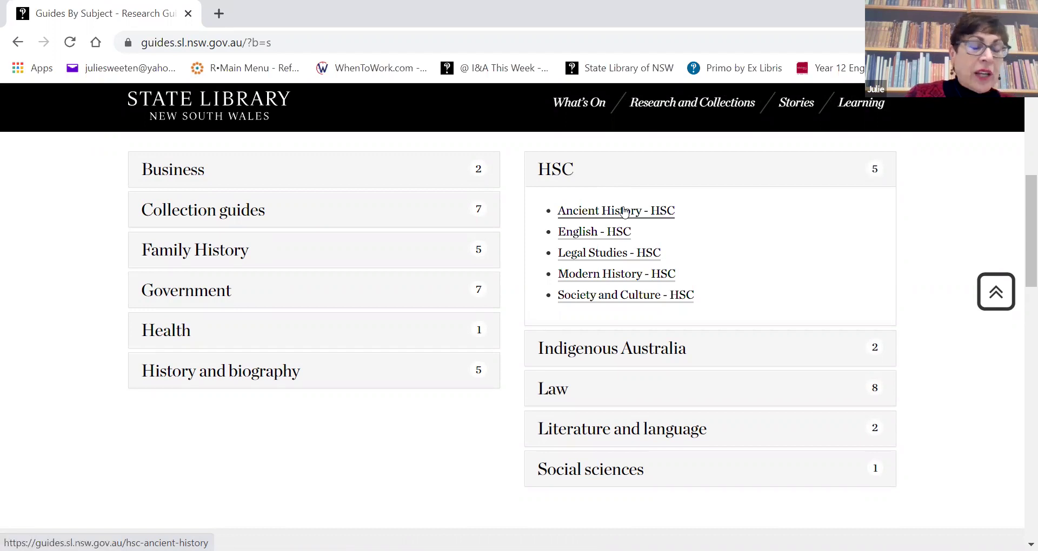
pyautogui.click(621, 299)
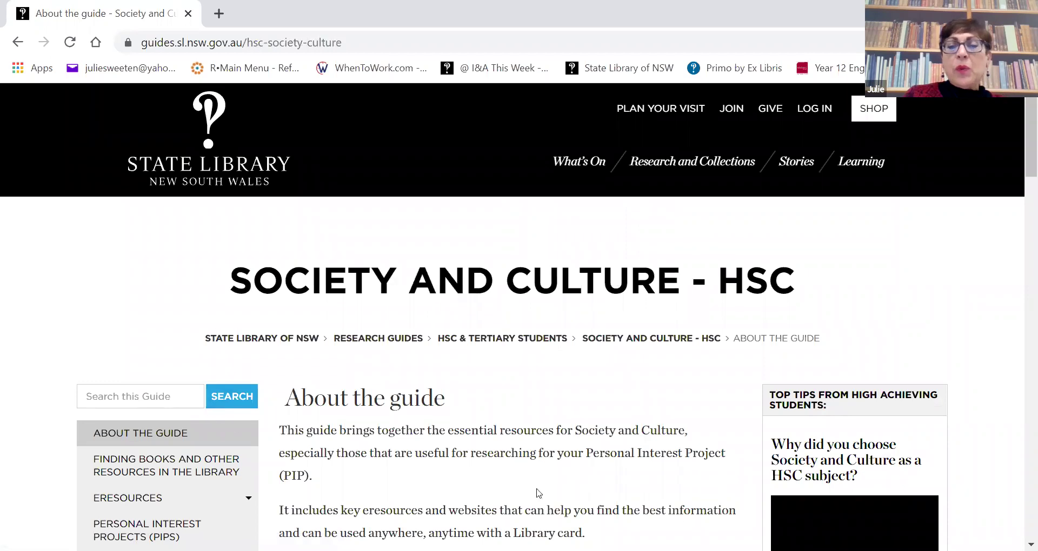
# Open the Informit eresource from the guide's Australian journal articles page
pyautogui.moveTo(1023, 137); pyautogui.dragTo(1023, 192)
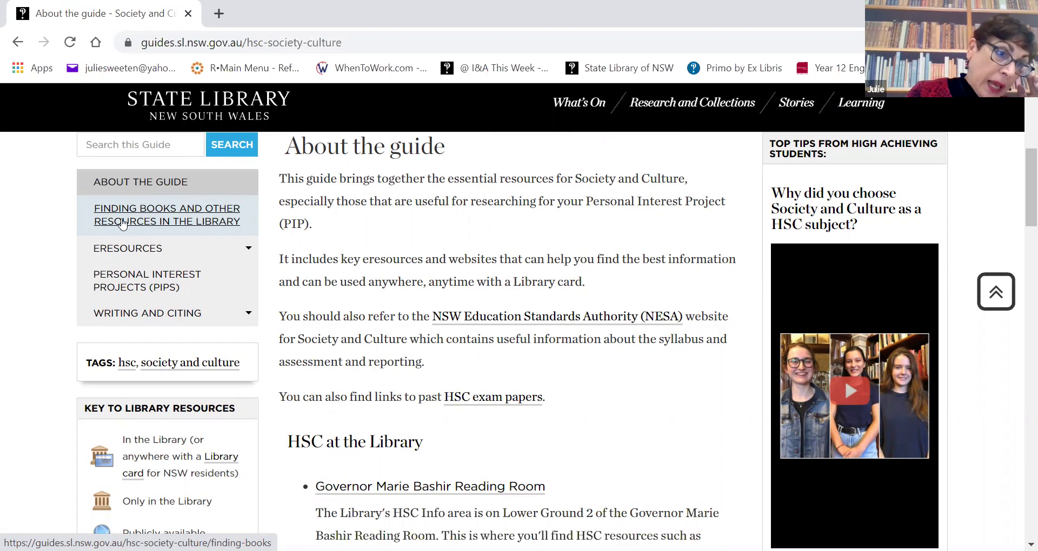
pyautogui.moveTo(109, 246)
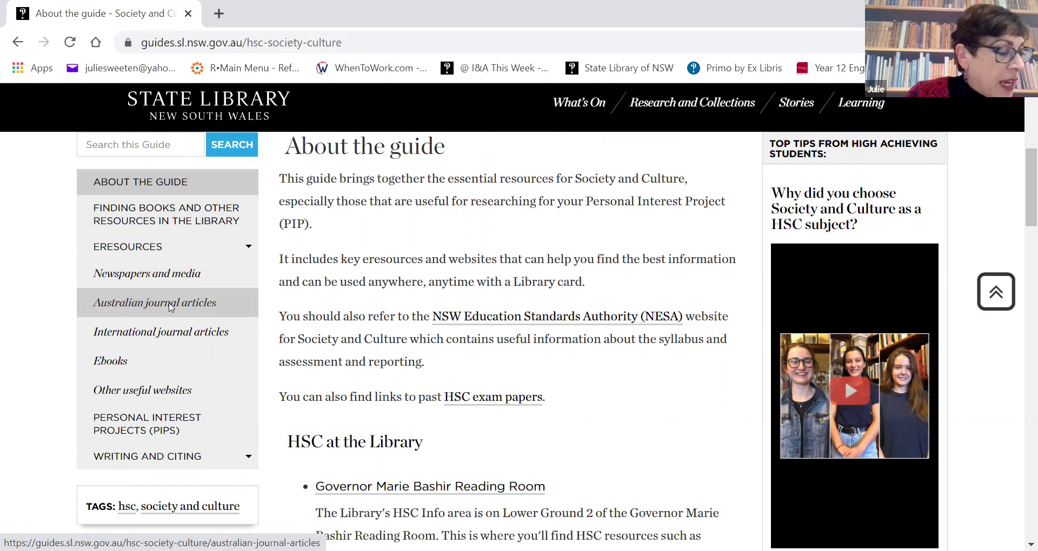
pyautogui.click(171, 307)
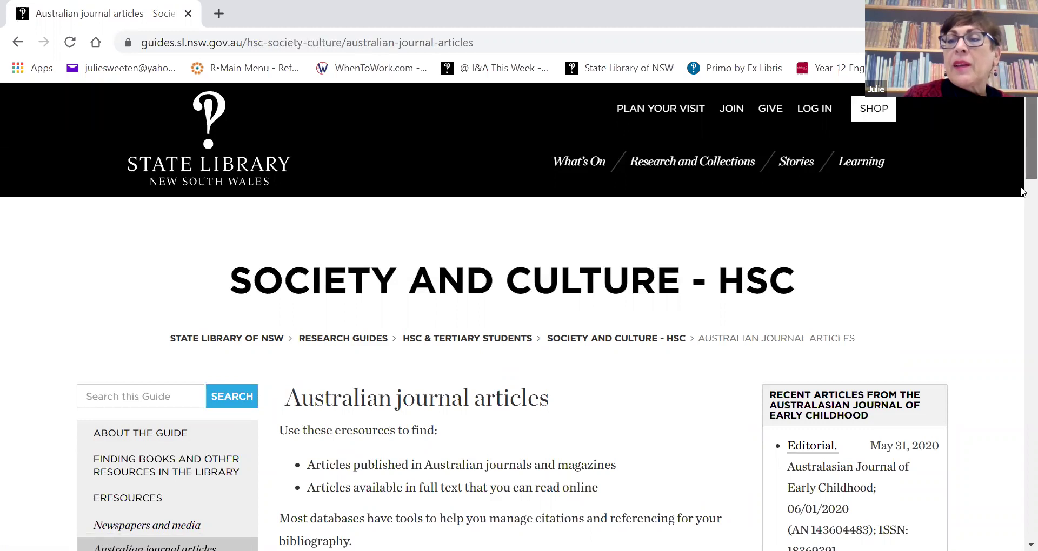
pyautogui.scroll(-8, 1022, 191)
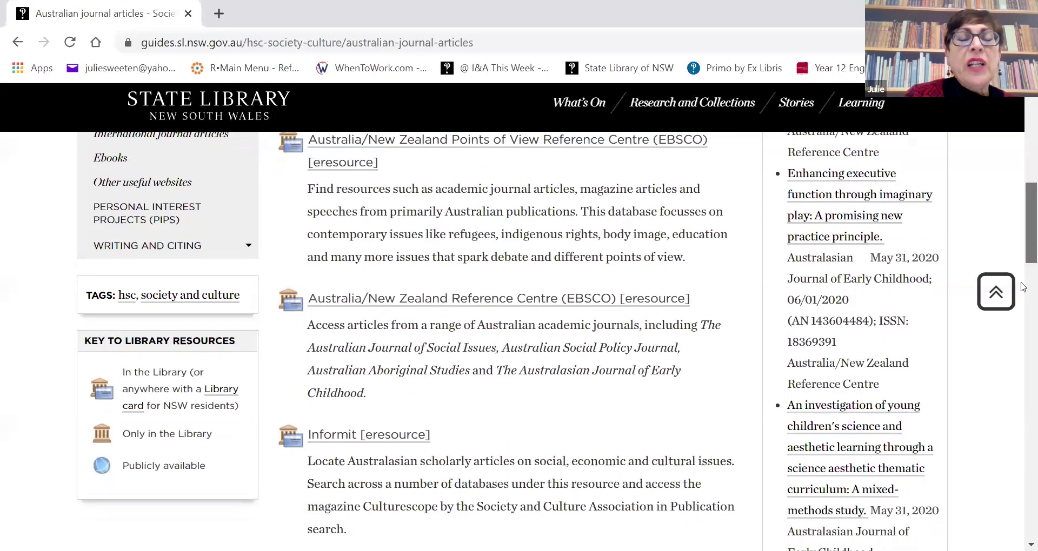
pyautogui.scroll(-3, 1023, 287)
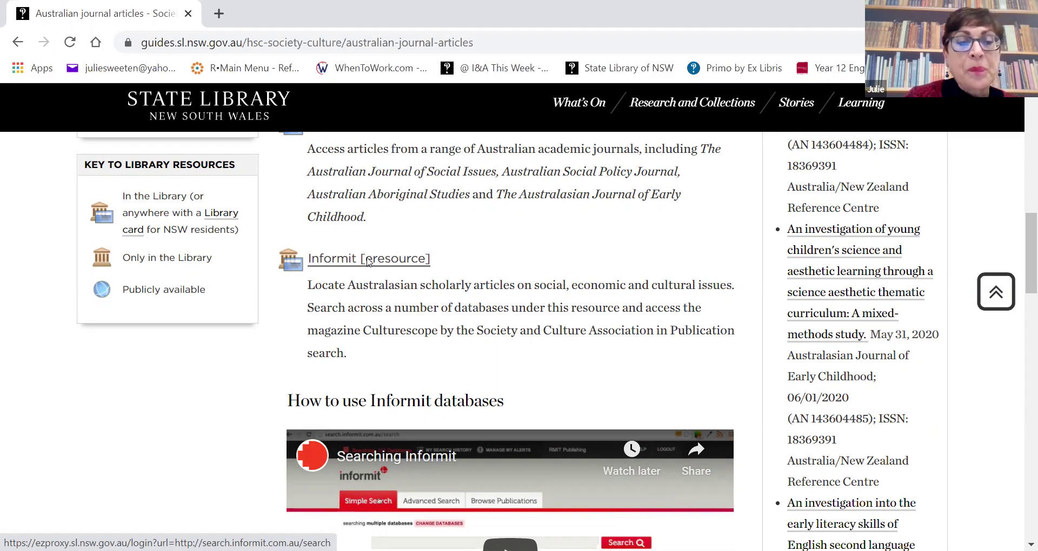
pyautogui.click(364, 263)
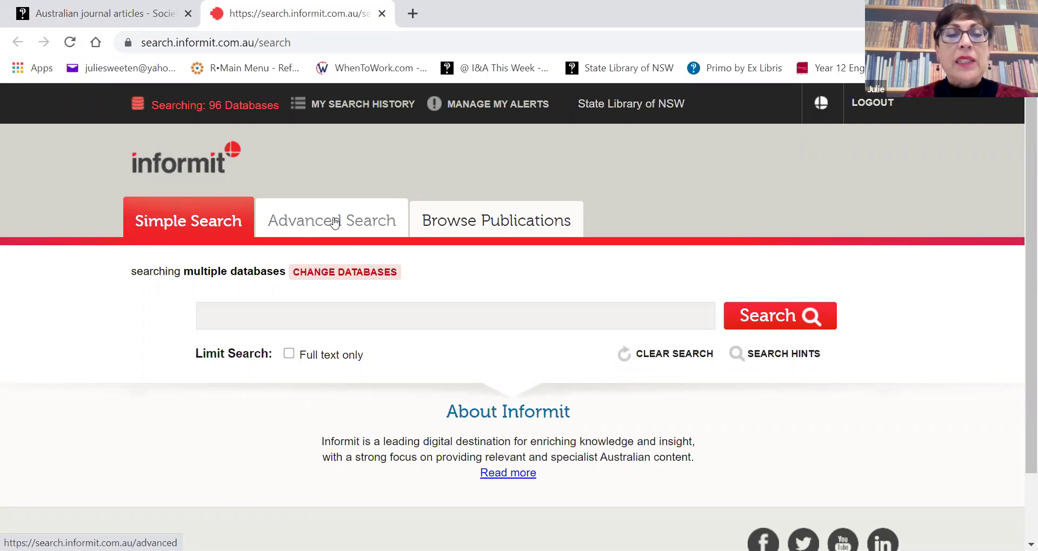
# Run a simple search across the Informit databases for body image teenage girls
pyautogui.click(219, 319)
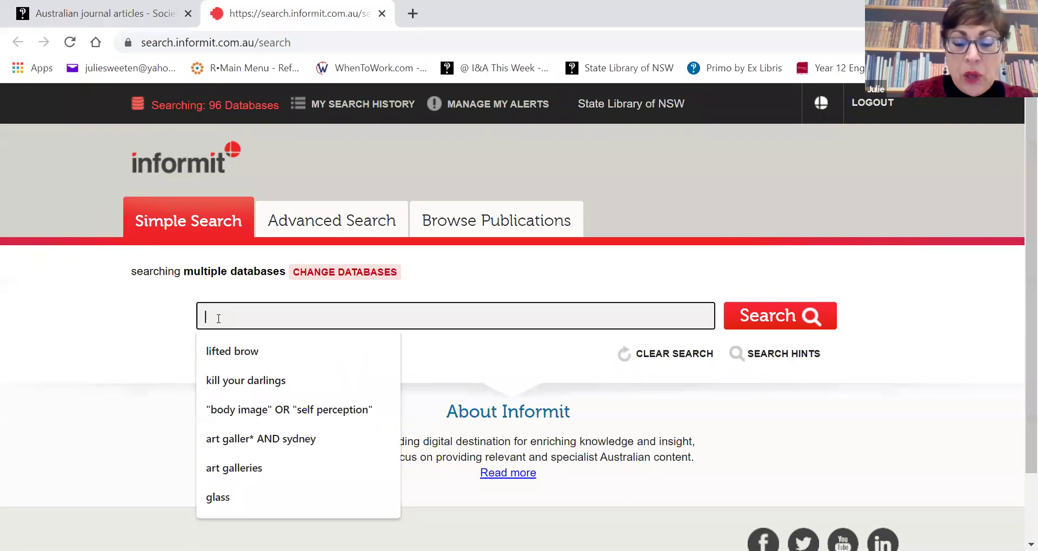
pyautogui.write('body image')
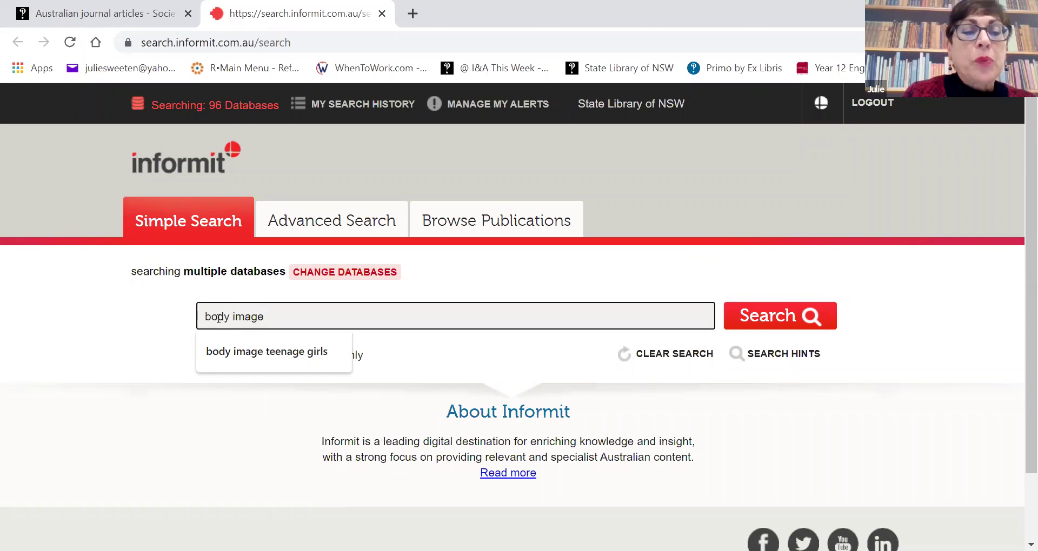
pyautogui.click(267, 352)
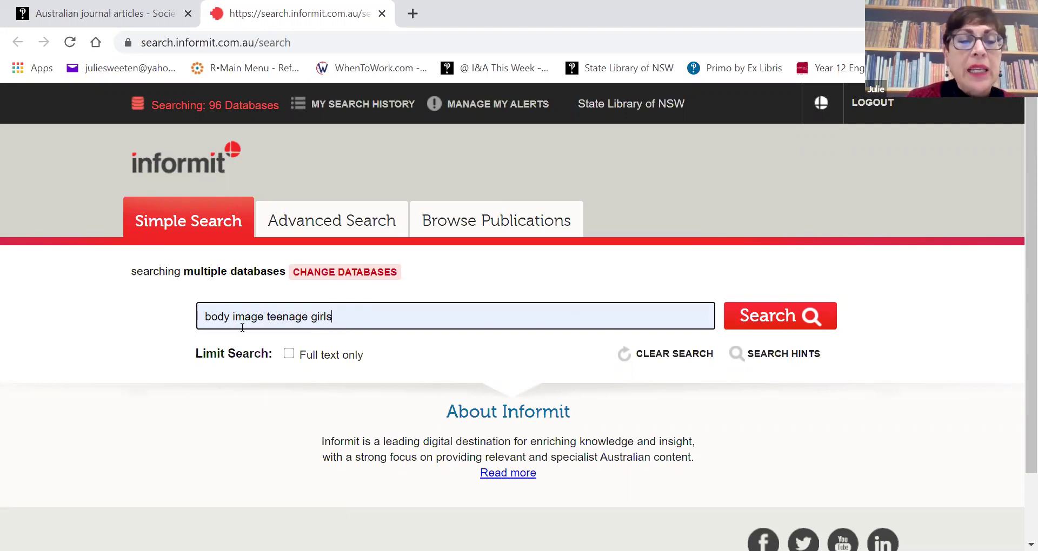
pyautogui.click(768, 316)
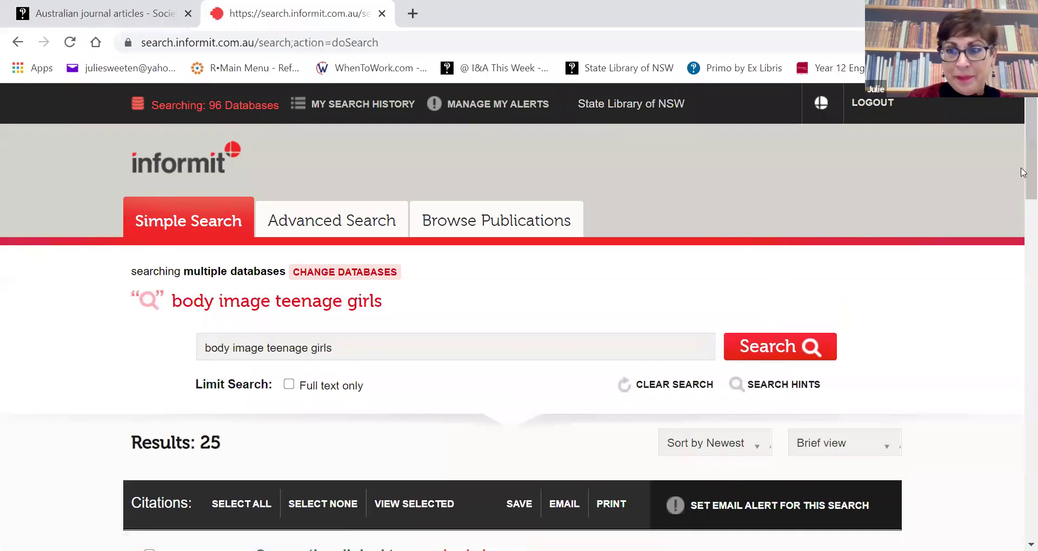
# Examine the search results, checking each article's title, source, date and full-text availability
pyautogui.moveTo(1026, 169); pyautogui.dragTo(1024, 223)
pyautogui.scroll(-2, 1023, 223)
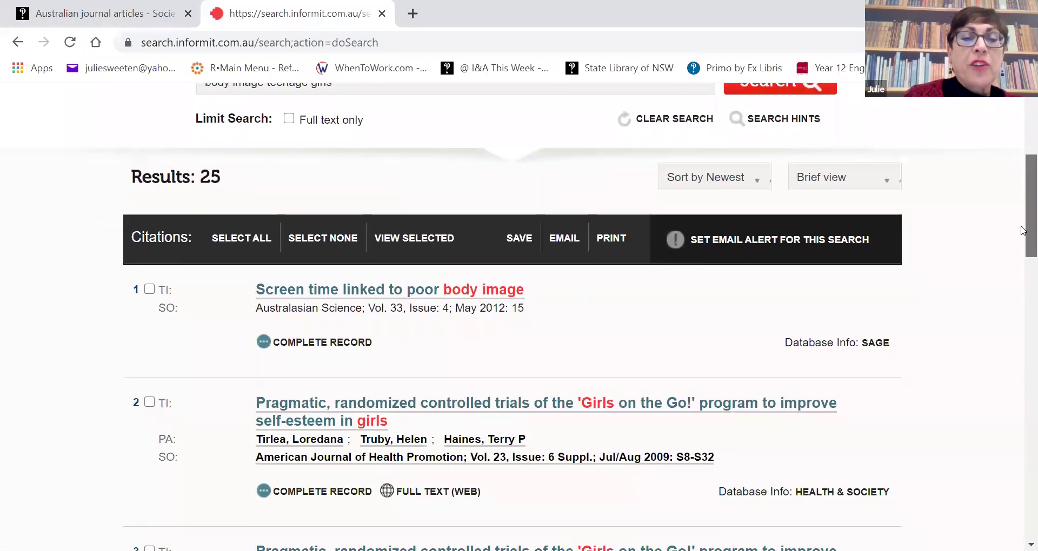
pyautogui.scroll(-1, 1024, 234)
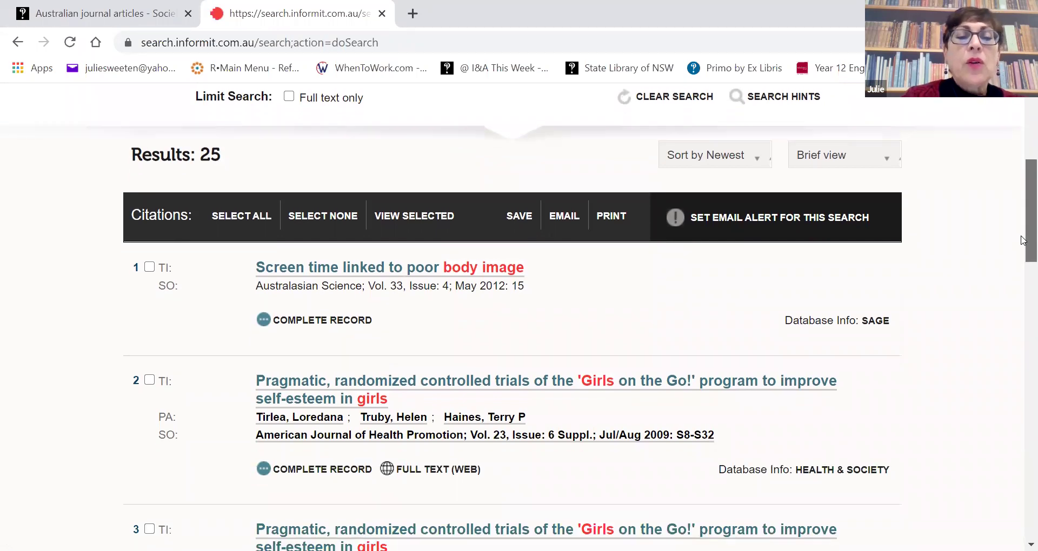
pyautogui.scroll(-1, 1024, 238)
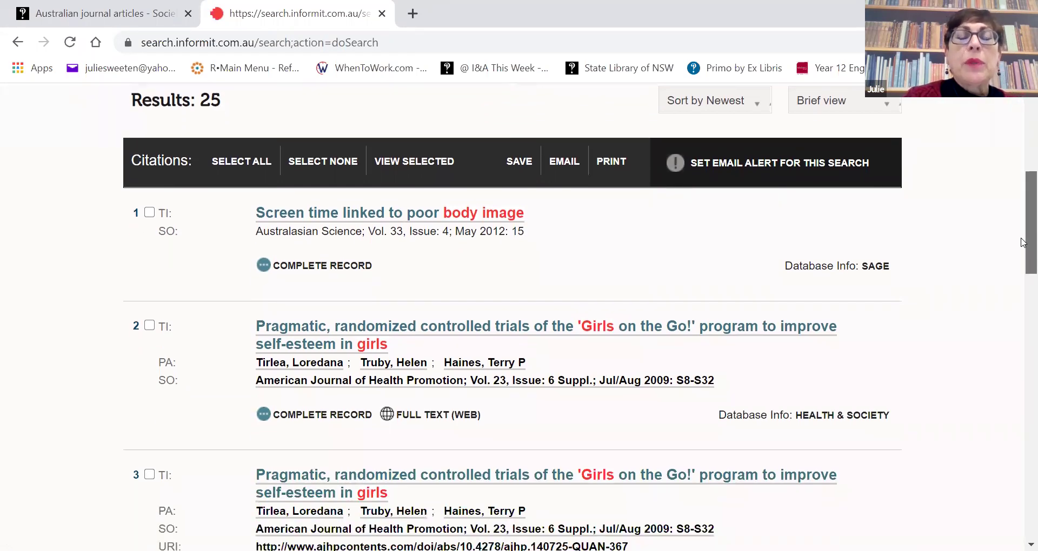
pyautogui.scroll(-1, 1024, 242)
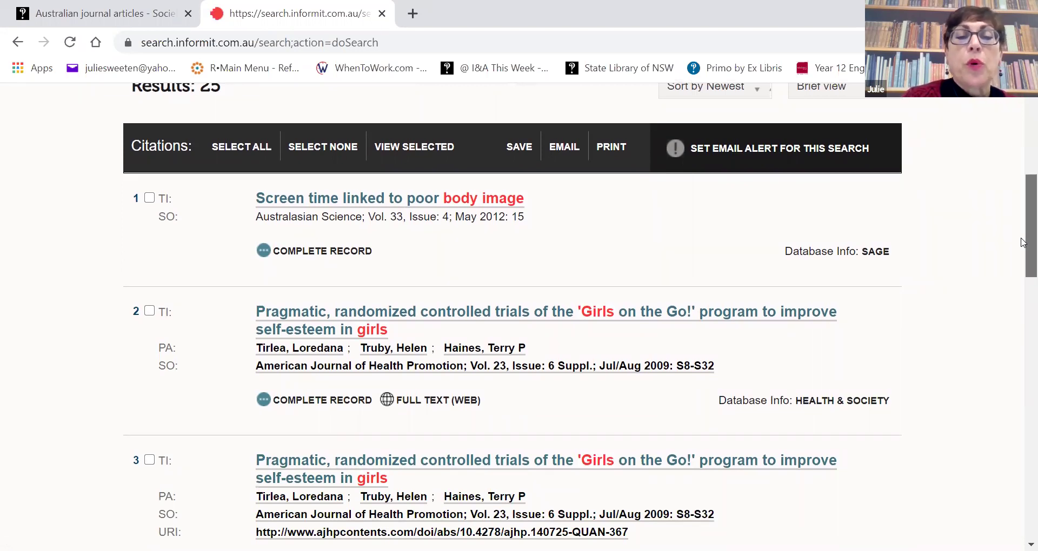
pyautogui.scroll(-1, 1024, 243)
pyautogui.scroll(-2, 1024, 242)
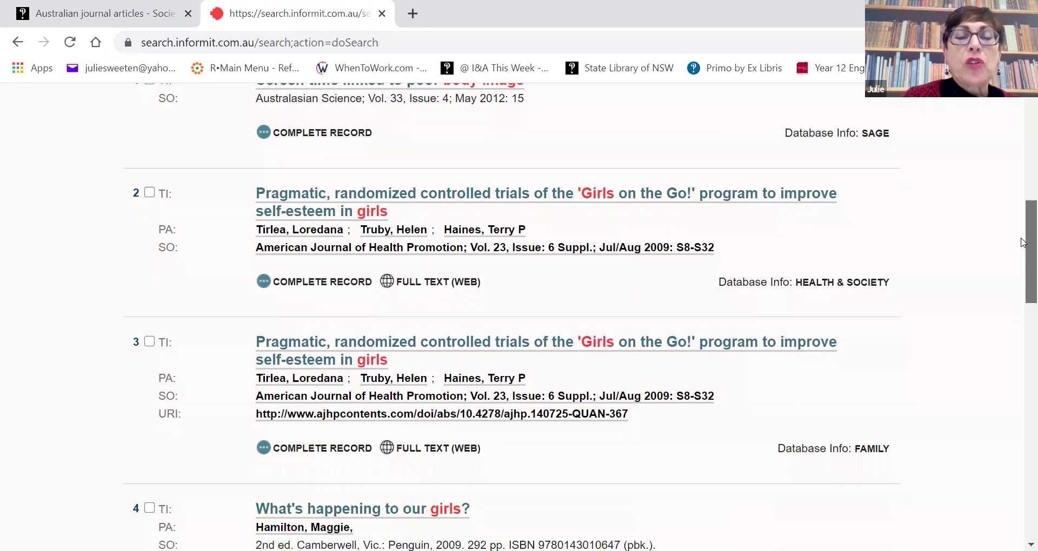
pyautogui.scroll(-1, 1023, 242)
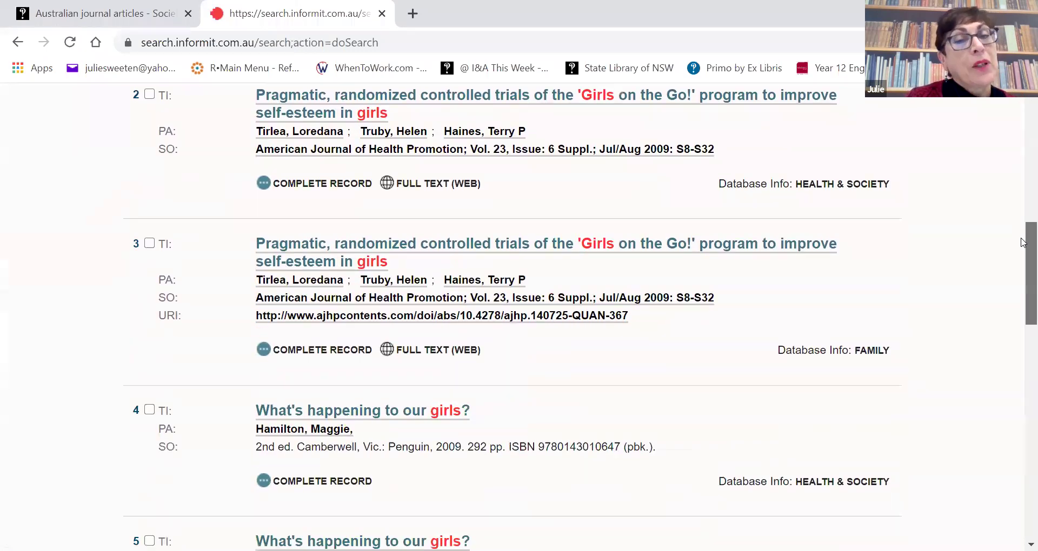
pyautogui.scroll(-1, 1023, 242)
pyautogui.scroll(-2, 1023, 242)
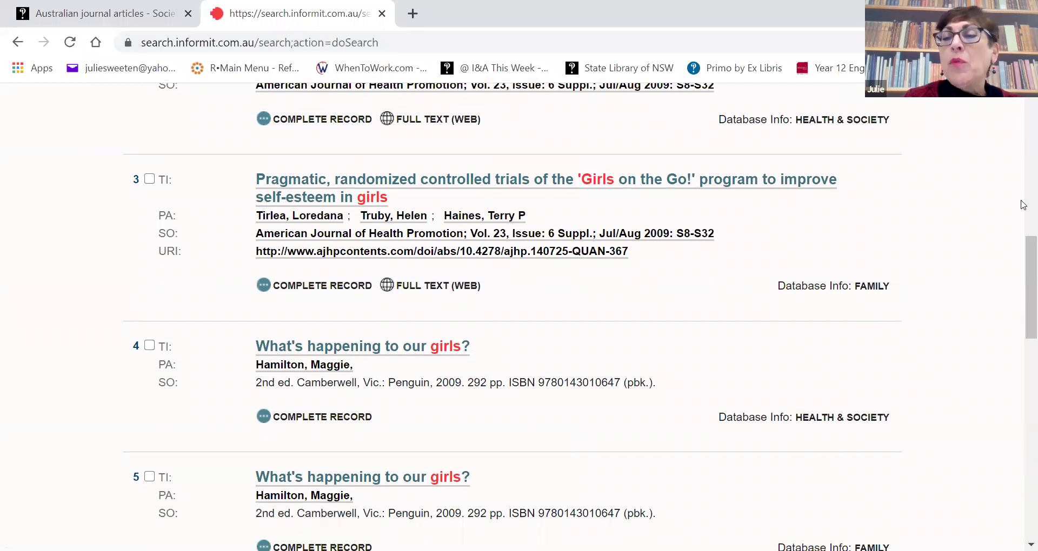
pyautogui.moveTo(1023, 269); pyautogui.dragTo(1023, 354)
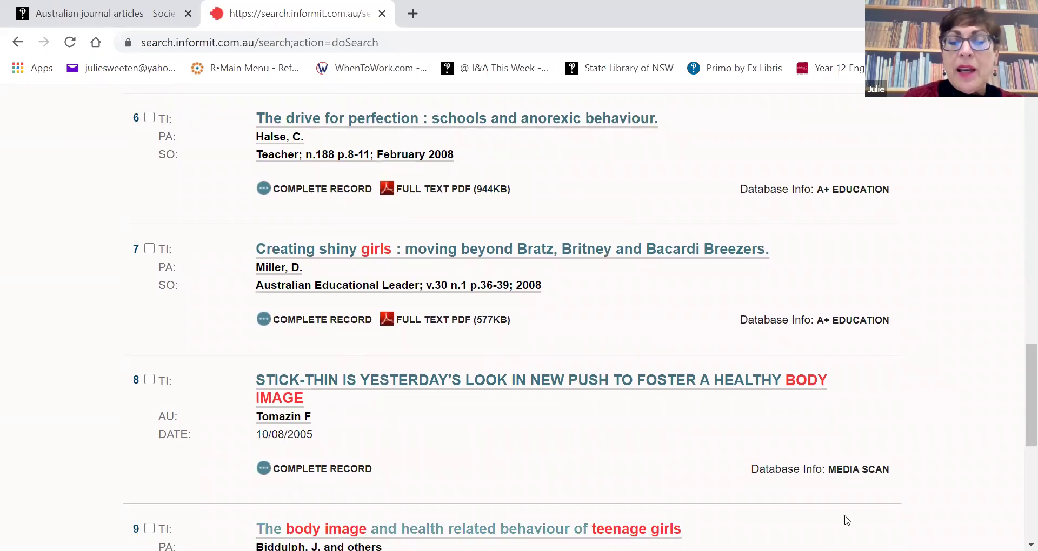
pyautogui.scroll(-3, 1025, 433)
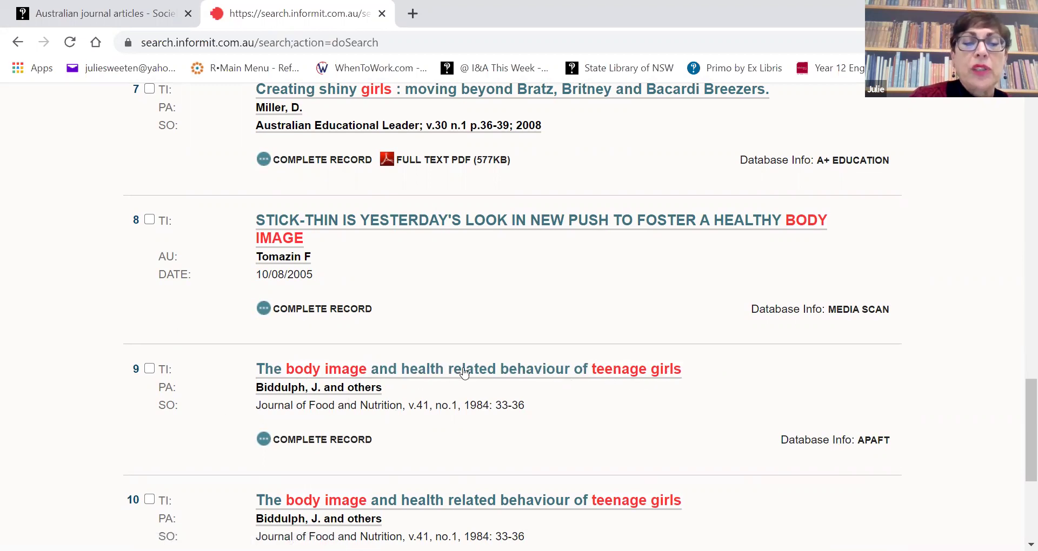
# Open the record for "The body image and health related behaviour of teenage girls" and review its citation and subject terms
pyautogui.click(511, 372)
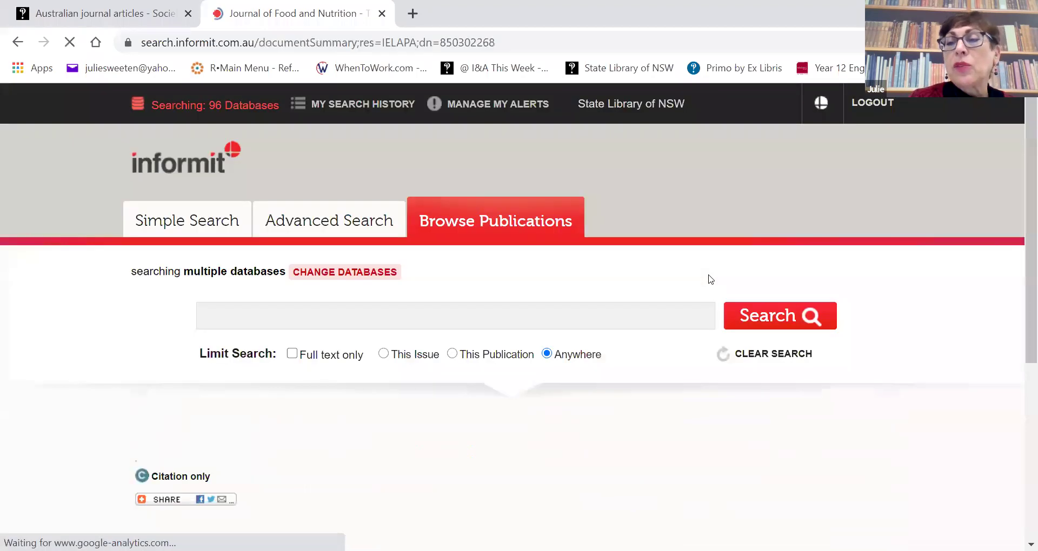
pyautogui.moveTo(1022, 200); pyautogui.dragTo(1023, 293)
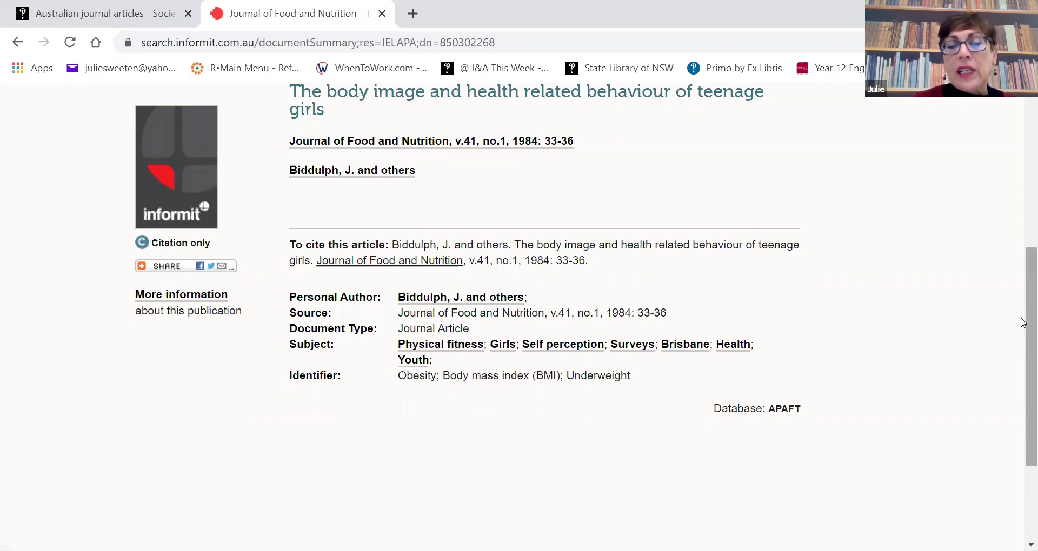
pyautogui.scroll(1, 1023, 215)
pyautogui.scroll(6, 1023, 214)
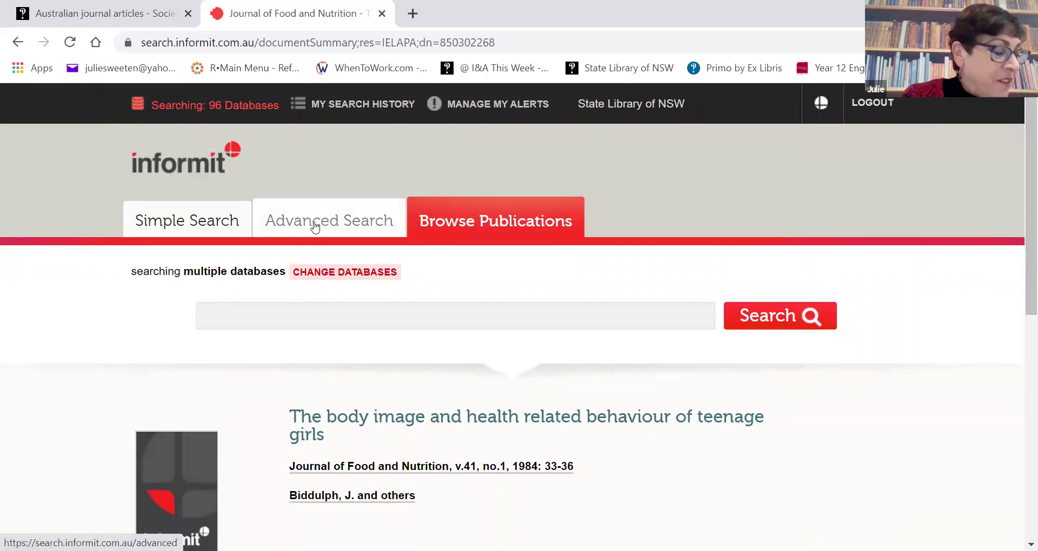
# Start an advanced search across the databases with the exact phrase "body image" in the first row
pyautogui.click(330, 232)
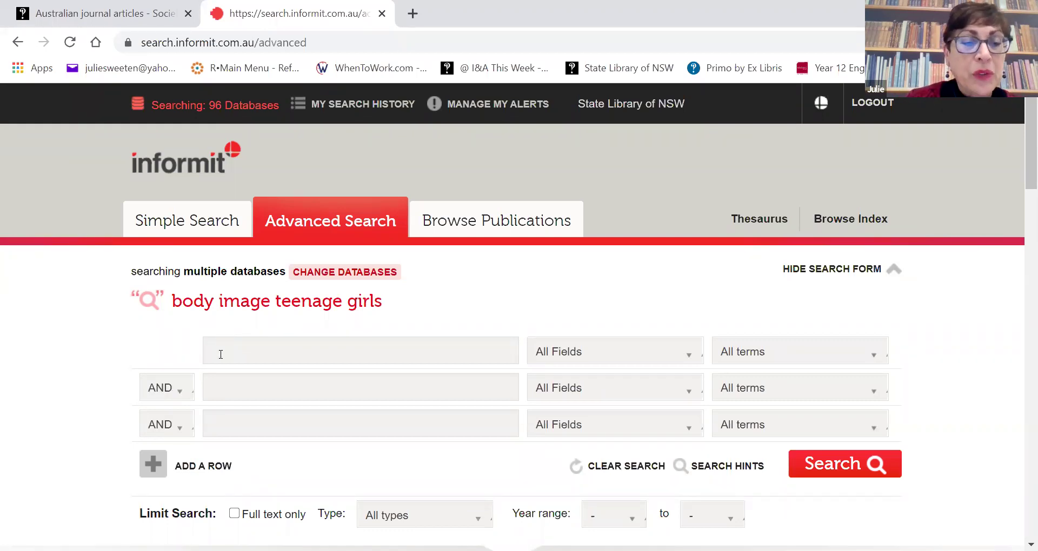
pyautogui.click(221, 355)
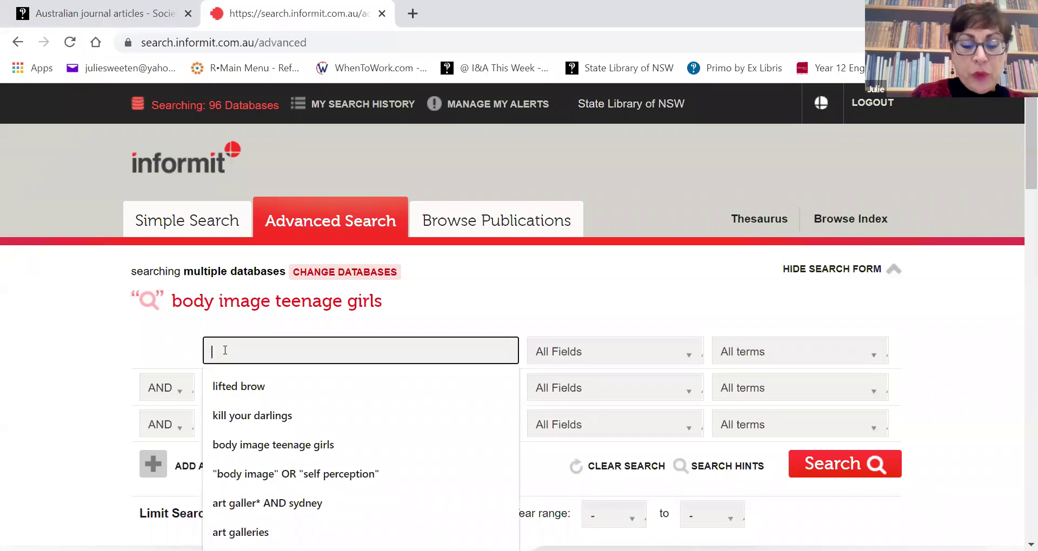
pyautogui.write('body')
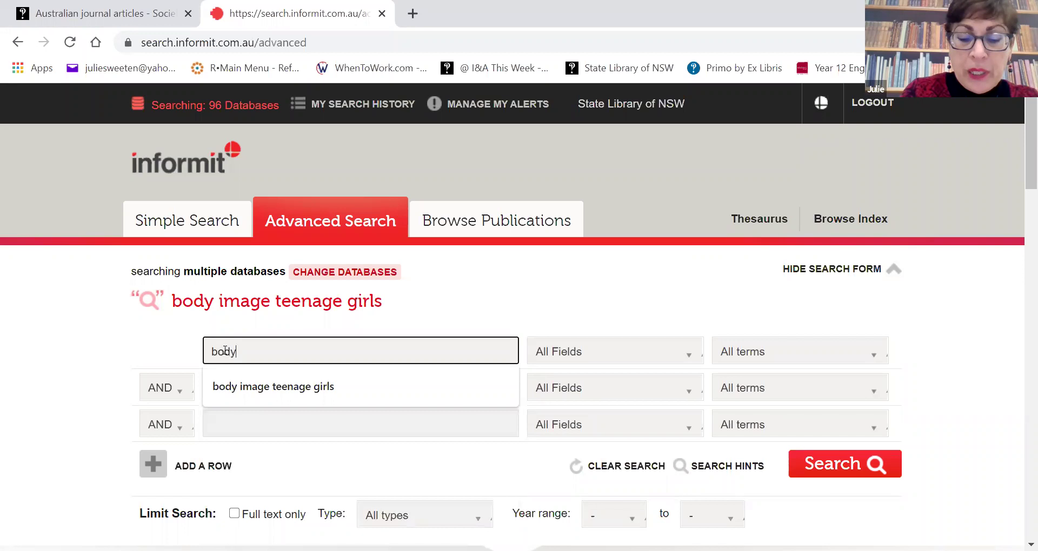
pyautogui.write(' image"')
pyautogui.press('Home')
pyautogui.write('"')
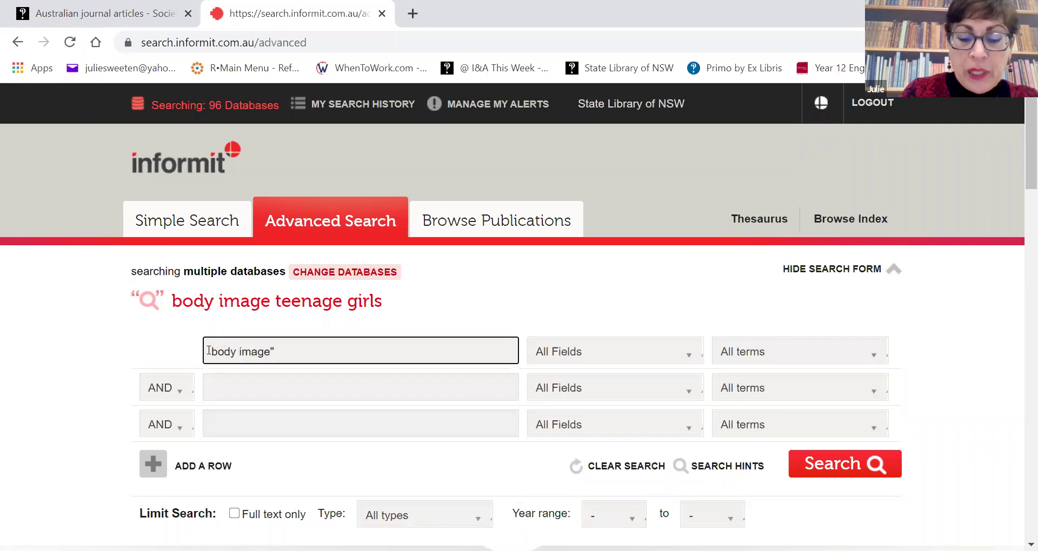
pyautogui.write('"')
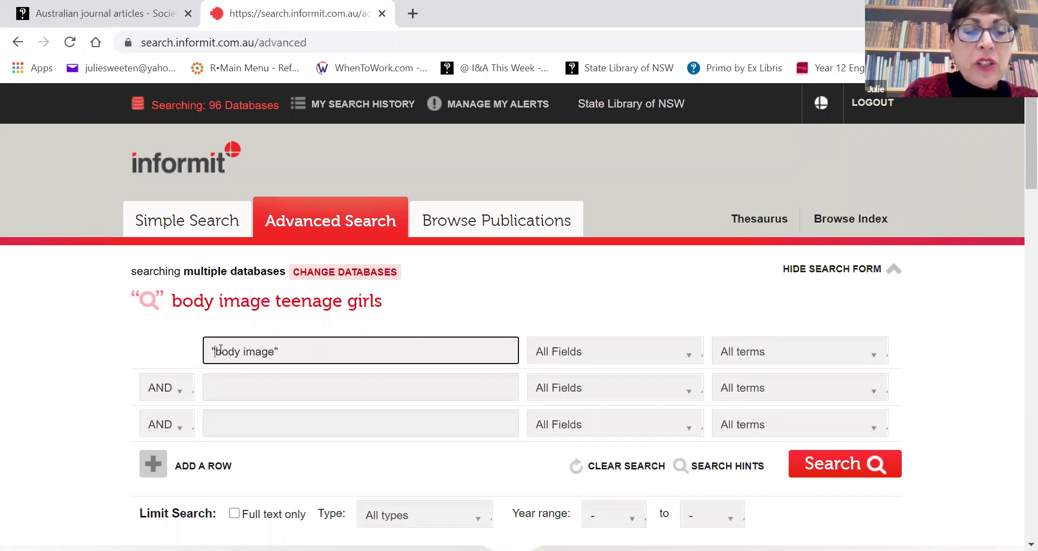
# Extend the first row's search terms with OR "self perception" as an alternative exact phrase
pyautogui.click(313, 347)
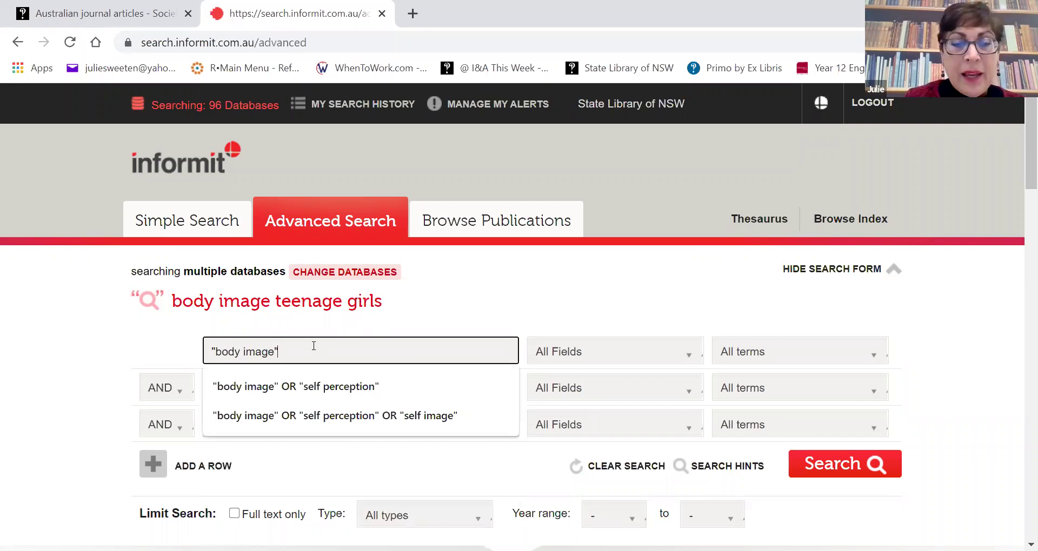
pyautogui.write('OR')
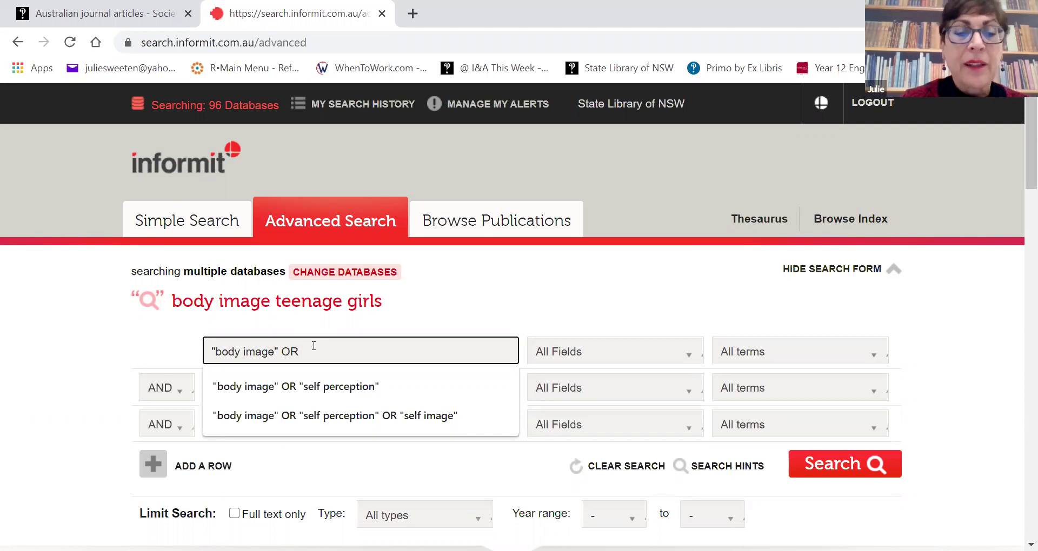
pyautogui.write('"s')
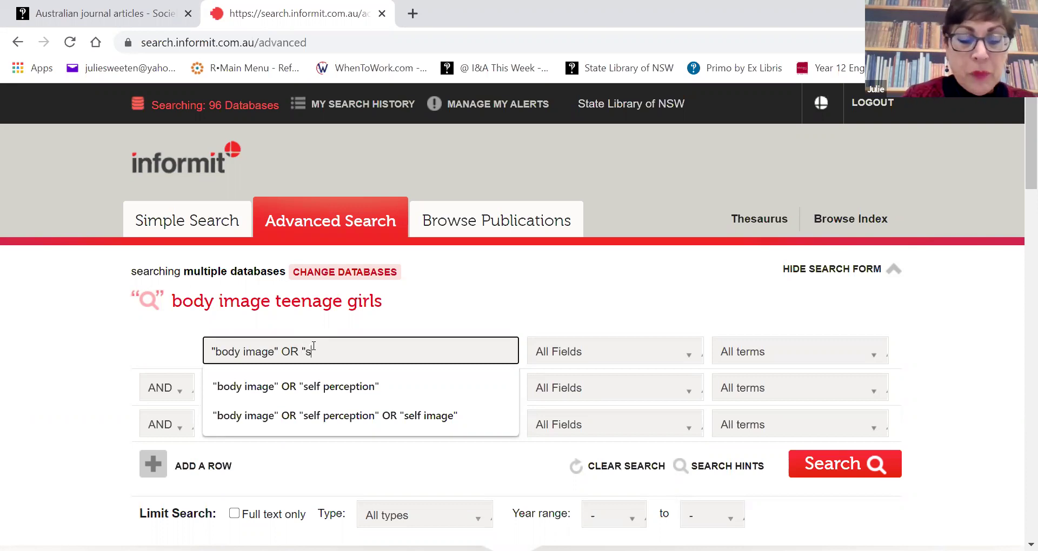
pyautogui.write('elf per')
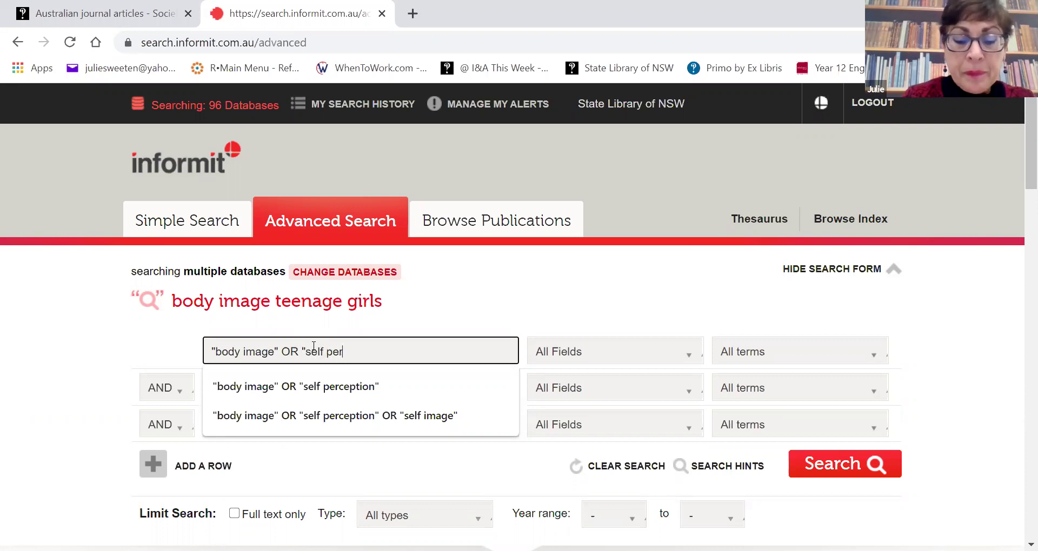
pyautogui.write('ception')
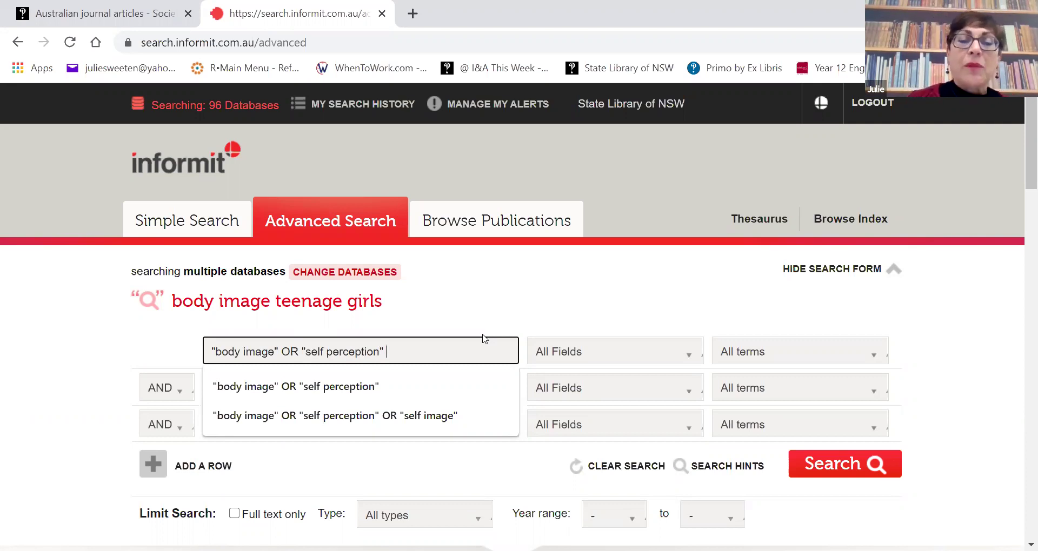
pyautogui.click(465, 322)
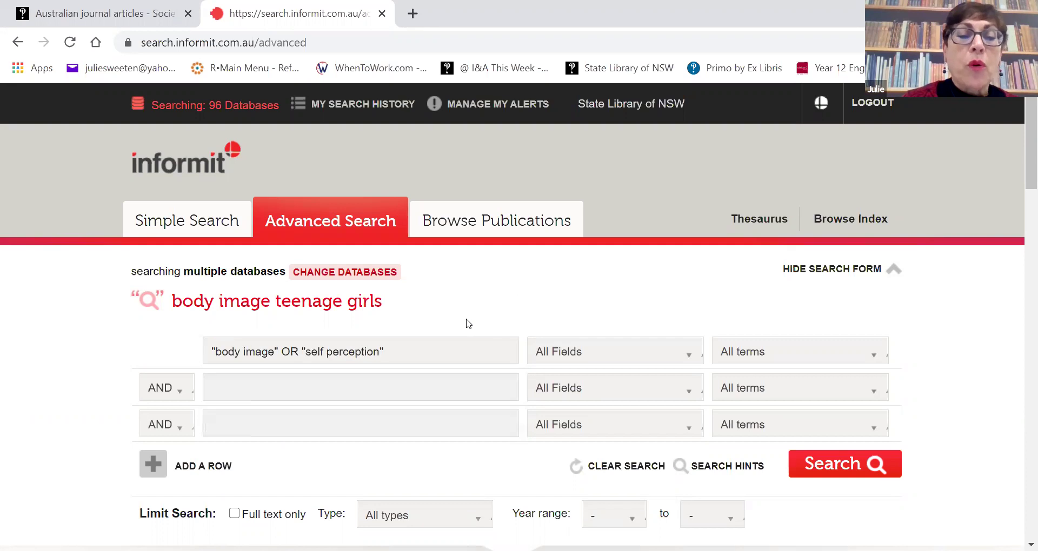
# Enter girls OR teen* in the second row, combined with the first row by AND, with OR in capitals
pyautogui.click(239, 390)
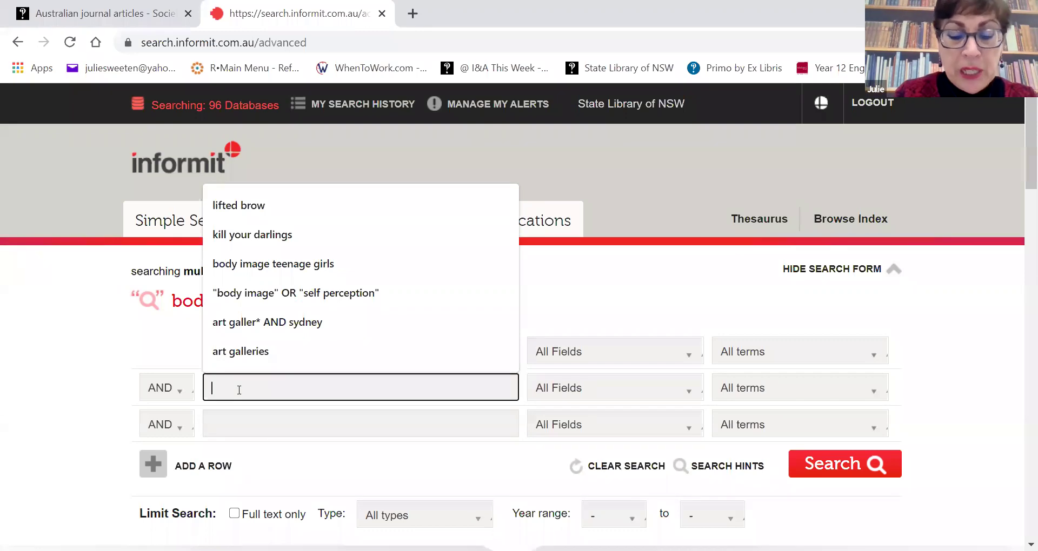
pyautogui.write('gir')
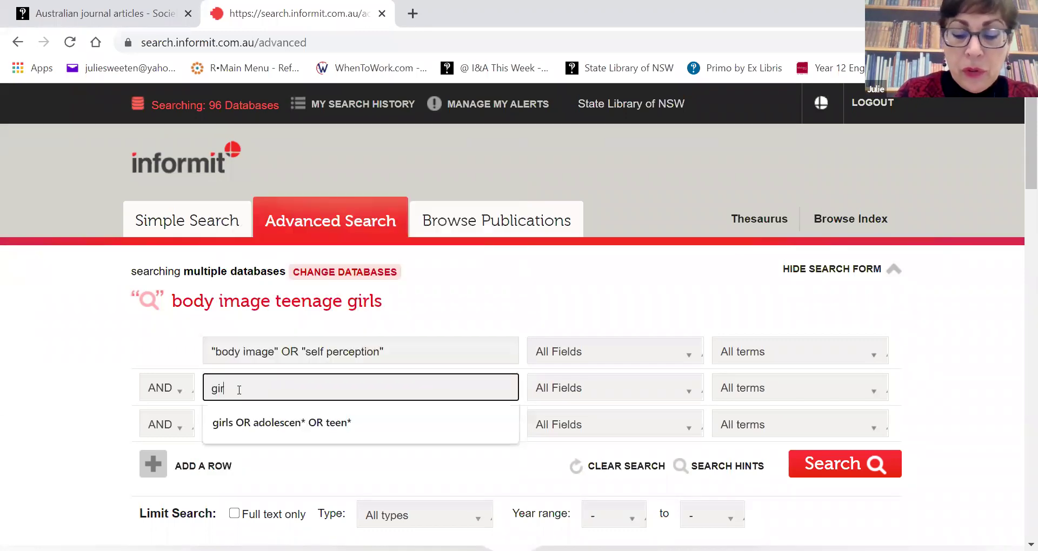
pyautogui.write('ls ')
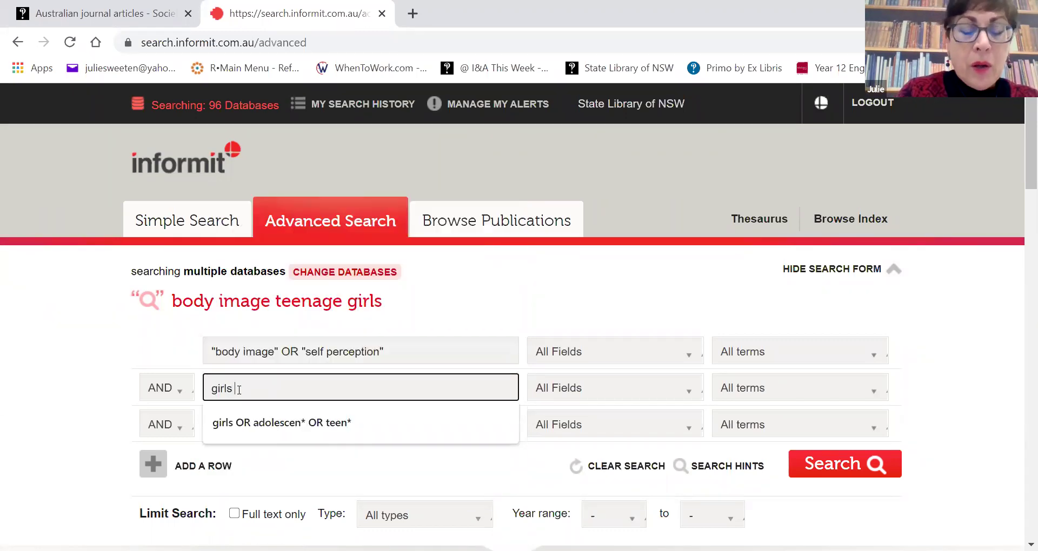
pyautogui.write('Or')
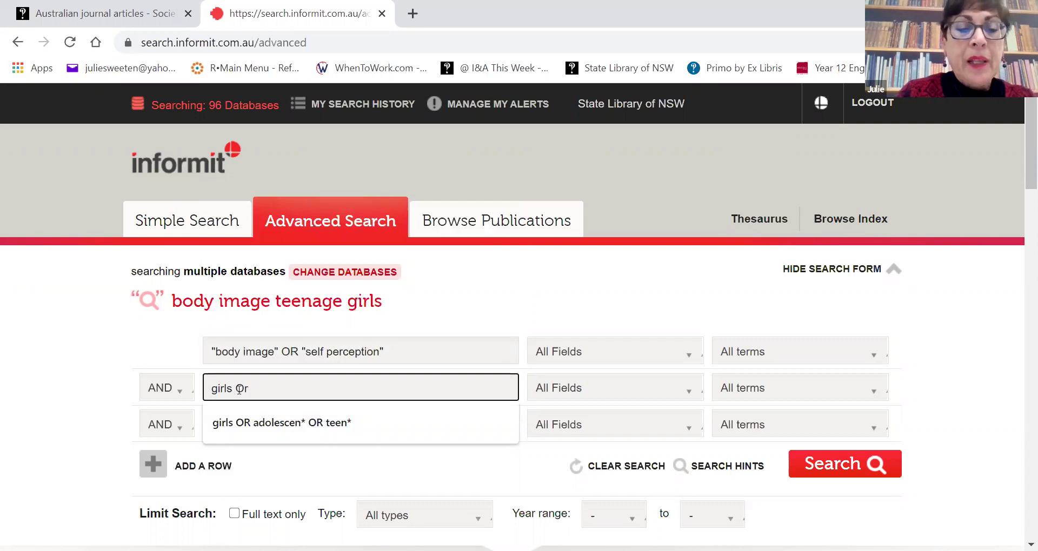
pyautogui.write(' teen*')
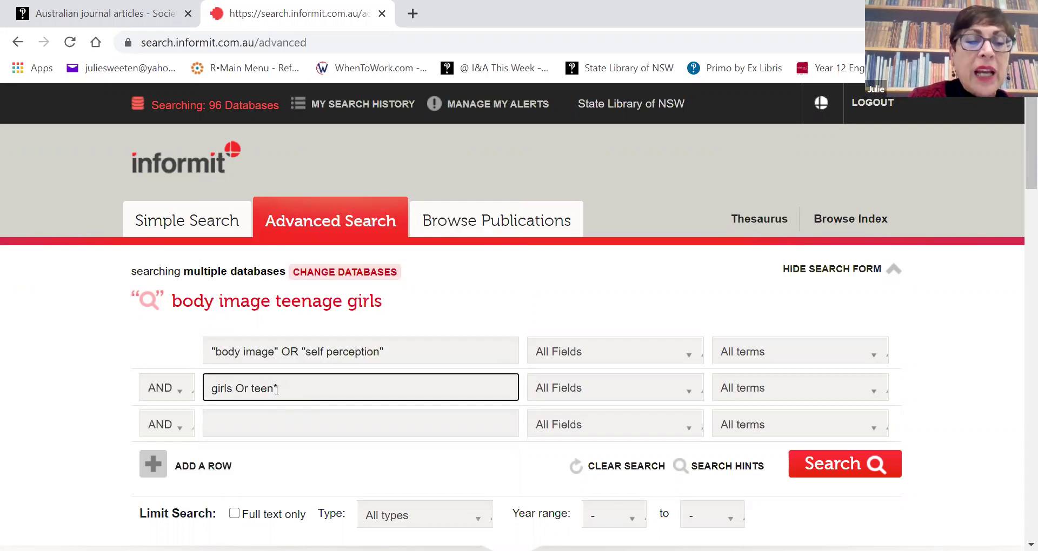
pyautogui.click(248, 390)
pyautogui.press('BackSpace')
pyautogui.write('R')
pyautogui.click(301, 389)
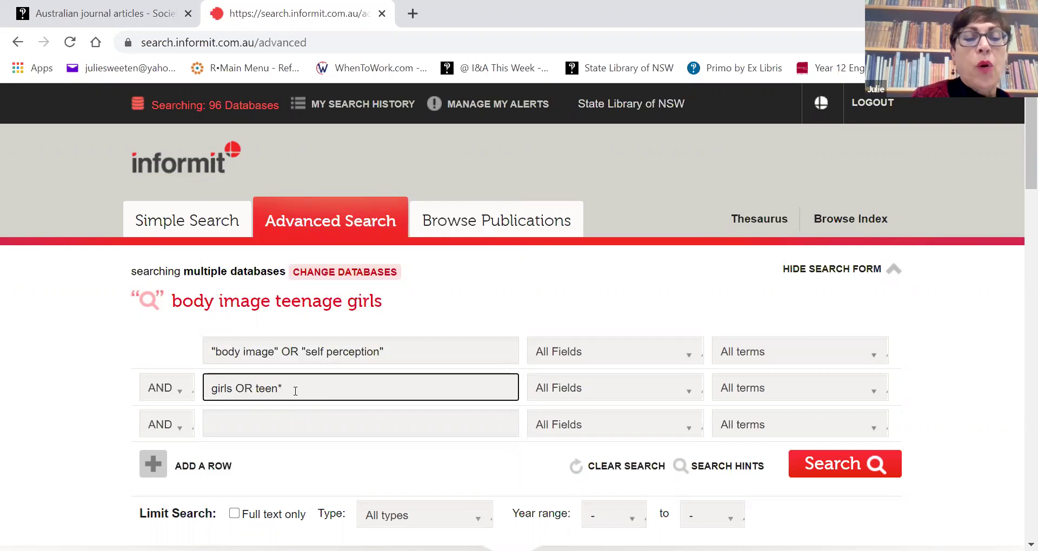
# Add OR adolen* to the second row's terms and run the advanced search
pyautogui.write('OR adolen')
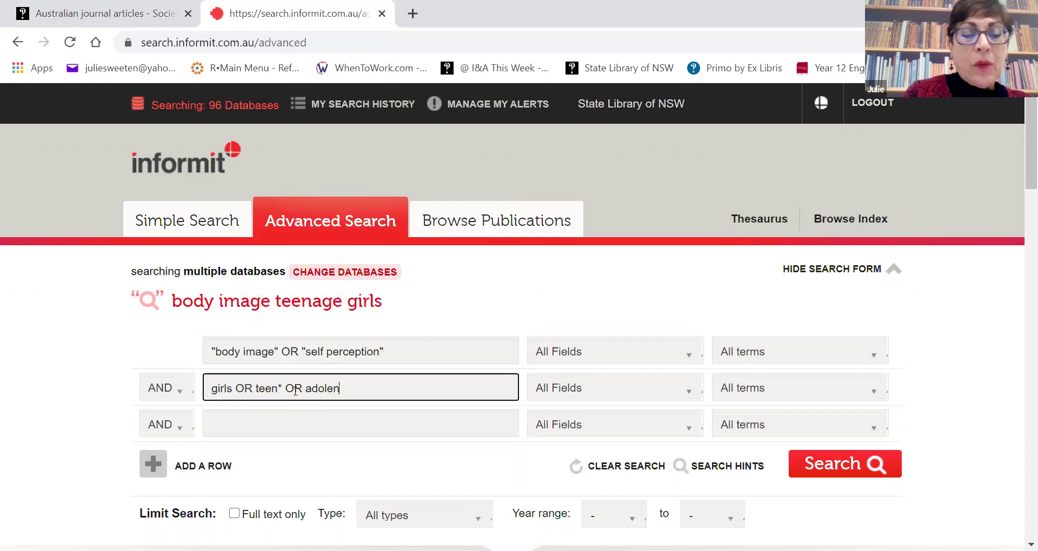
pyautogui.write('s')
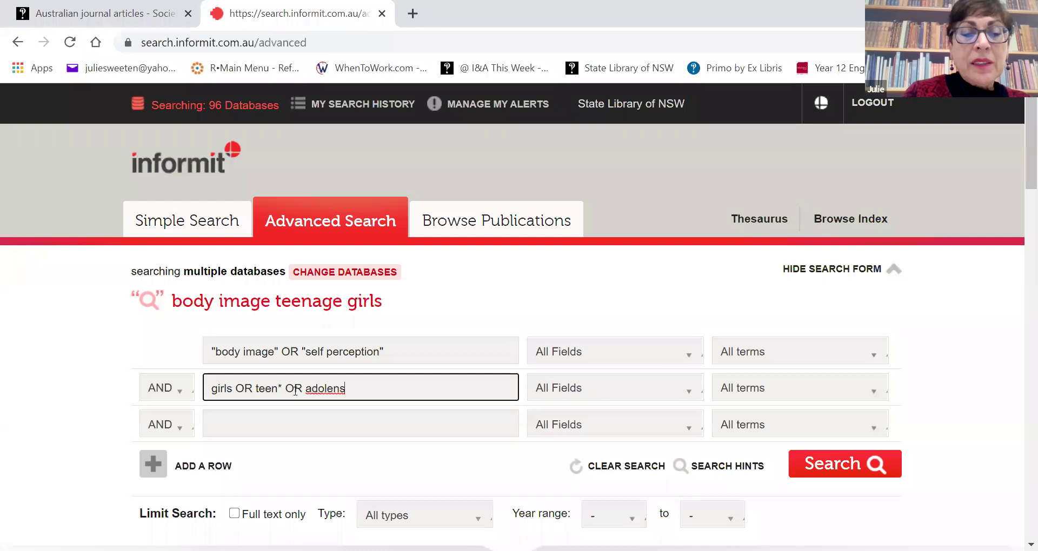
pyautogui.press('BackSpace')
pyautogui.write('c')
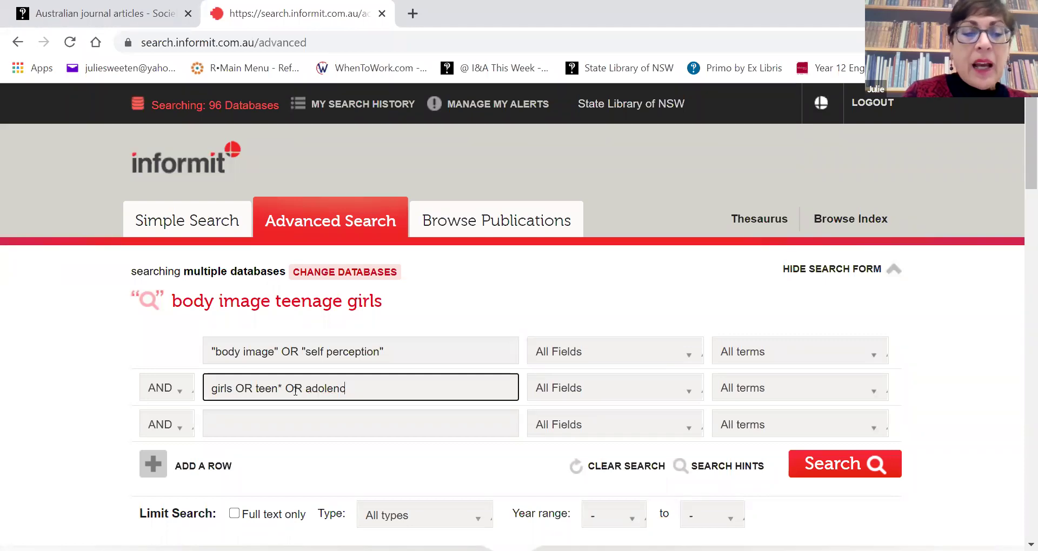
pyautogui.press('BackSpace')
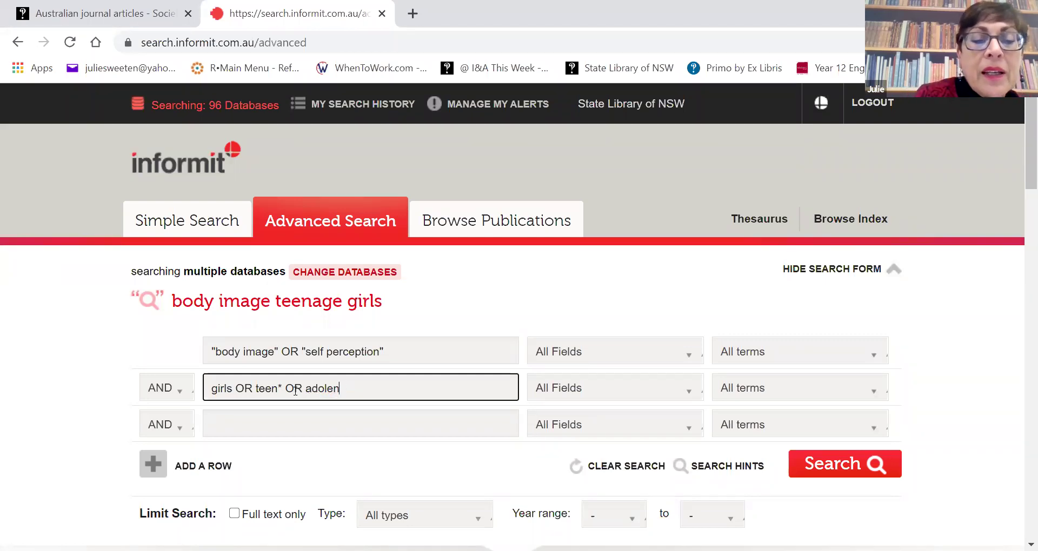
pyautogui.write('*')
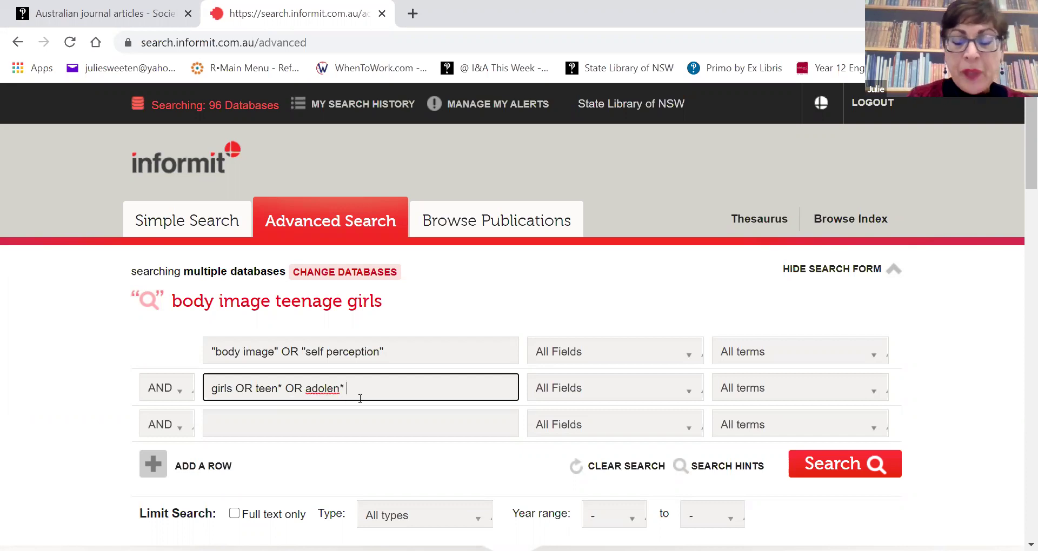
pyautogui.click(826, 467)
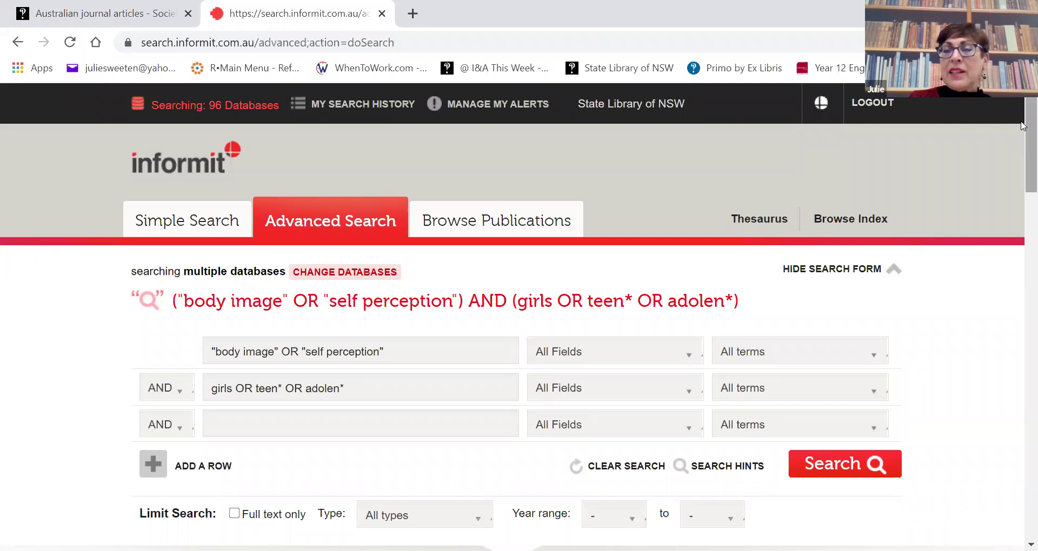
# After looking through the results, limit the first row to SUBJECT - All Subject fields and rerun the search
pyautogui.moveTo(1023, 129); pyautogui.dragTo(1022, 198)
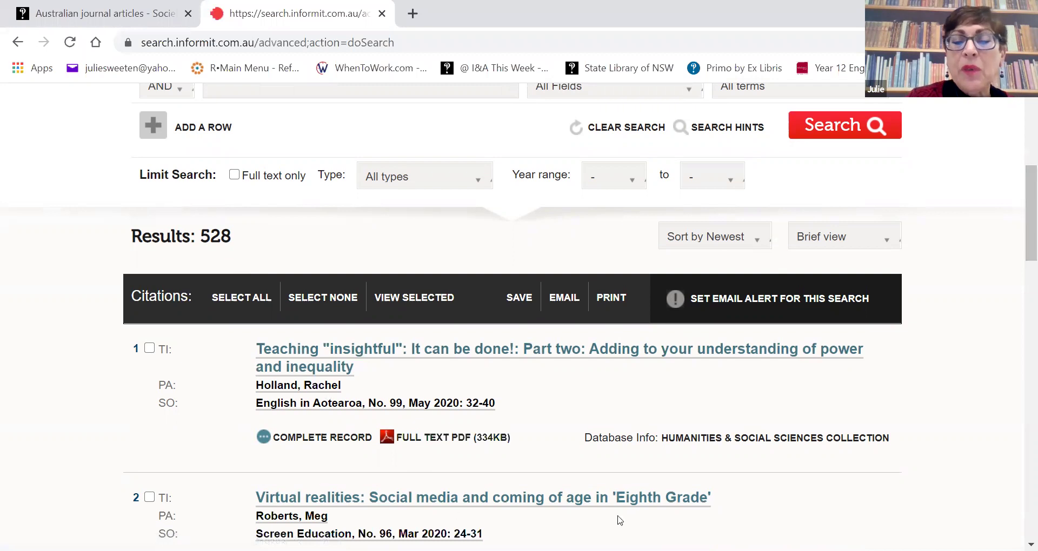
pyautogui.moveTo(1023, 214); pyautogui.dragTo(1023, 369)
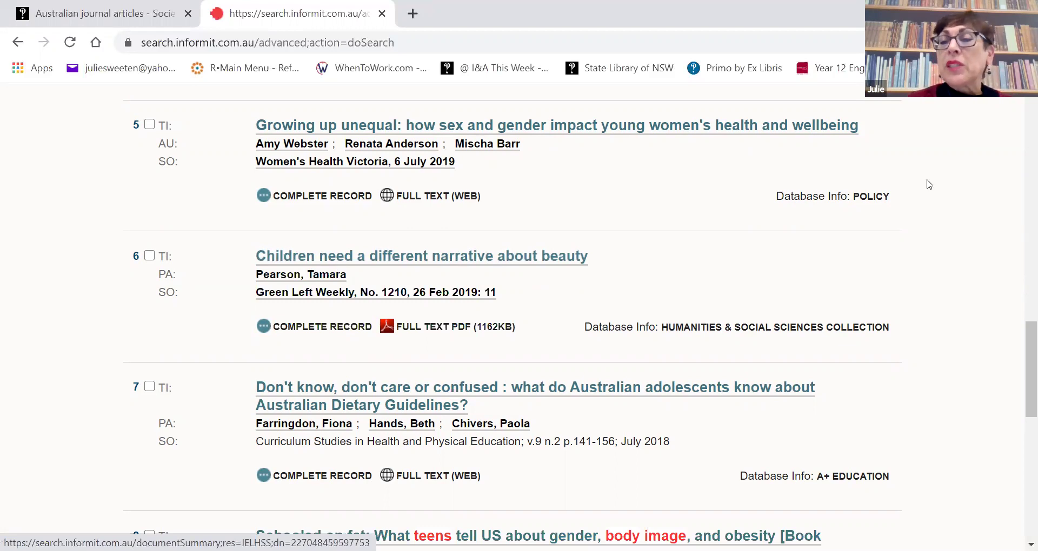
pyautogui.scroll(-1, 1021, 354)
pyautogui.scroll(-1, 1021, 354)
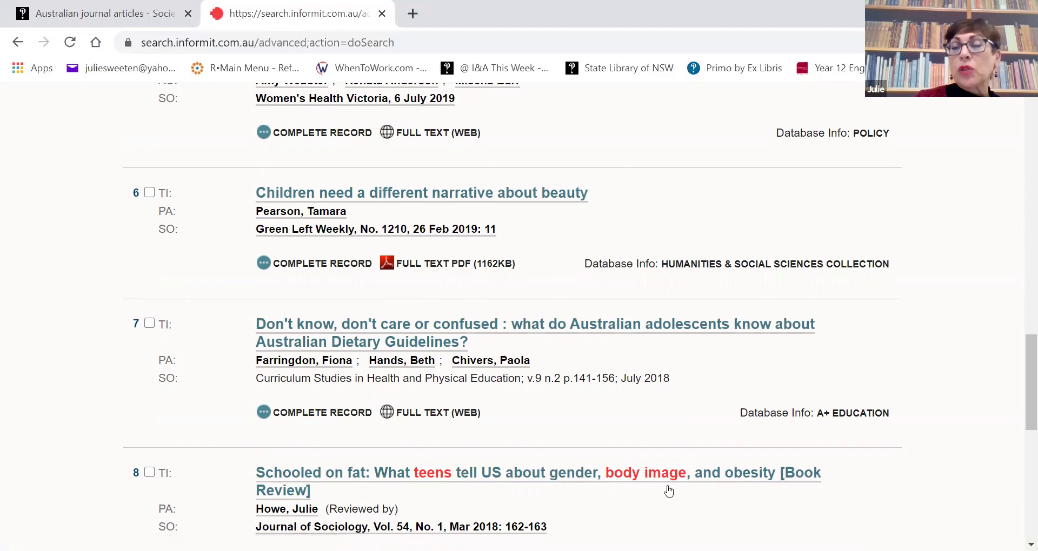
pyautogui.moveTo(1024, 387); pyautogui.dragTo(1022, 166)
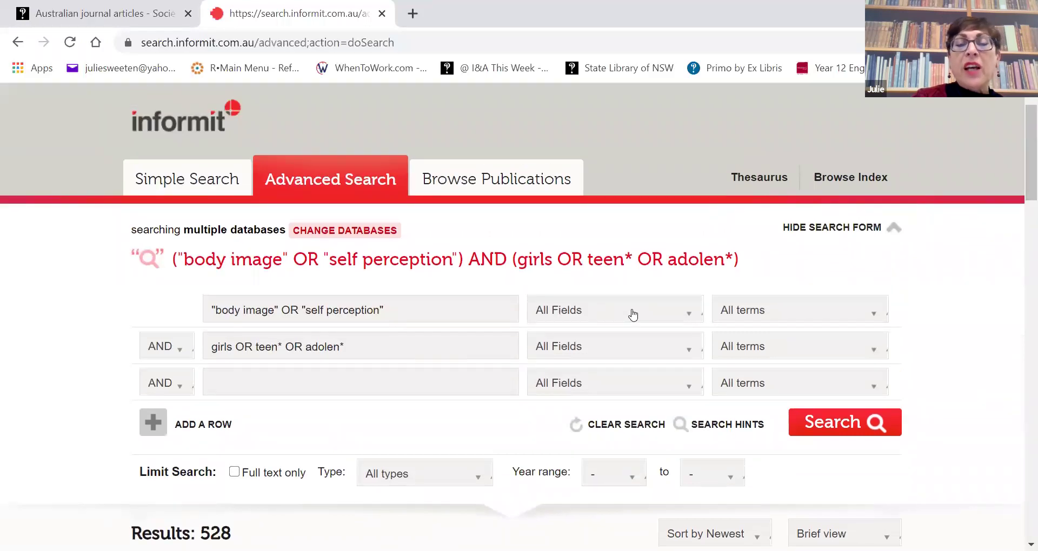
pyautogui.click(687, 314)
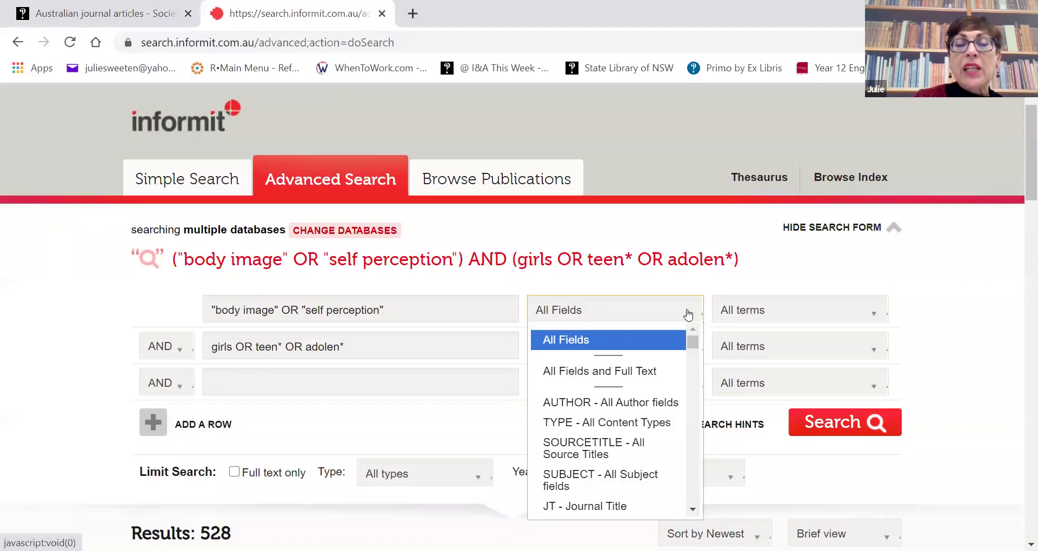
pyautogui.click(572, 480)
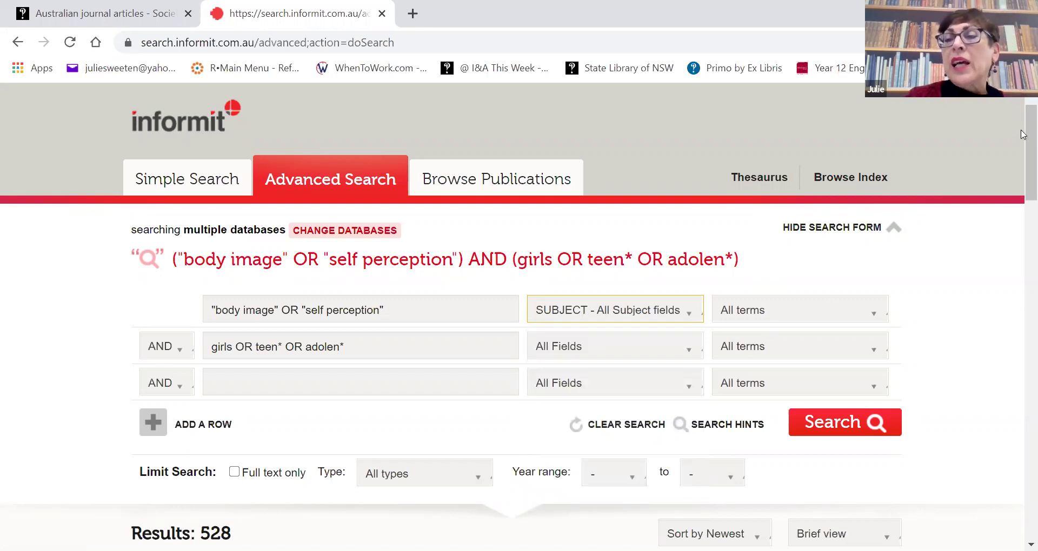
pyautogui.moveTo(1024, 144); pyautogui.dragTo(1024, 196)
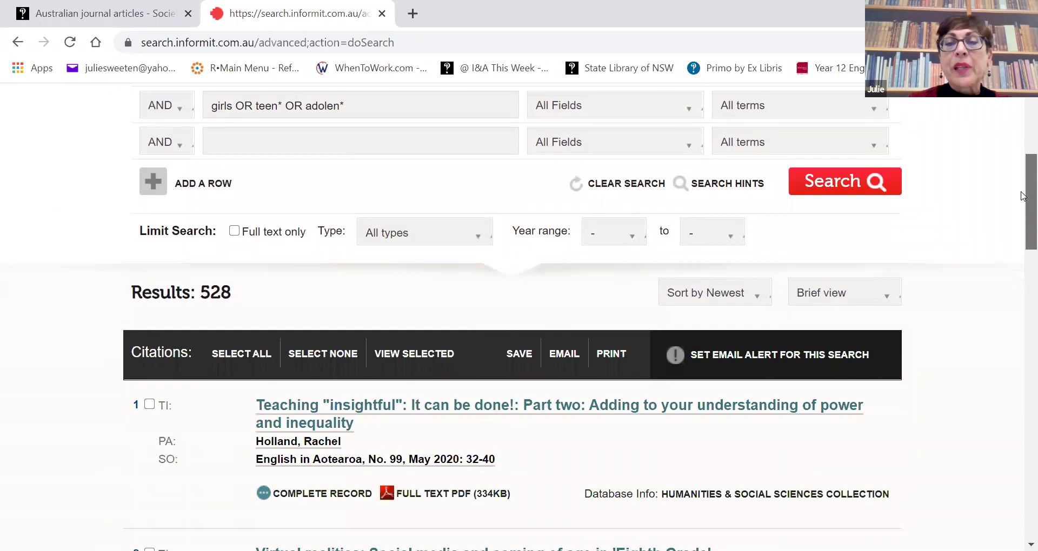
pyautogui.click(806, 169)
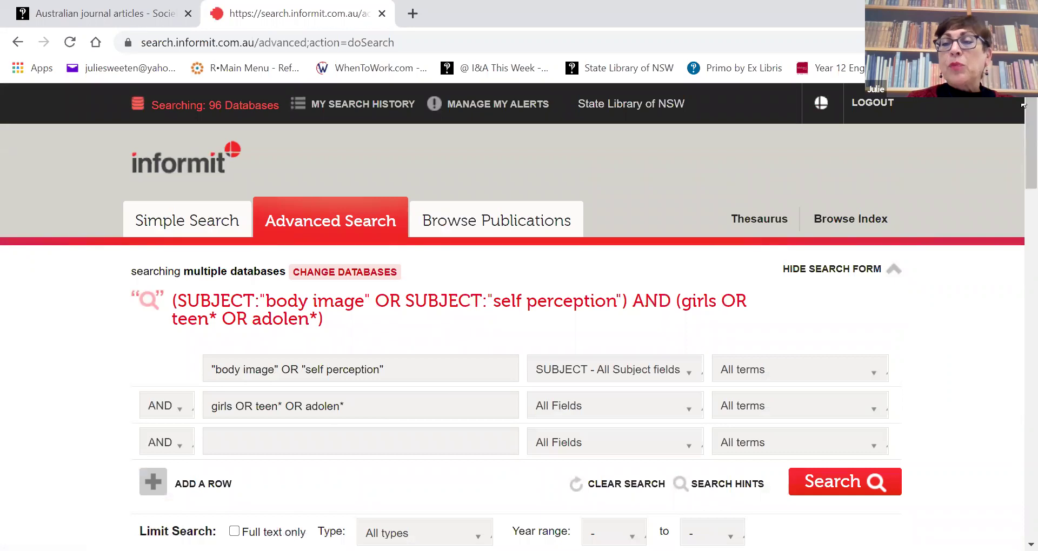
# Examine the subject-limited results, checking the articles' titles, sources, source databases and full-text availability
pyautogui.moveTo(1023, 151); pyautogui.dragTo(1024, 366)
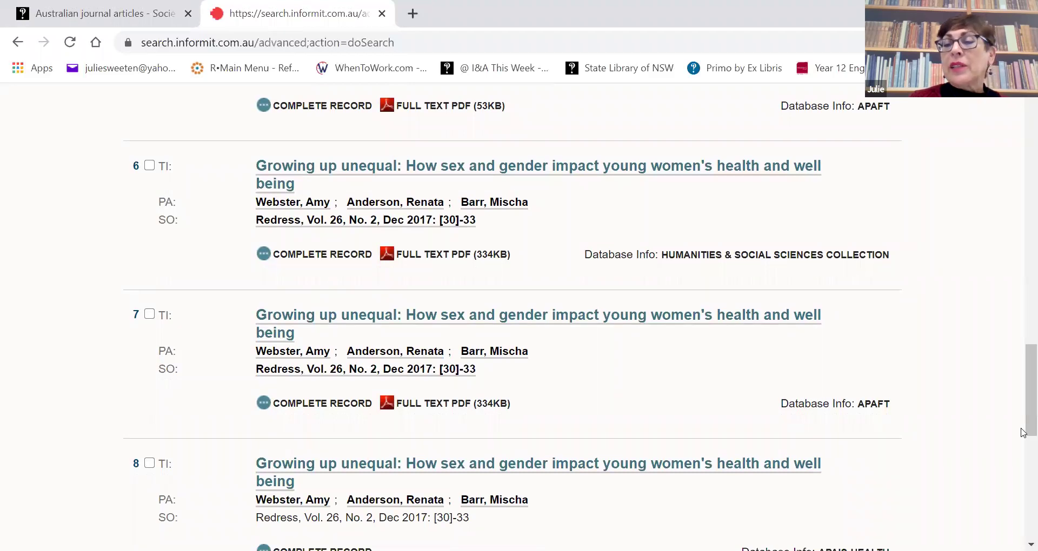
pyautogui.scroll(-1, 1024, 395)
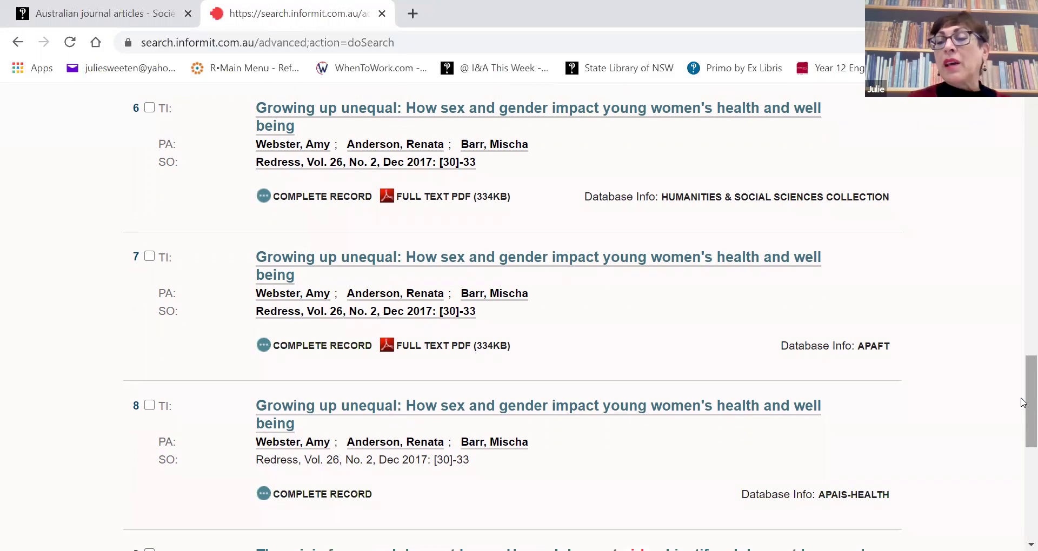
pyautogui.scroll(-1, 1023, 405)
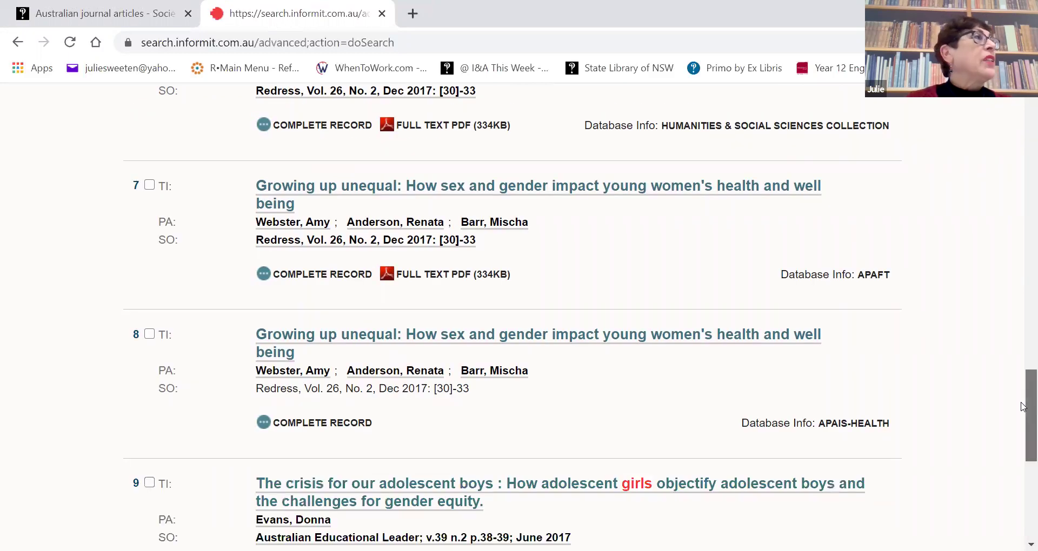
pyautogui.scroll(-1, 1024, 408)
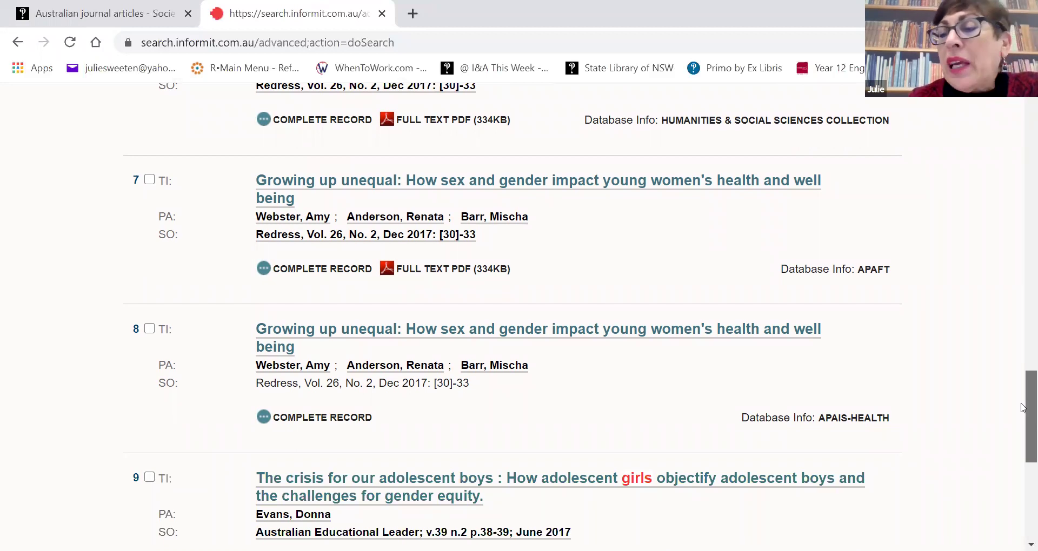
# Look through the remaining articles on the first page of Informit results, then return to the search form
pyautogui.scroll(-1, 1023, 396)
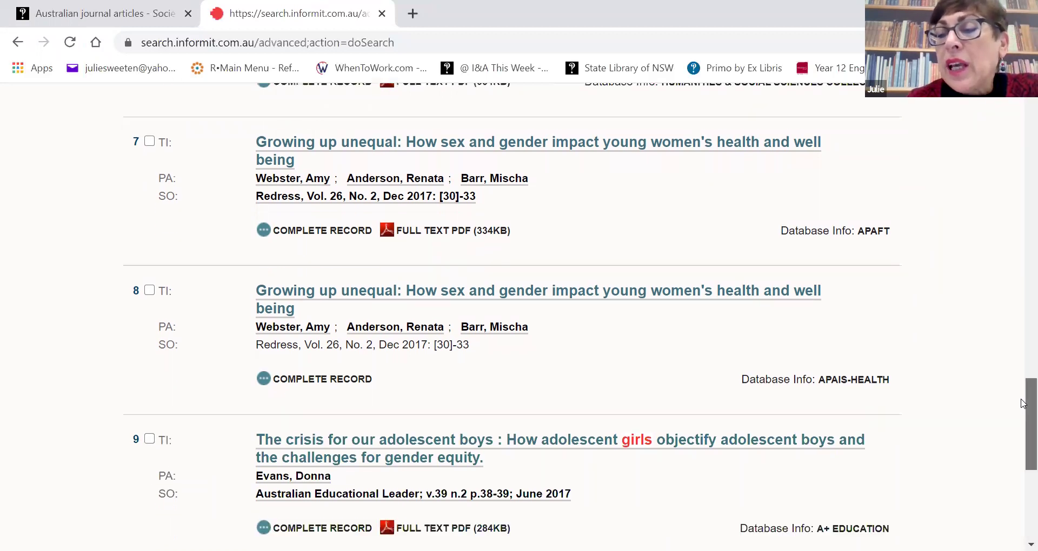
pyautogui.moveTo(1023, 397); pyautogui.dragTo(1023, 446)
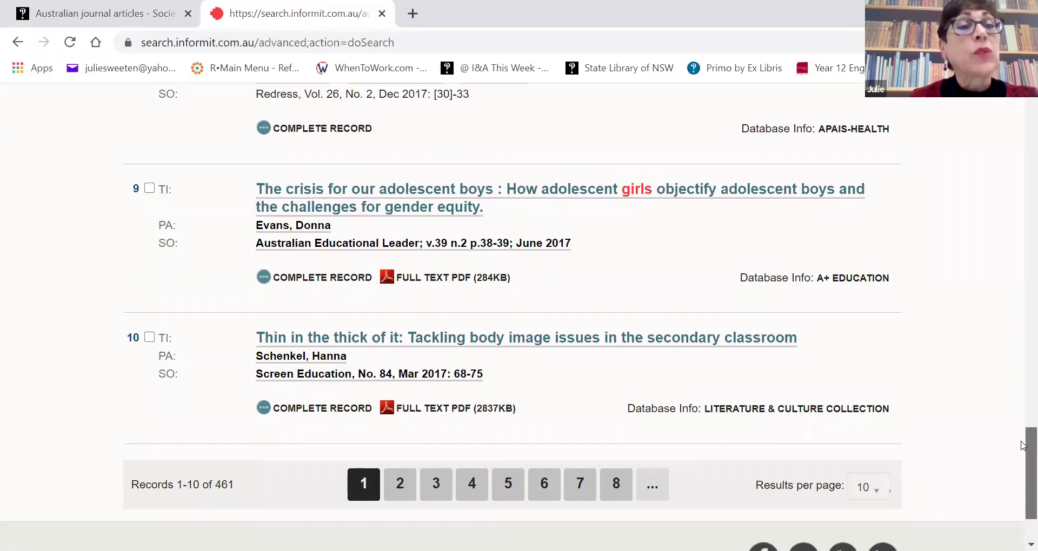
pyautogui.moveTo(1023, 446); pyautogui.dragTo(1023, 108)
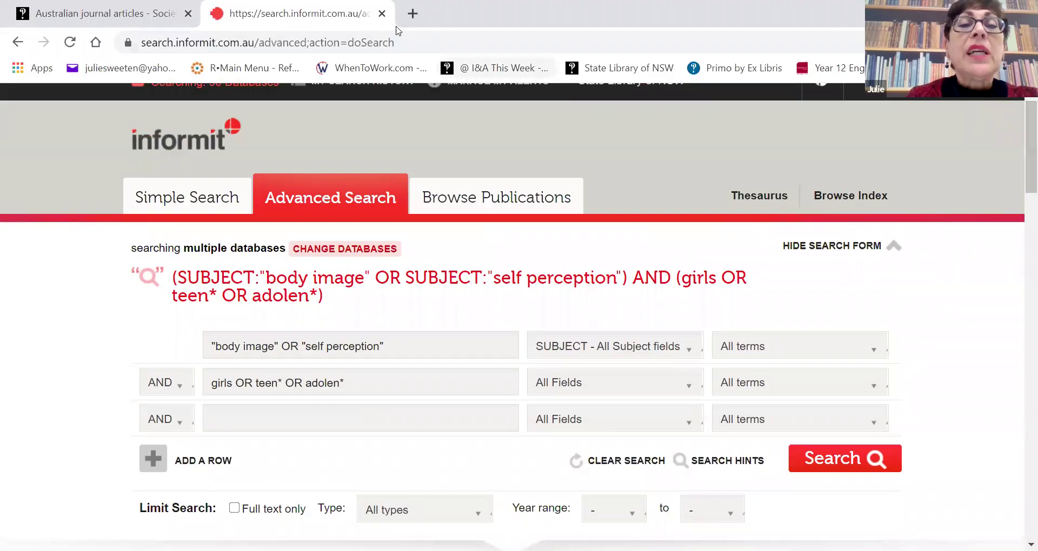
# Return to the State Library guide, go to its International journal articles page and open Academic Search Complete (EBSCO)
pyautogui.click(93, 18)
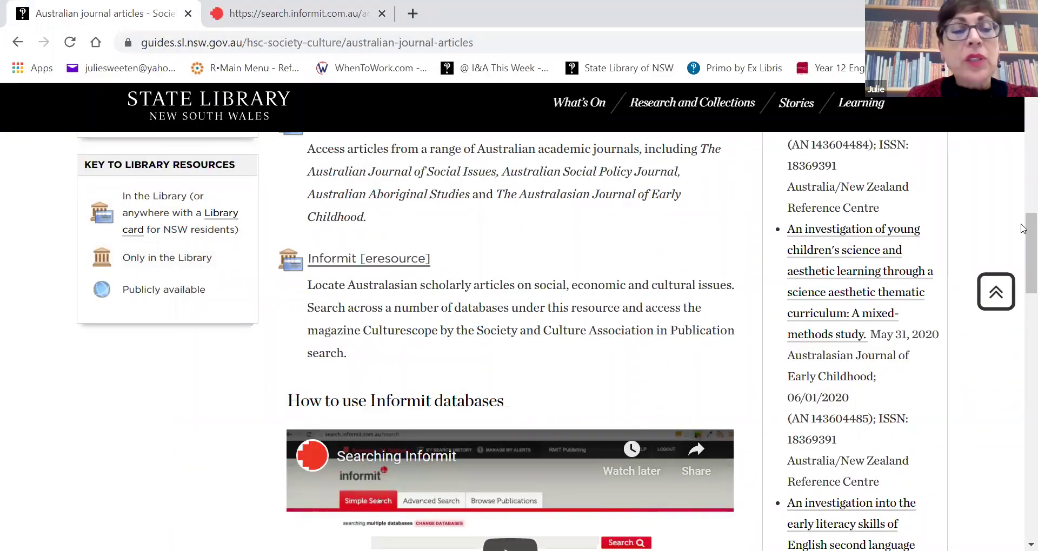
pyautogui.scroll(6, 1023, 212)
pyautogui.scroll(1, 1024, 212)
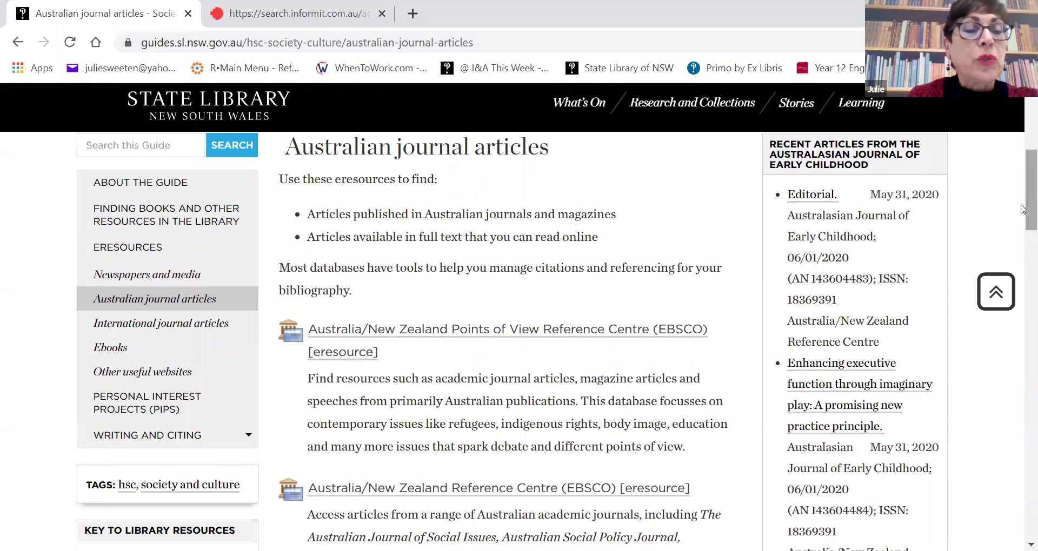
pyautogui.click(154, 326)
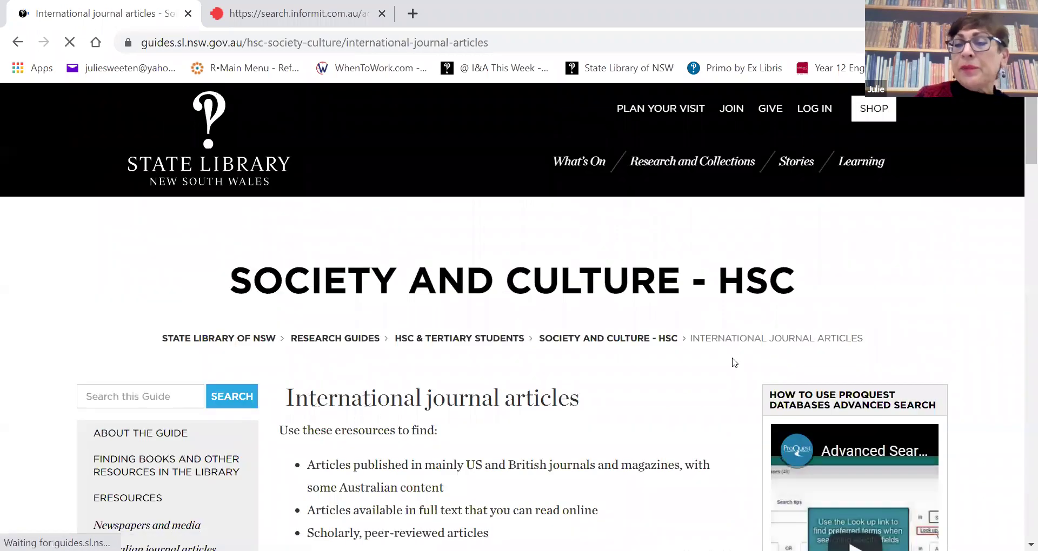
pyautogui.moveTo(1022, 135); pyautogui.dragTo(1023, 207)
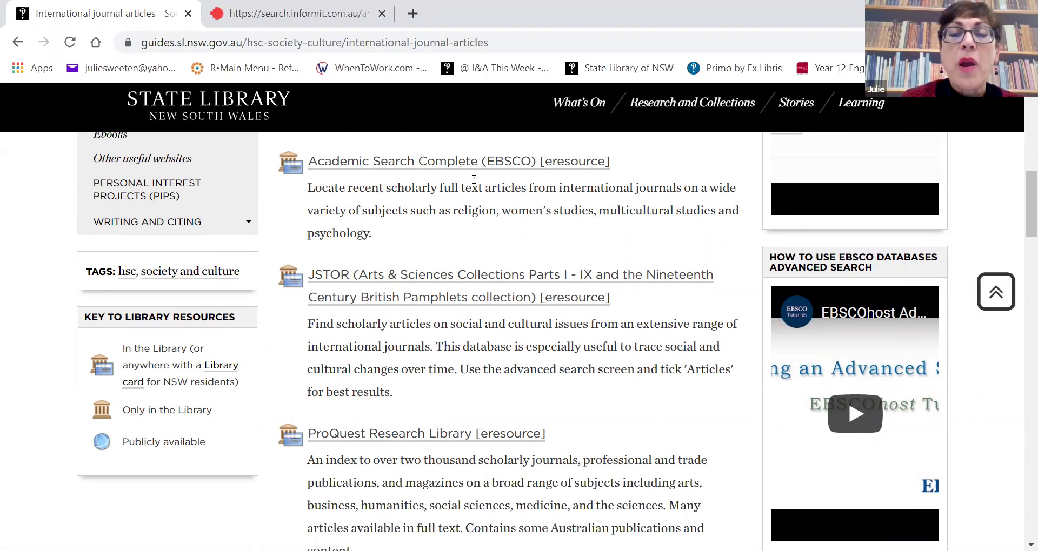
pyautogui.click(440, 162)
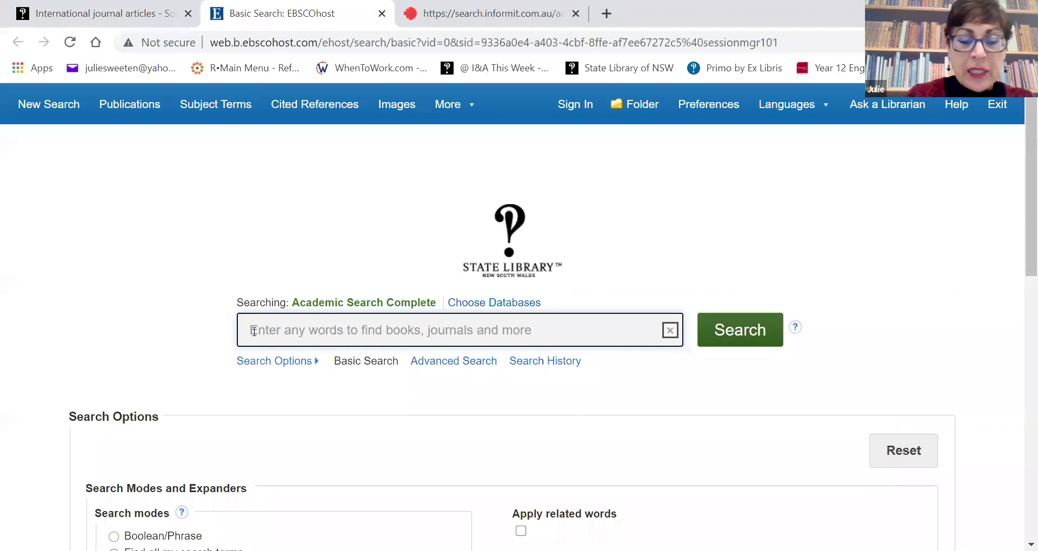
# Run a basic search in Academic Search Complete for sex discrimination sport*, truncating the last word
pyautogui.write('sex d')
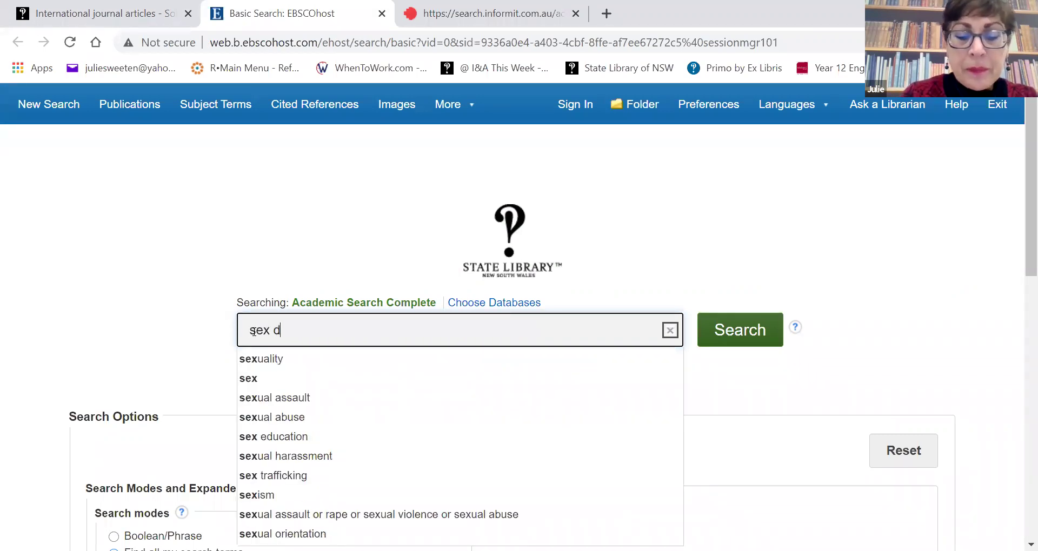
pyautogui.write('iscrimi')
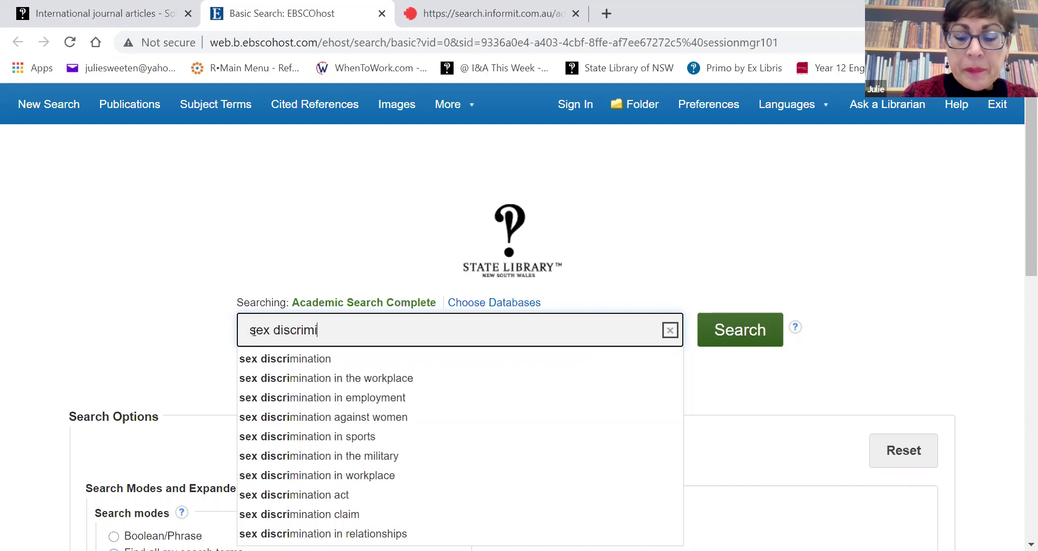
pyautogui.write('nation ')
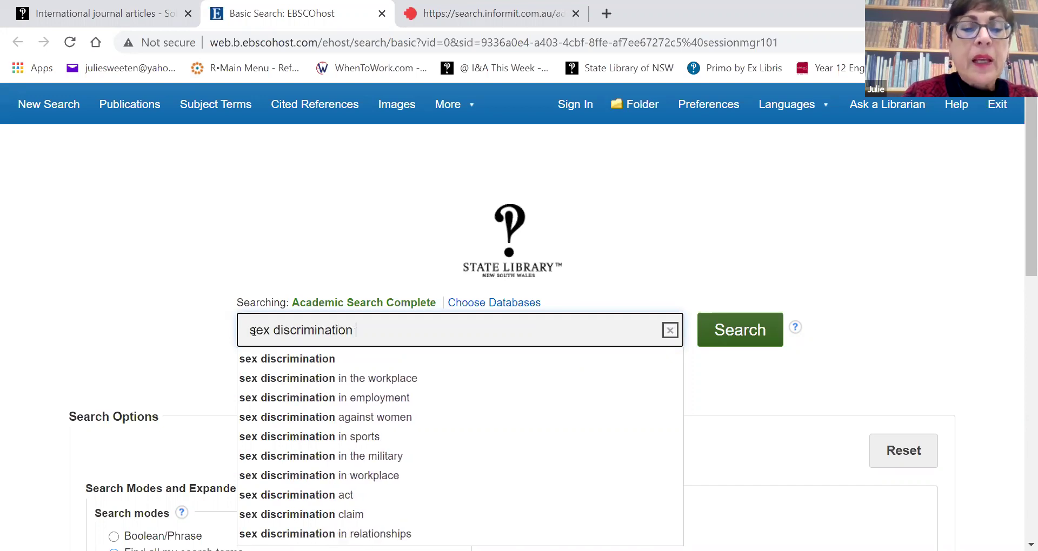
pyautogui.write('sport')
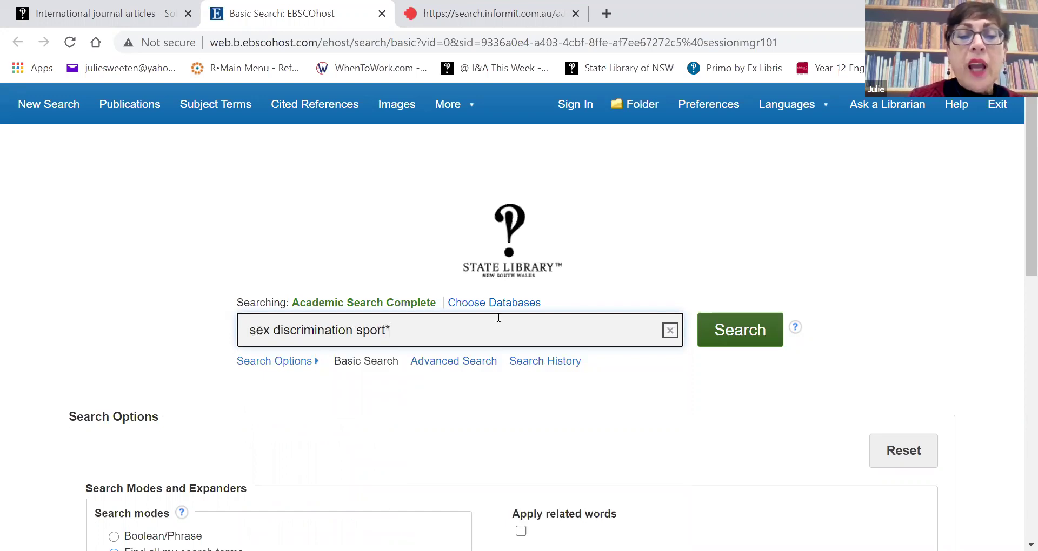
pyautogui.write('*')
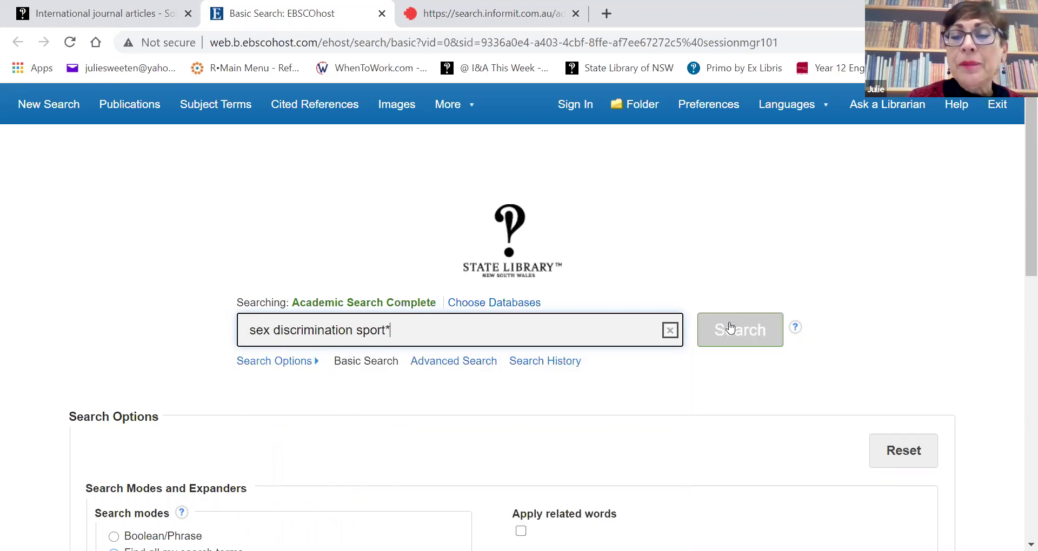
pyautogui.click(726, 329)
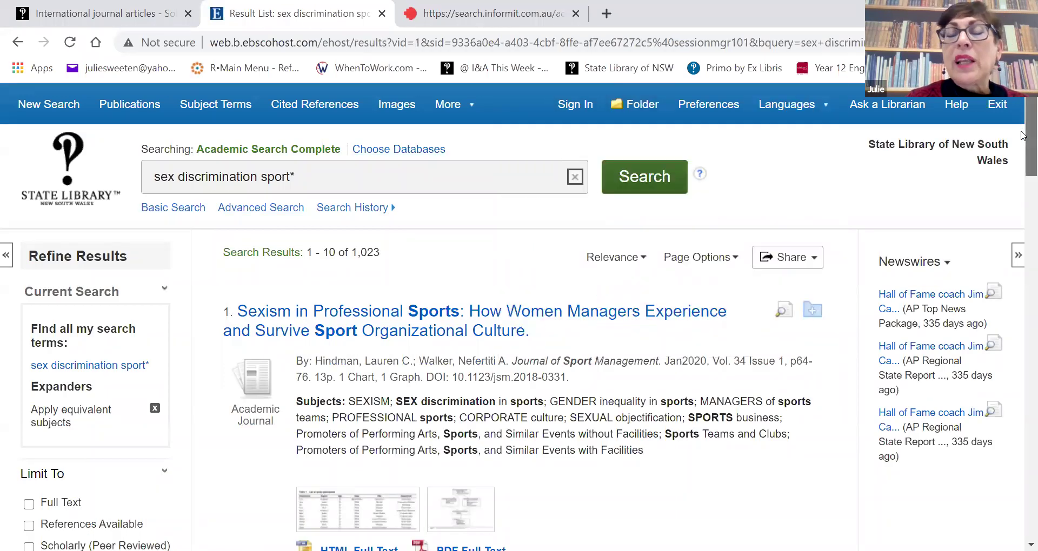
# Examine the sex discrimination sport* results, checking article titles, subject terms, full-text availability and the options for refining results
pyautogui.scroll(-1, 1021, 141)
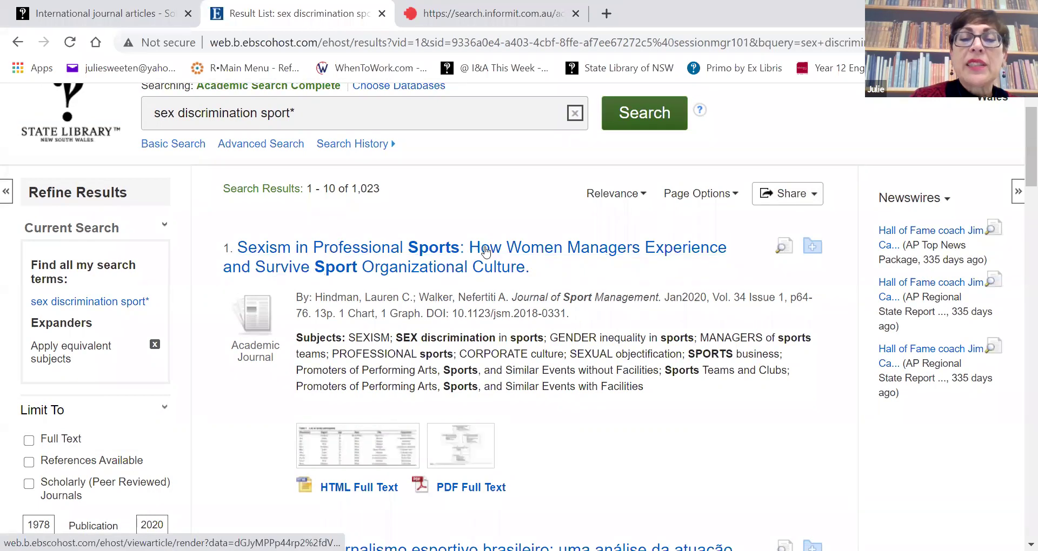
pyautogui.moveTo(1023, 135); pyautogui.dragTo(1021, 144)
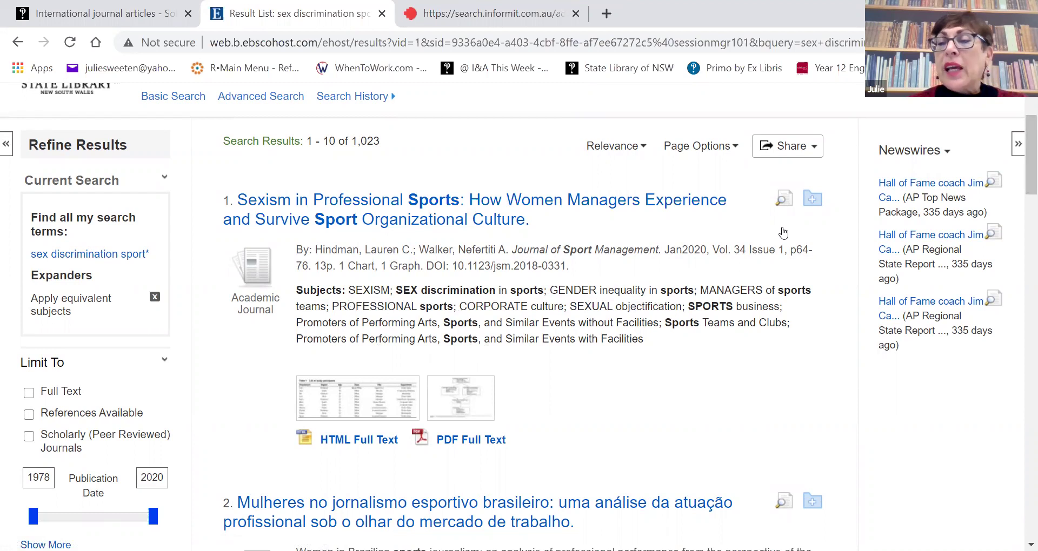
pyautogui.scroll(-5, 1024, 233)
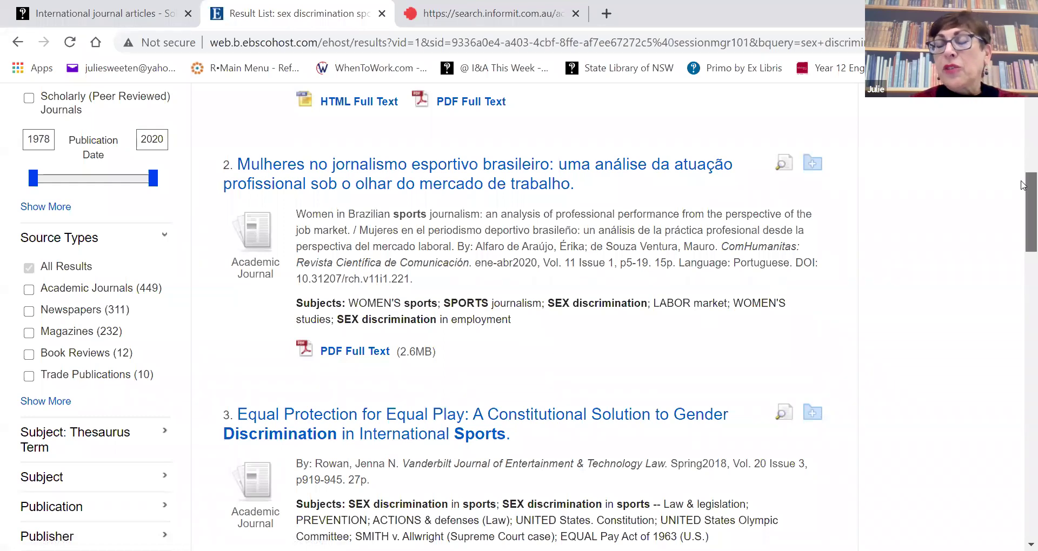
pyautogui.scroll(-4, 1024, 227)
pyautogui.scroll(-2, 1023, 226)
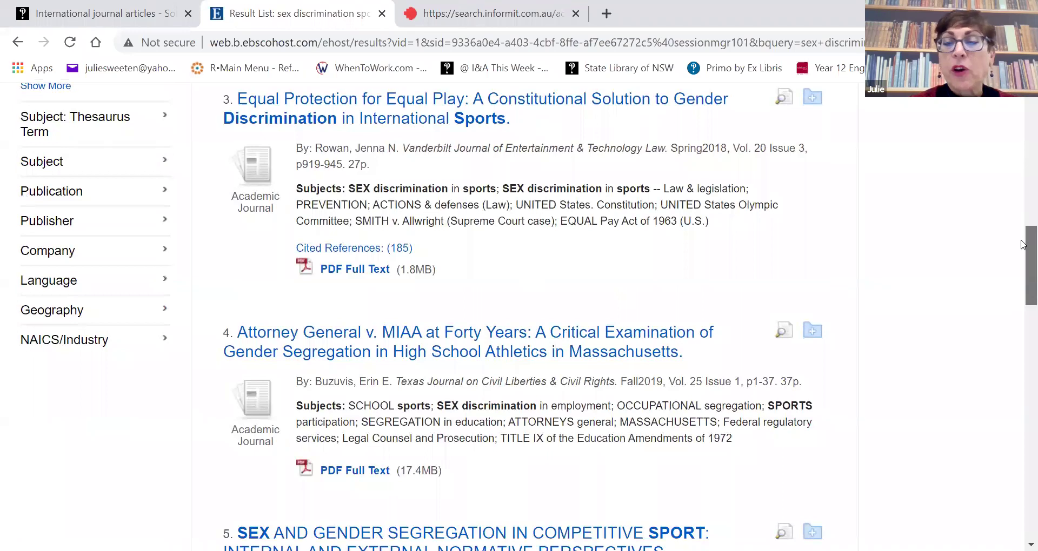
pyautogui.scroll(-3, 1023, 235)
pyautogui.scroll(-3, 1024, 270)
pyautogui.scroll(3, 1023, 167)
pyautogui.scroll(15, 1023, 167)
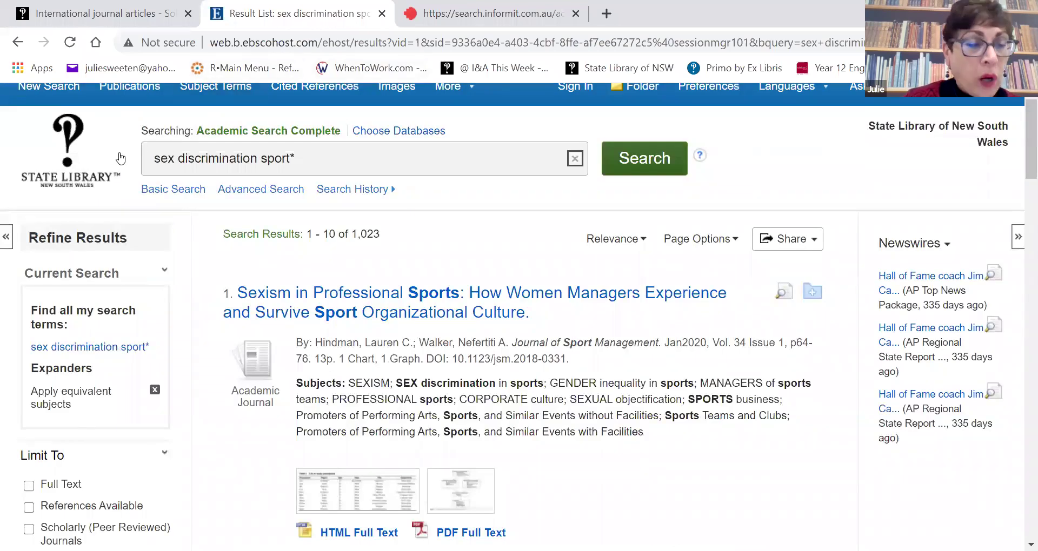
# Switch to the advanced search and enter women OR female* OR girl* OR gender OR sex in the first row
pyautogui.click(265, 193)
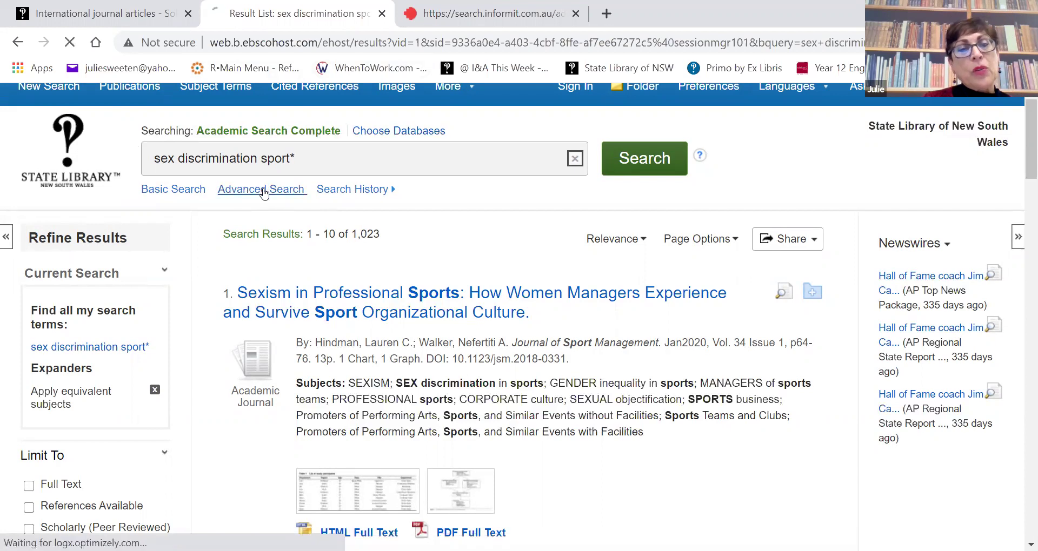
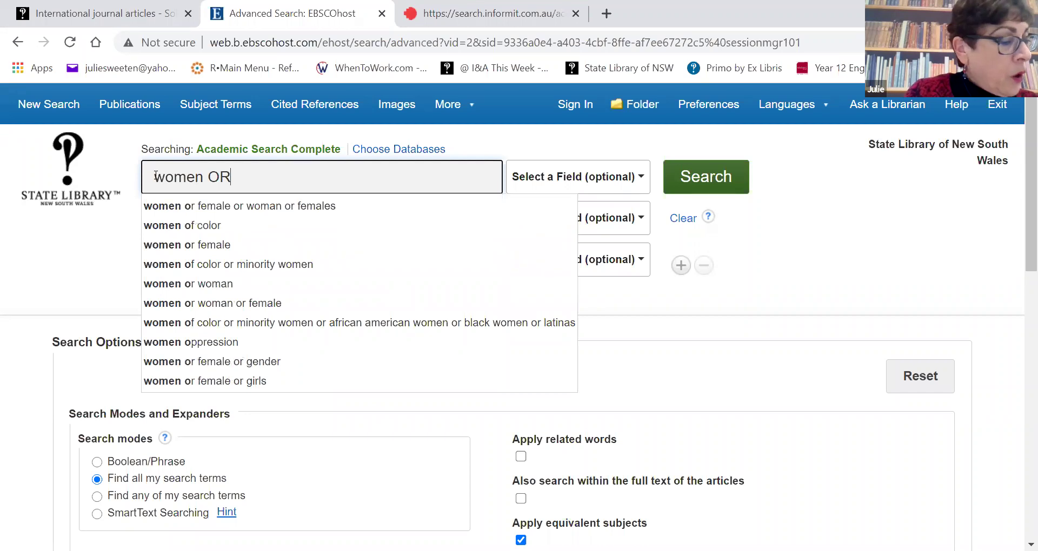
pyautogui.write('l')
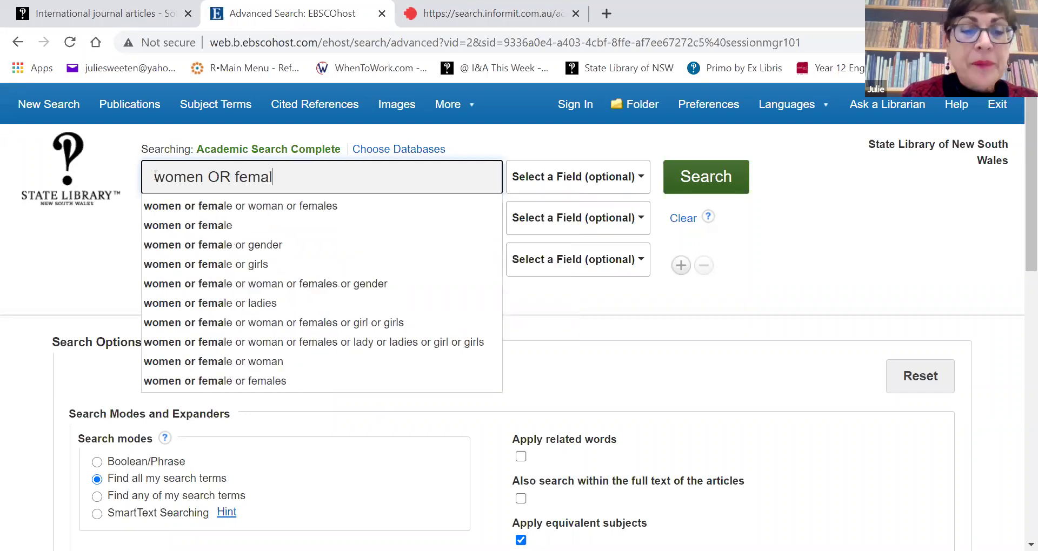
pyautogui.write('e* ')
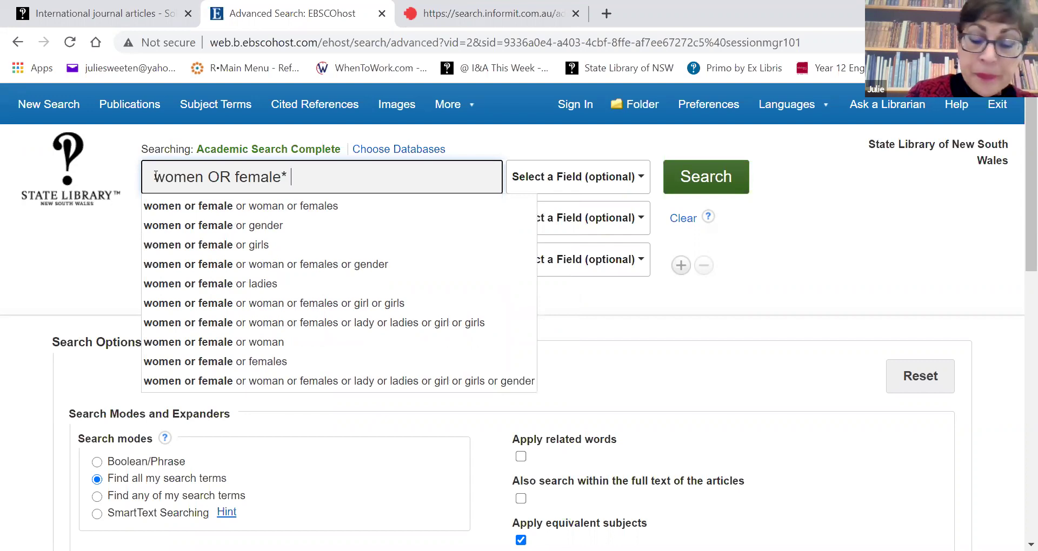
pyautogui.write('OR ')
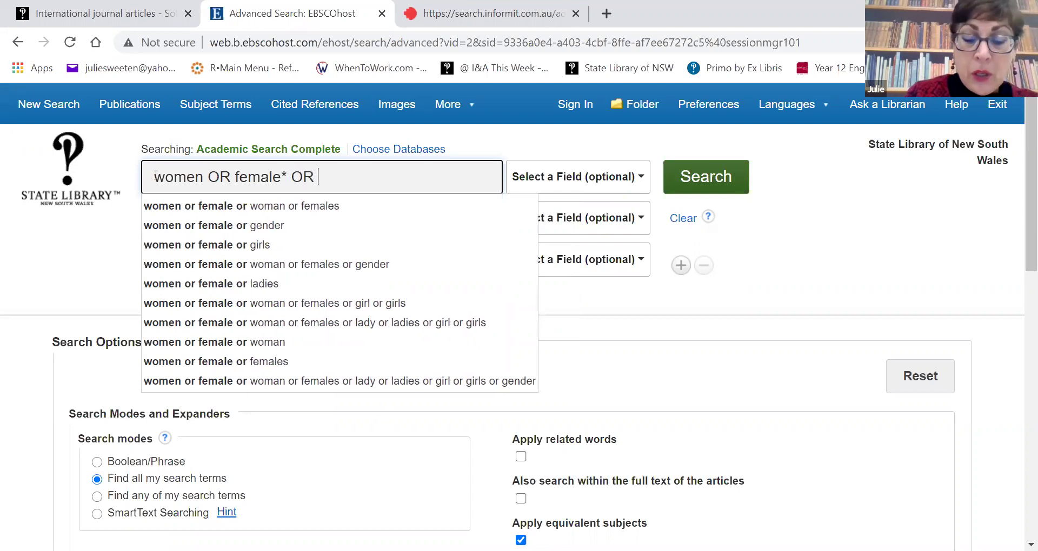
pyautogui.write('girl')
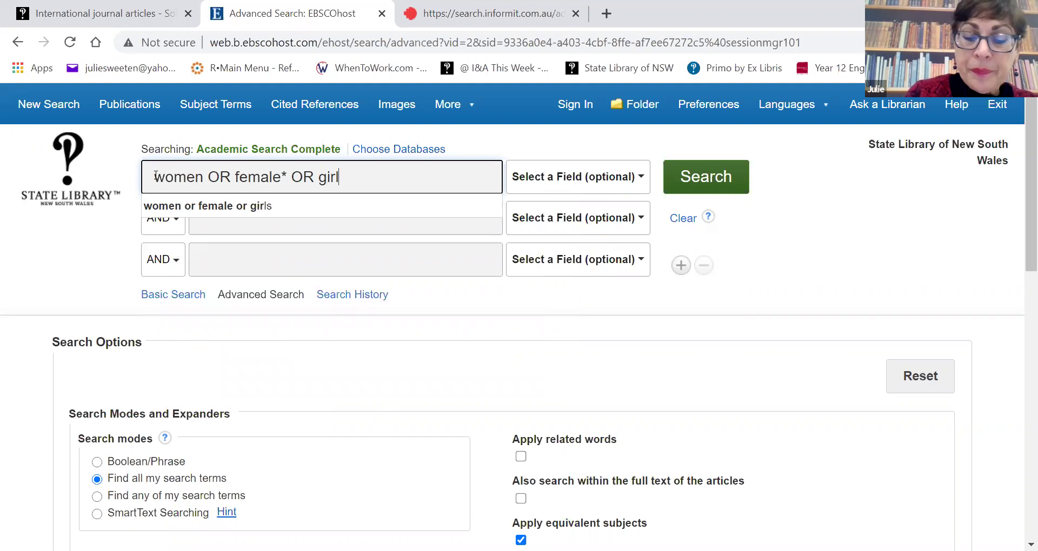
pyautogui.write('* O')
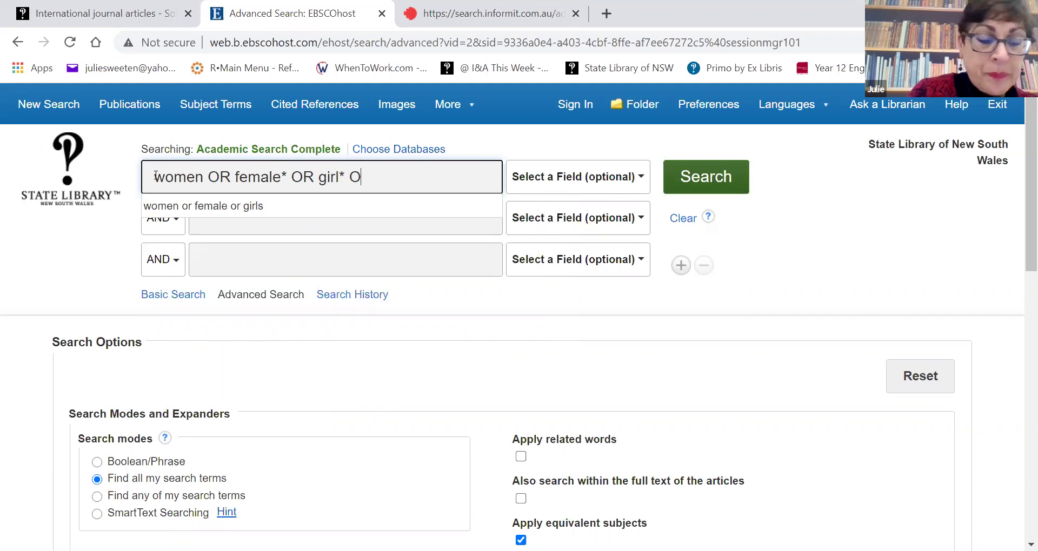
pyautogui.write('R gender OR sex')
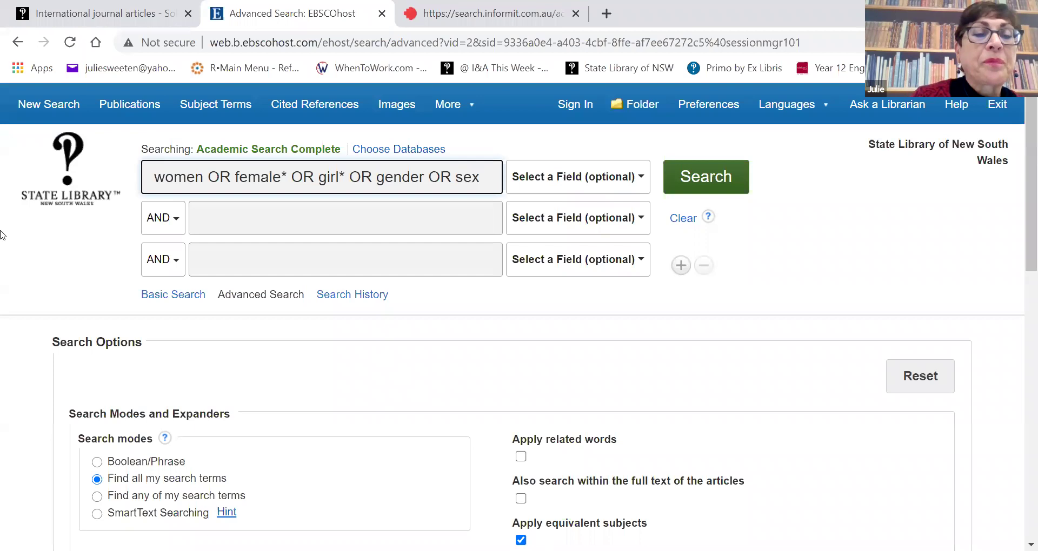
# Enter sport* OR athlet* in the second row, combined with the first row by AND
pyautogui.click(207, 218)
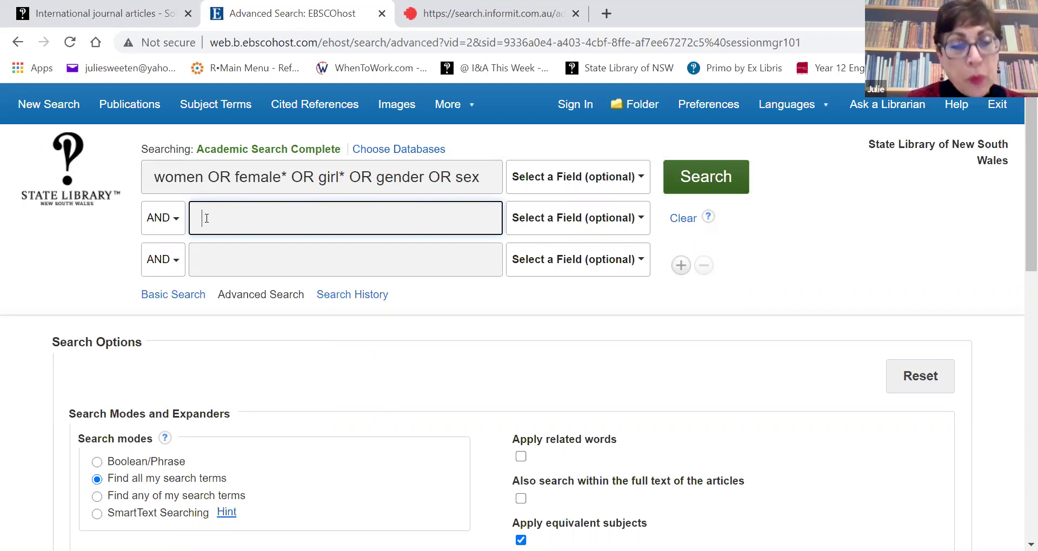
pyautogui.write('sport')
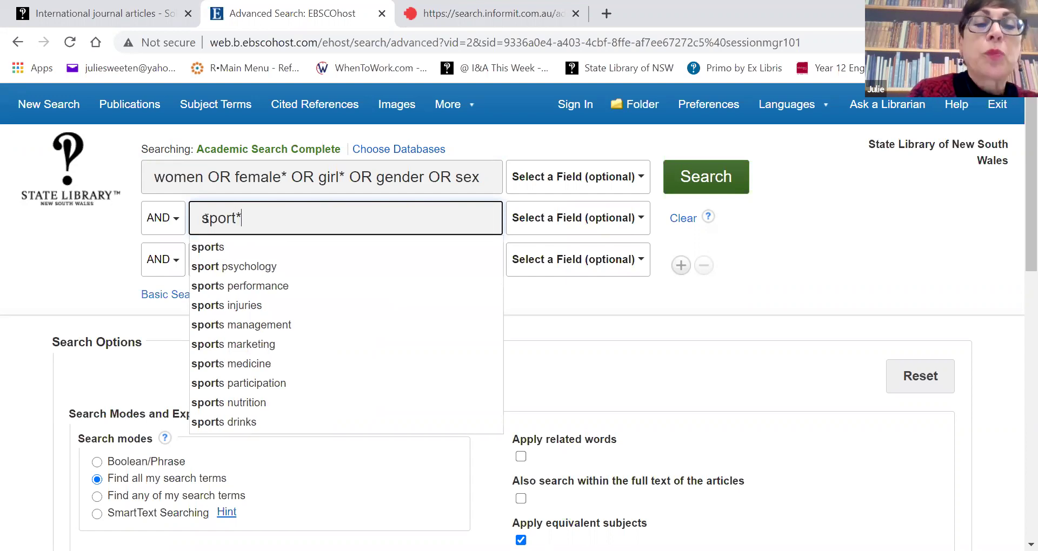
pyautogui.write('* OR')
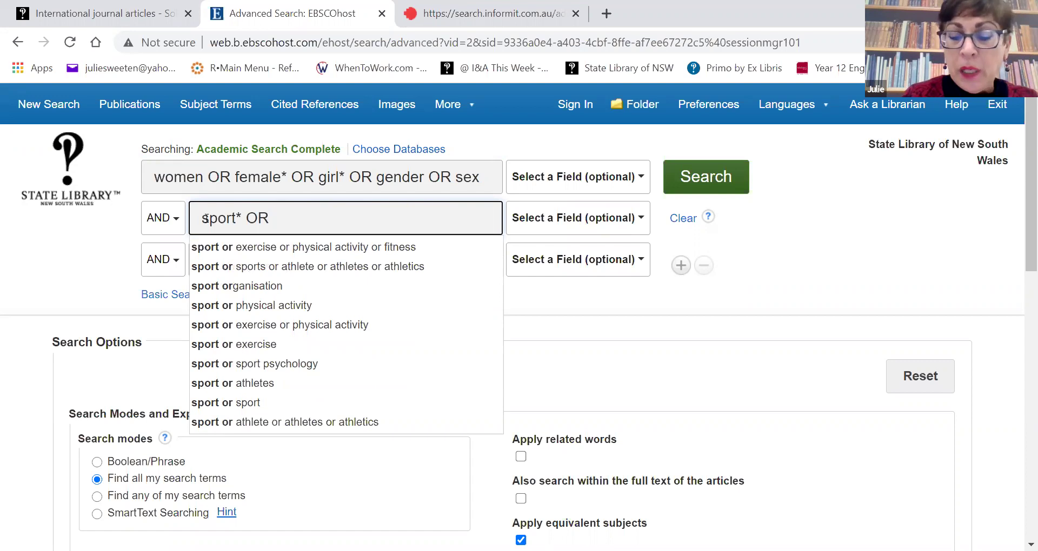
pyautogui.write(' alth')
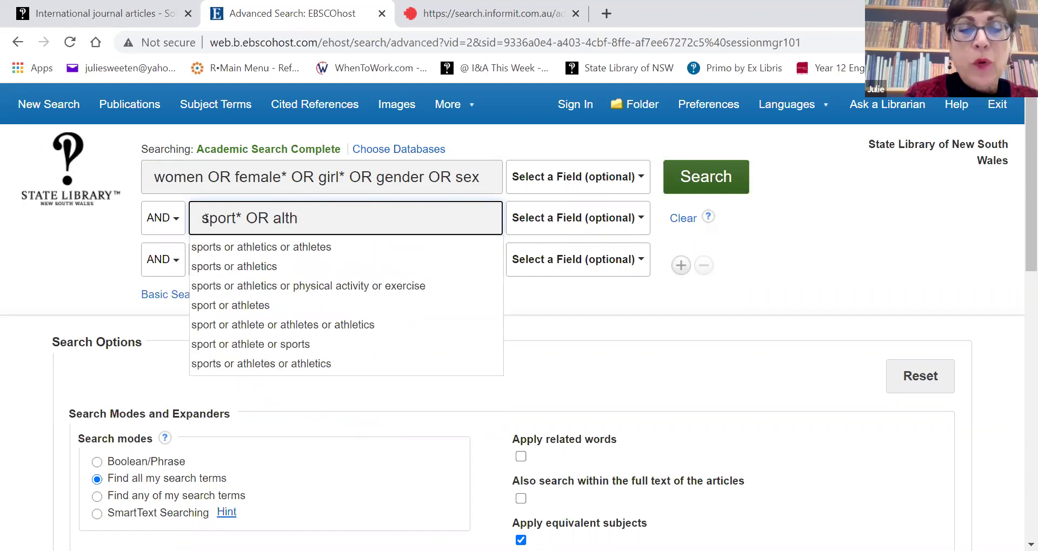
pyautogui.press('BackSpace')
pyautogui.press('BackSpace')
pyautogui.press('BackSpace')
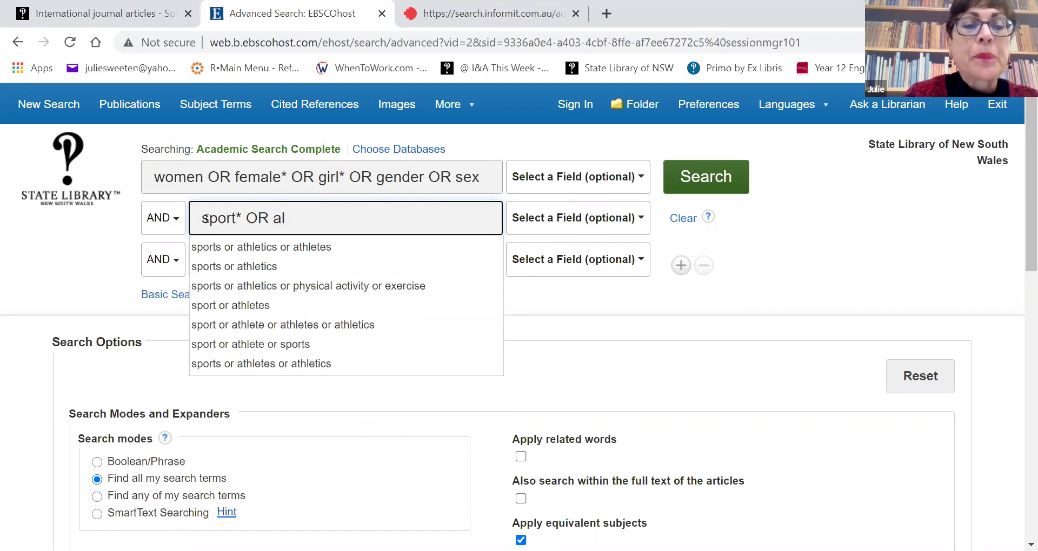
pyautogui.write('thlet')
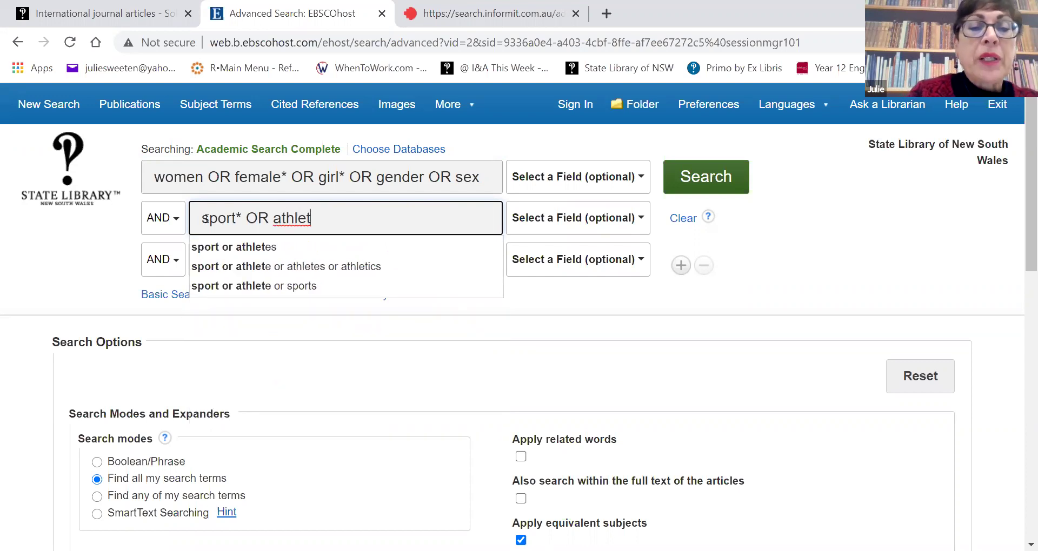
pyautogui.write('*')
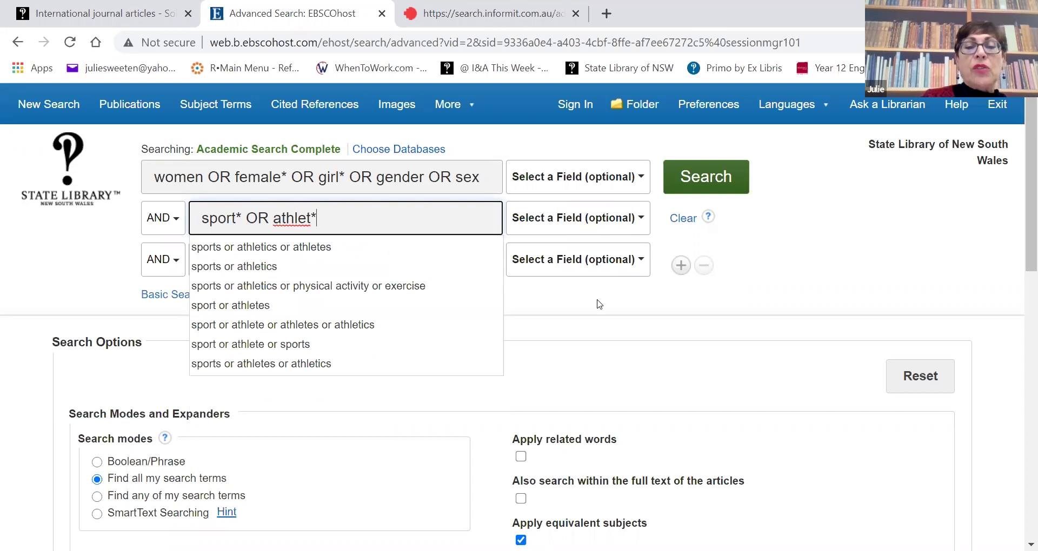
pyautogui.click(580, 305)
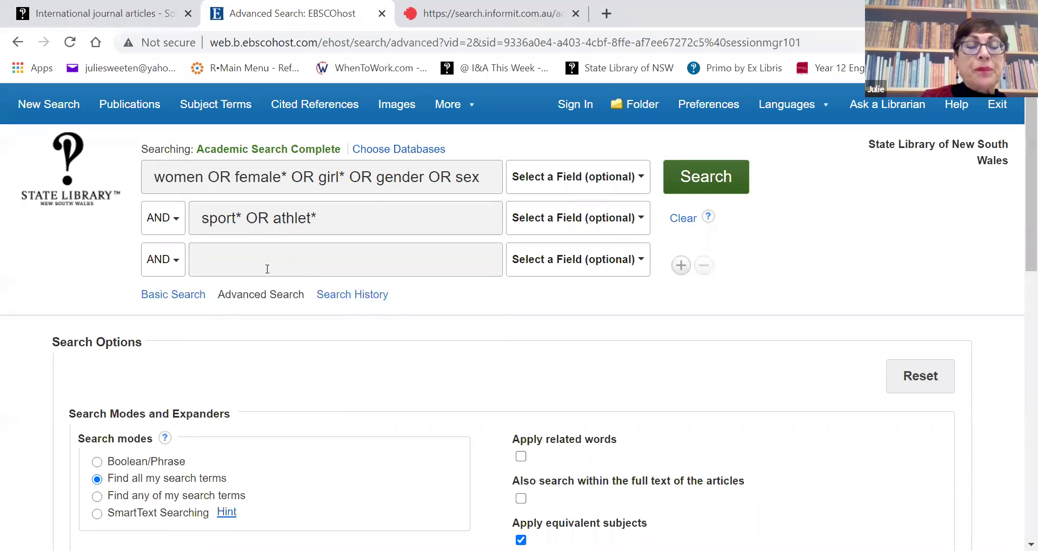
# Enter discriminat* in the third search row, combined with the other rows by AND
pyautogui.click(235, 266)
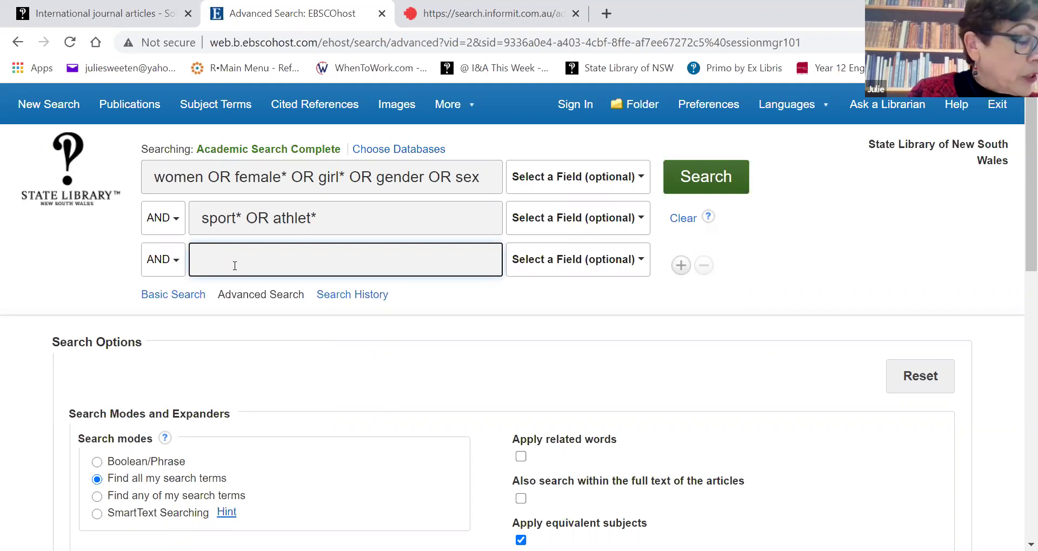
pyautogui.write('disc')
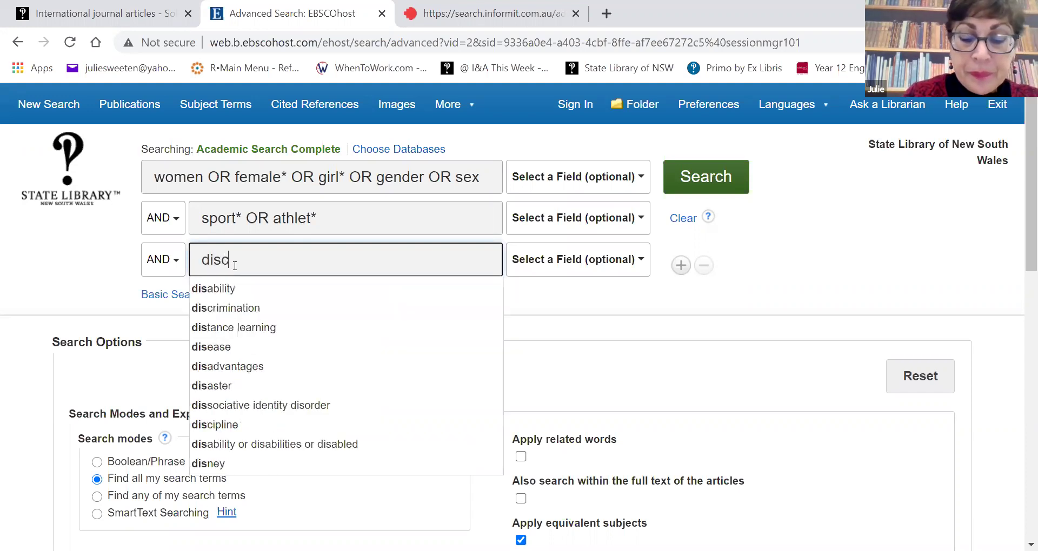
pyautogui.write('rimination')
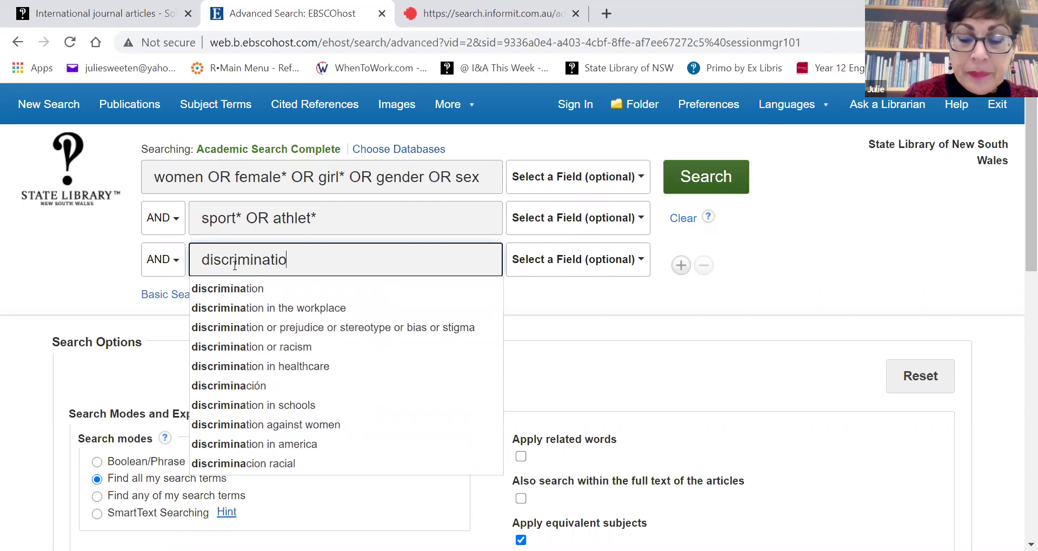
pyautogui.press('BackSpace')
pyautogui.press('BackSpace')
pyautogui.press('BackSpace')
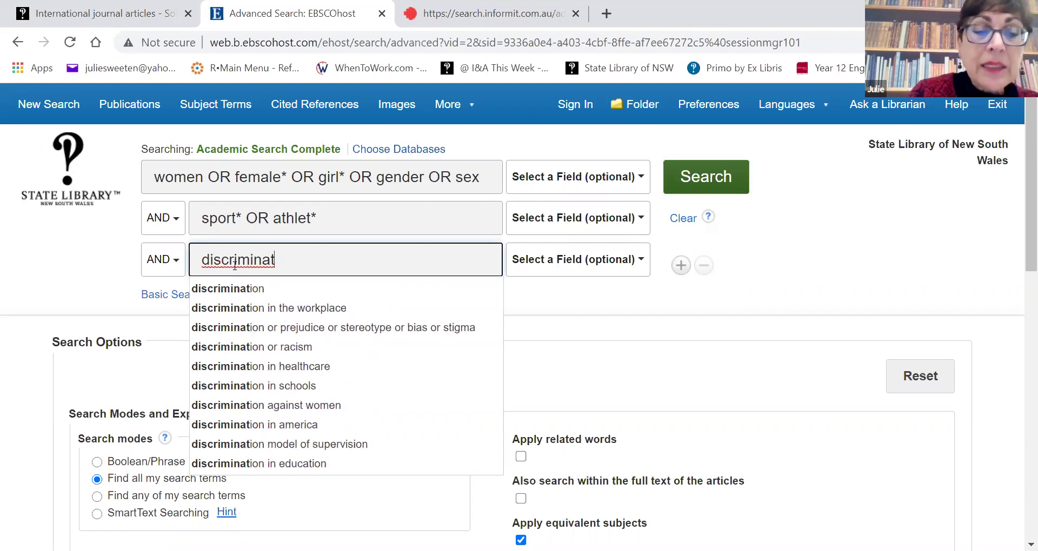
pyautogui.write('* ')
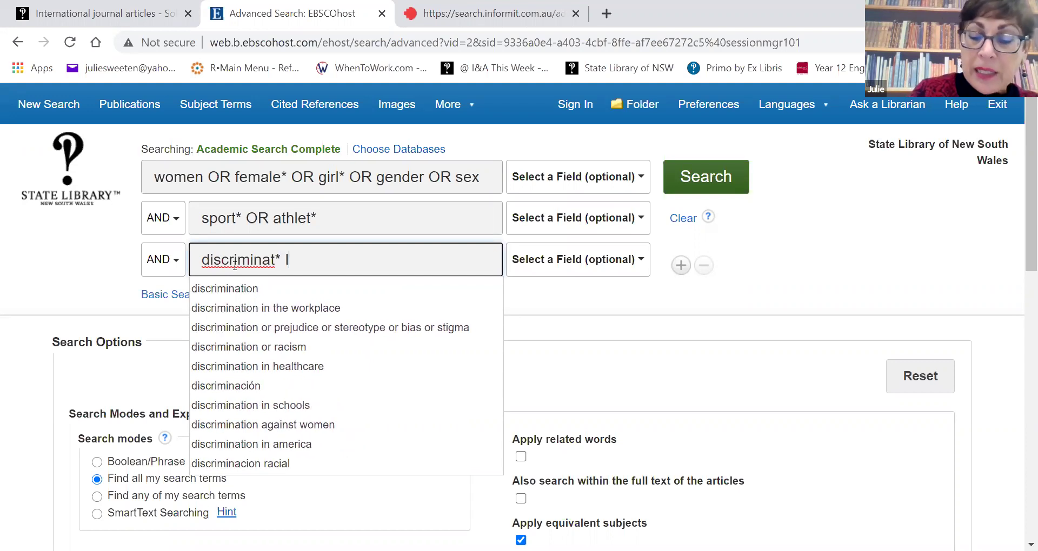
# Add OR stereotyp* OR after the first term in the third row, correcting the spelling of the truncated word
pyautogui.write('OR ')
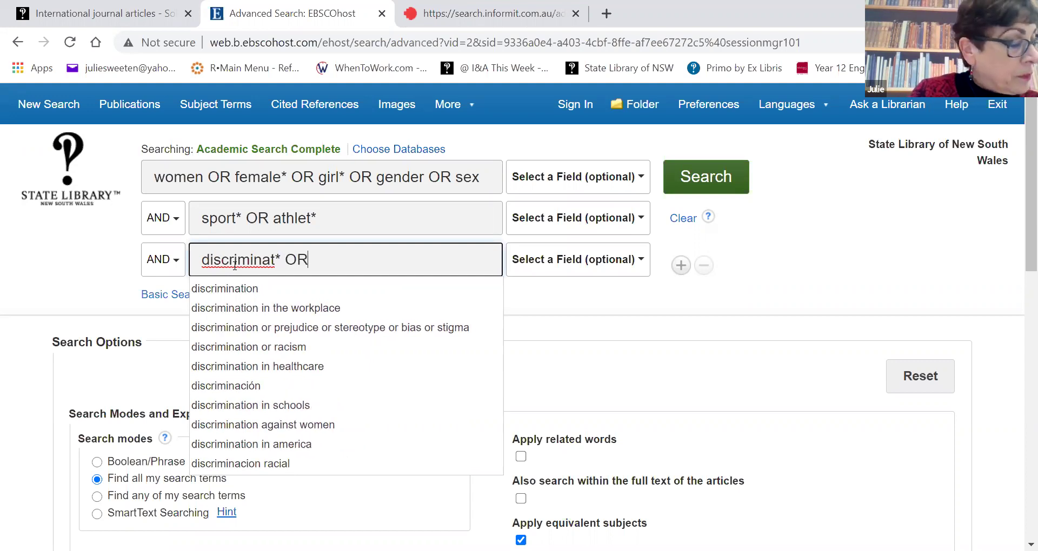
pyautogui.write('st')
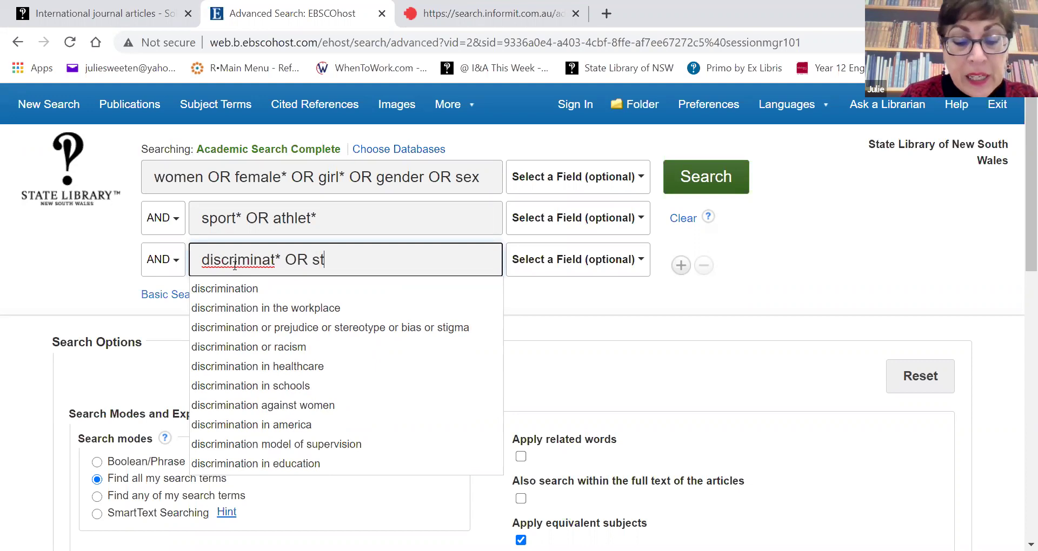
pyautogui.write('erety')
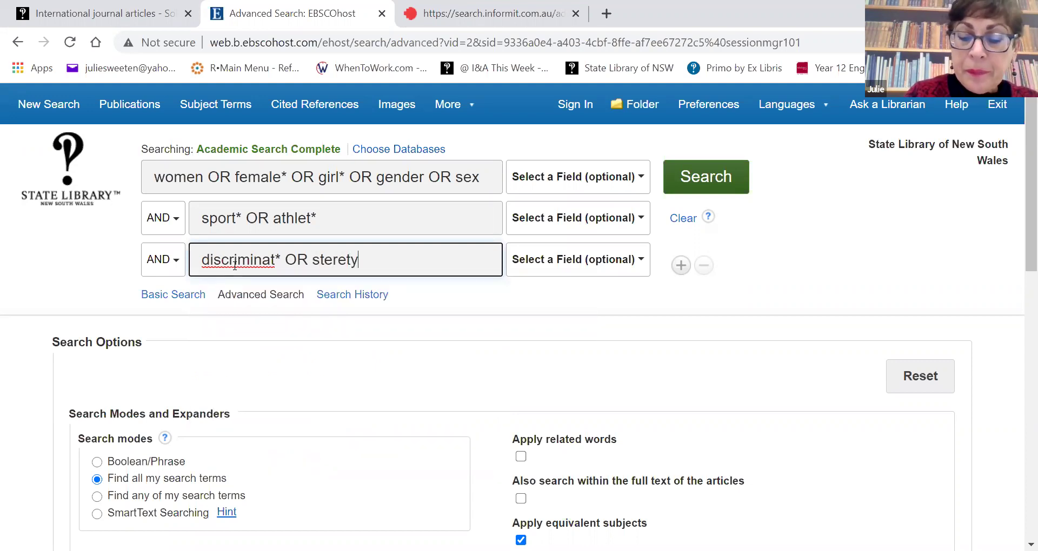
pyautogui.write('p* OR')
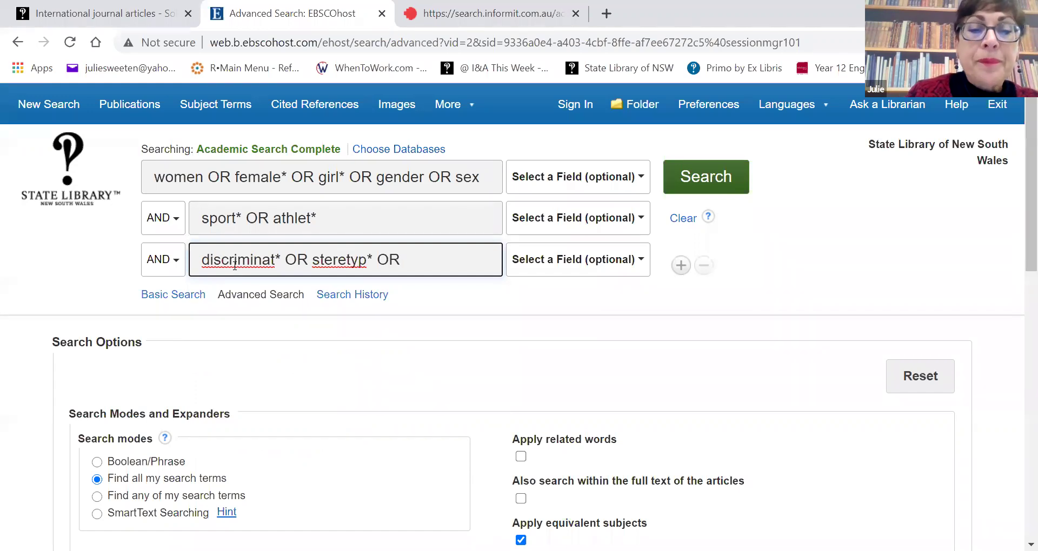
pyautogui.click(345, 259)
pyautogui.write('o')
pyautogui.click(420, 259)
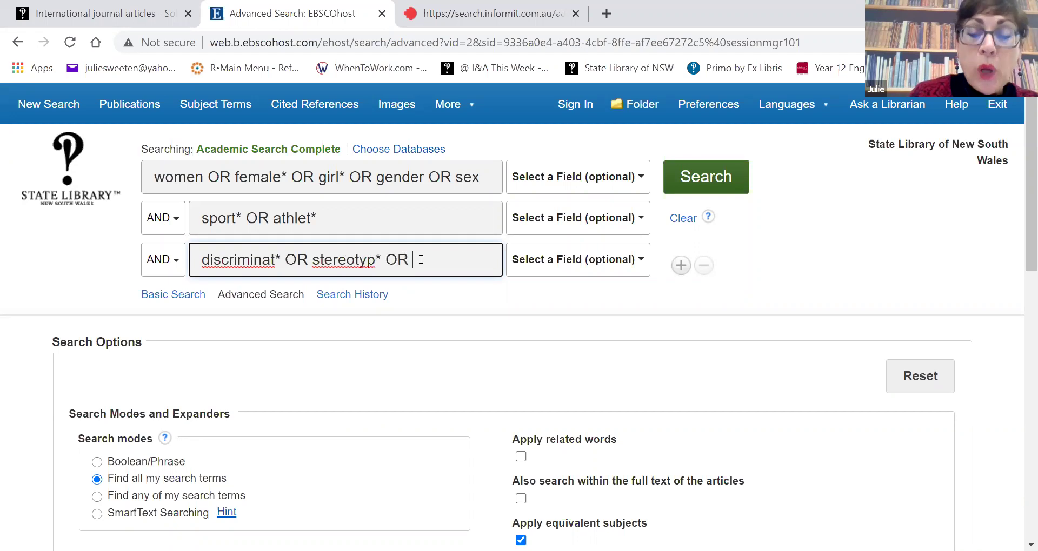
# Complete the third row with inequality OR prejudice and run the advanced search
pyautogui.write('inequal')
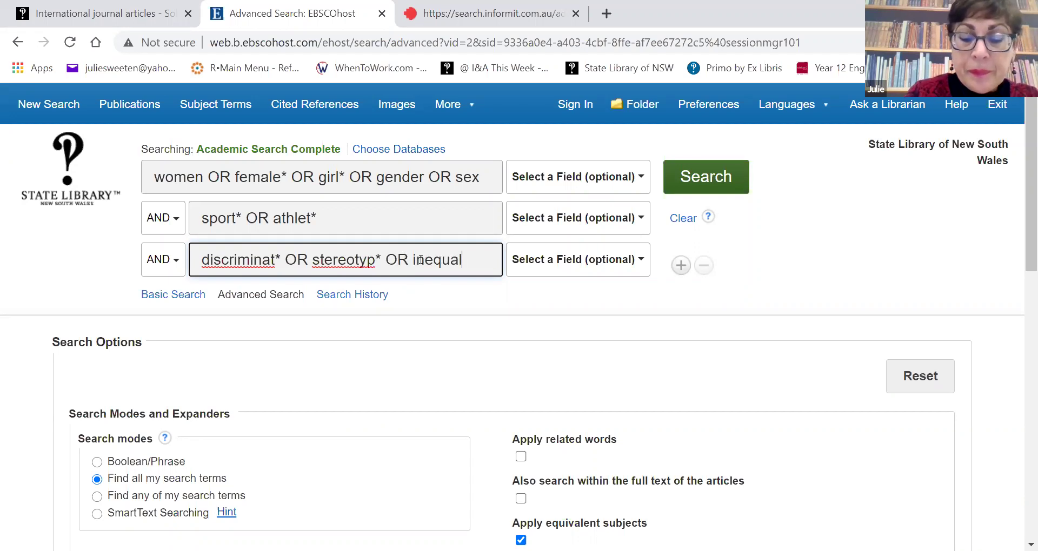
pyautogui.write('ity O')
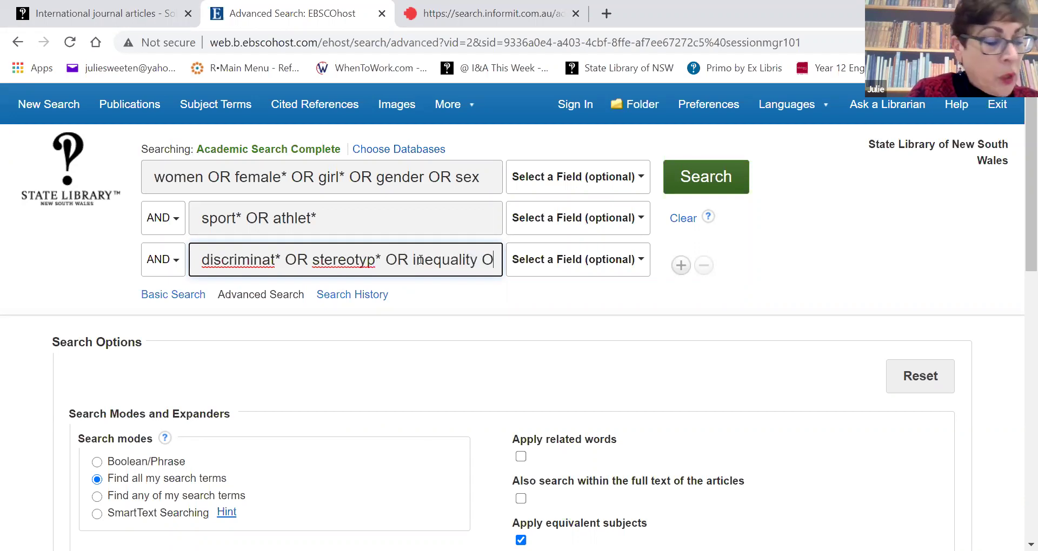
pyautogui.write('R p')
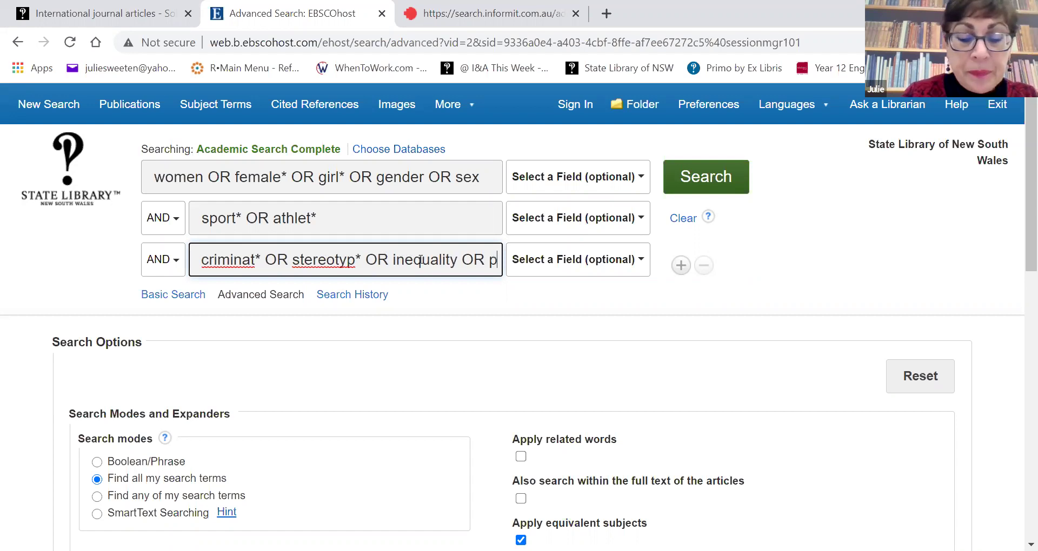
pyautogui.write('rejudice')
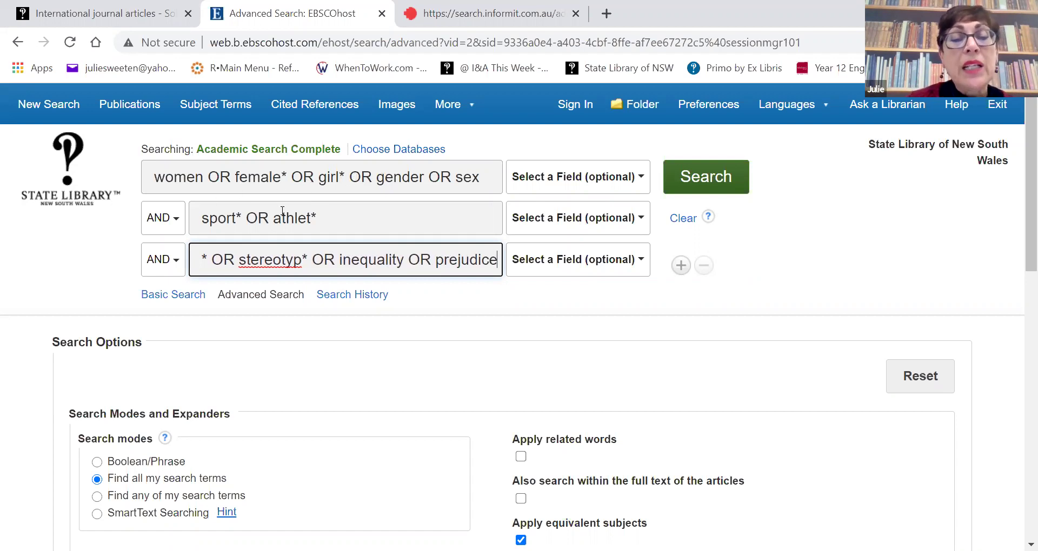
pyautogui.click(726, 174)
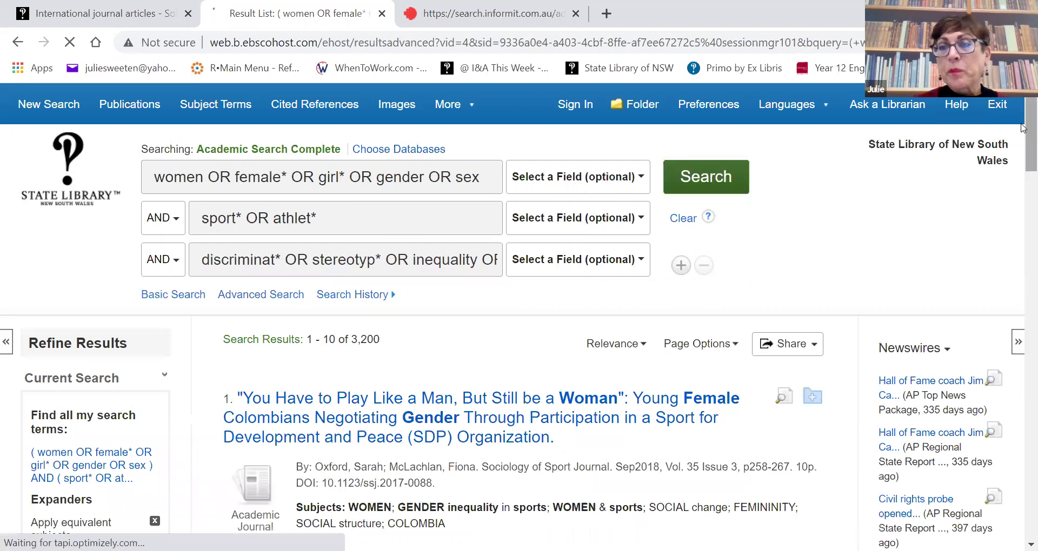
# Examine the advanced search results, checking article titles, subject terms, full-text links and the source types available for refining
pyautogui.scroll(-3, 1022, 139)
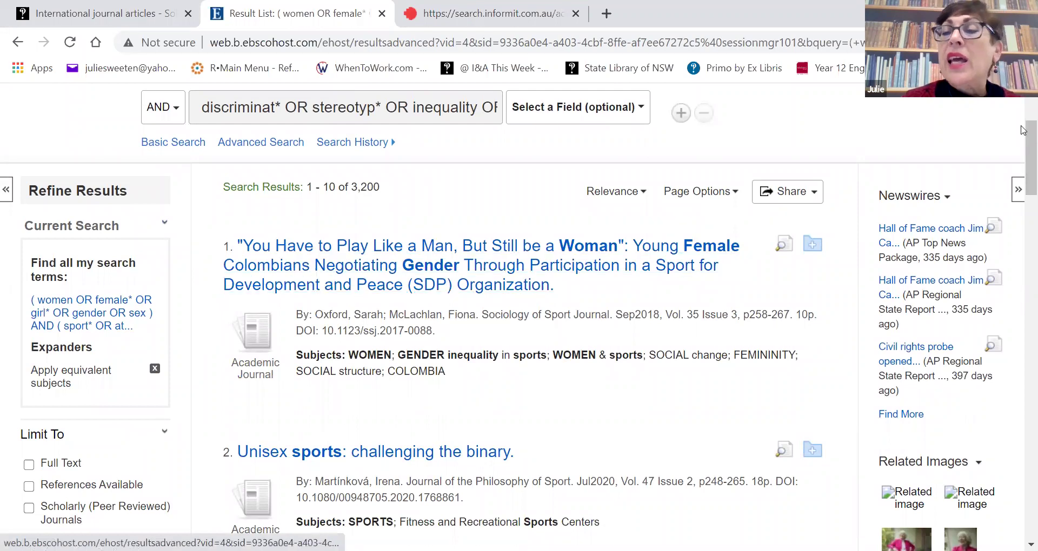
pyautogui.scroll(-3, 1022, 146)
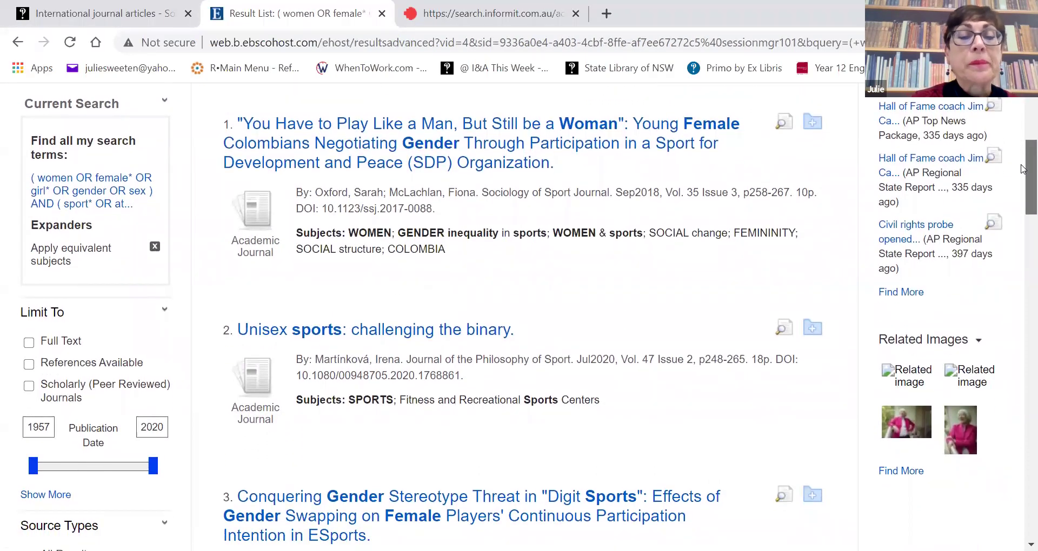
pyautogui.scroll(-3, 1022, 178)
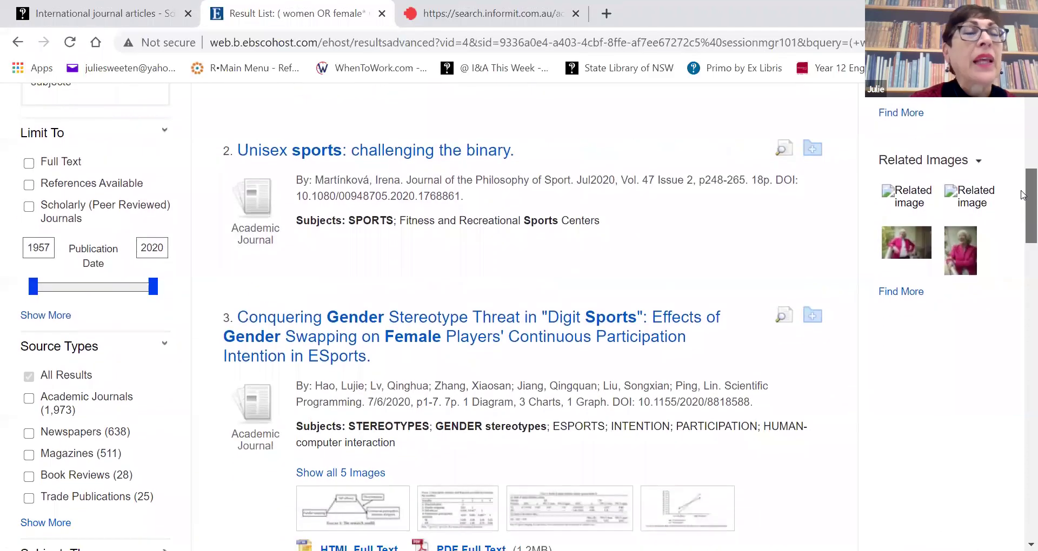
pyautogui.scroll(-1, 1022, 200)
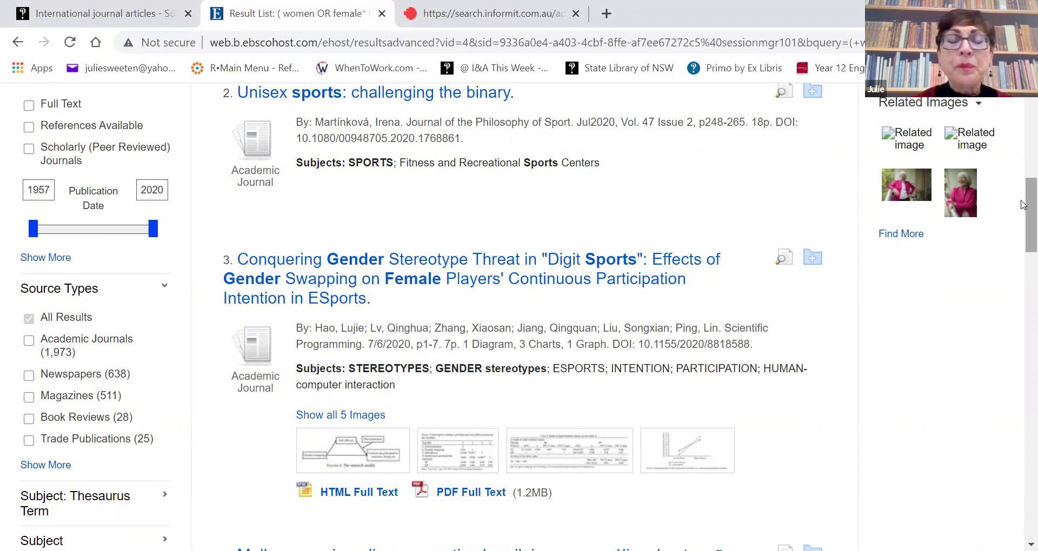
pyautogui.moveTo(1023, 214); pyautogui.dragTo(1024, 219)
pyautogui.scroll(-1, 1024, 219)
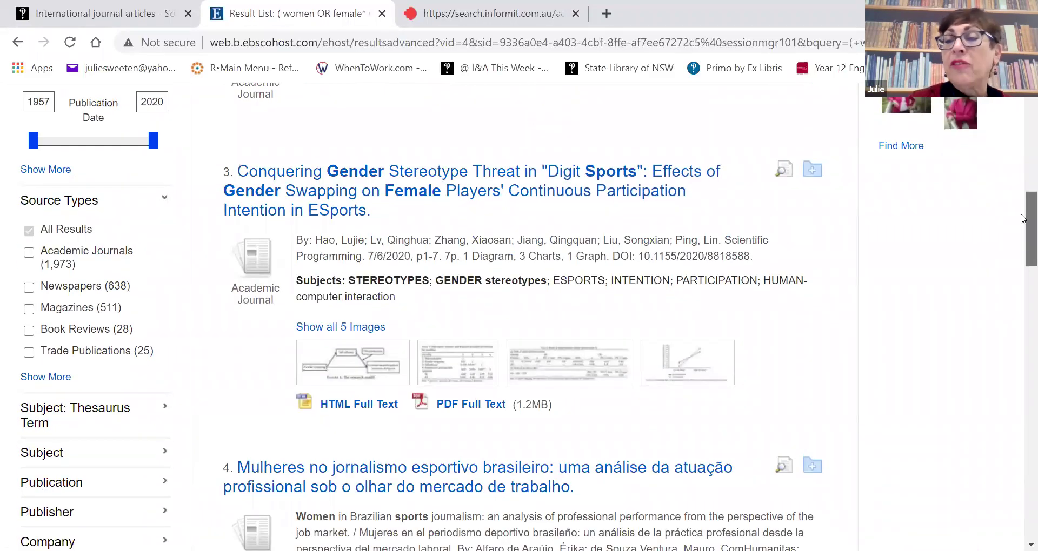
pyautogui.moveTo(1023, 218); pyautogui.dragTo(1023, 221)
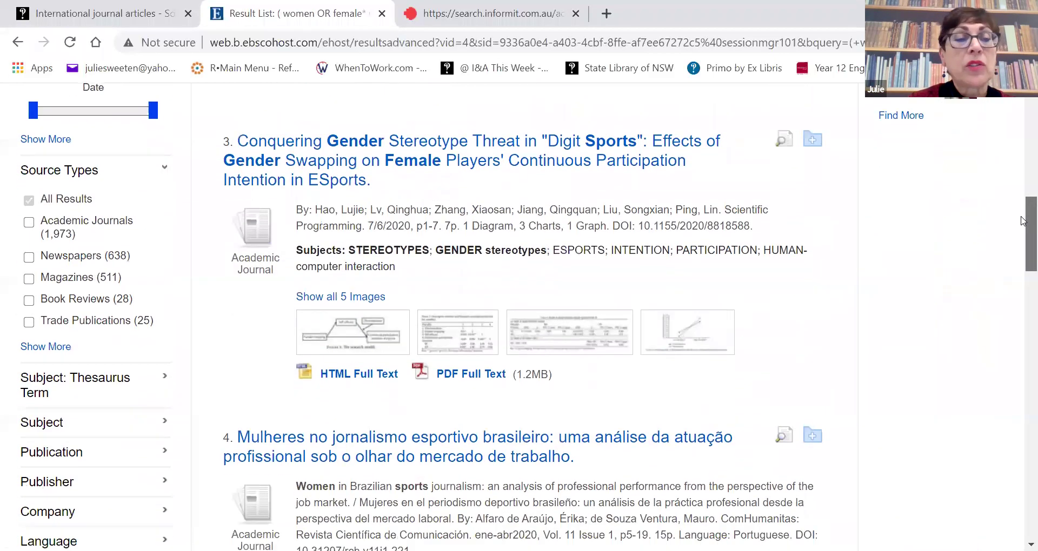
pyautogui.scroll(-1, 1022, 220)
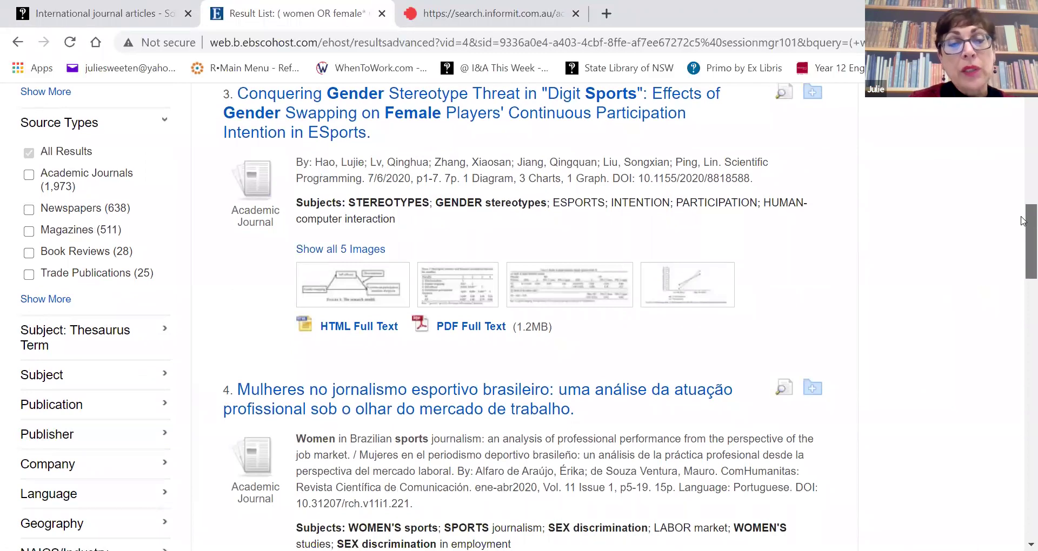
pyautogui.scroll(-1, 1022, 221)
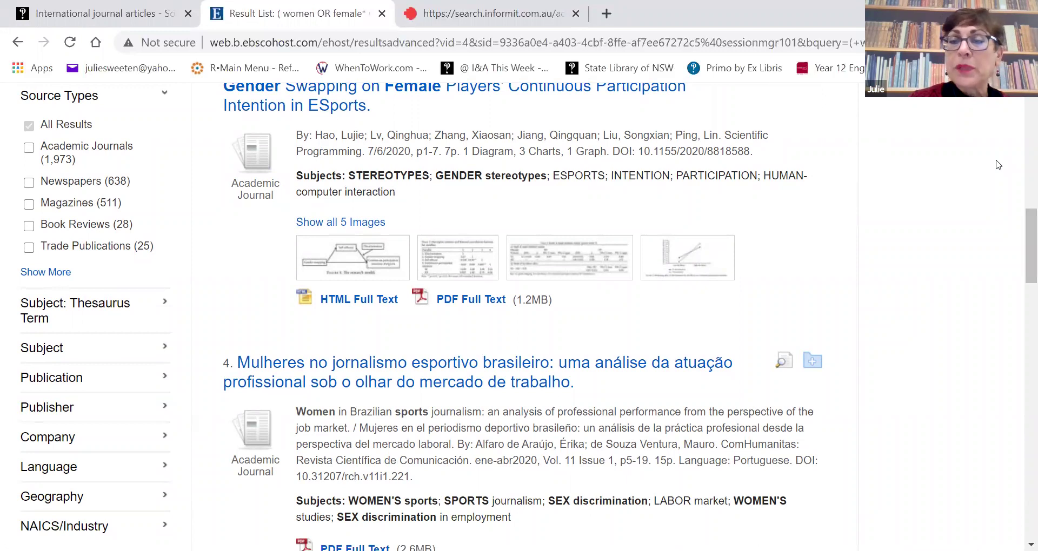
pyautogui.scroll(-1, 1023, 238)
# Limit the results to the Academic Journals source type and to Scholarly (Peer Reviewed) Journals
pyautogui.scroll(7, 1022, 238)
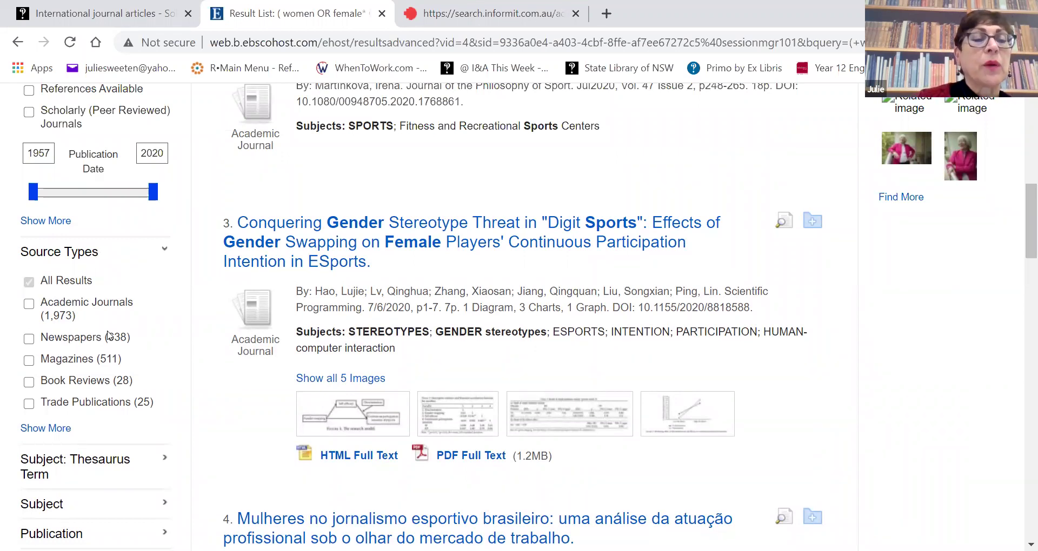
pyautogui.click(31, 306)
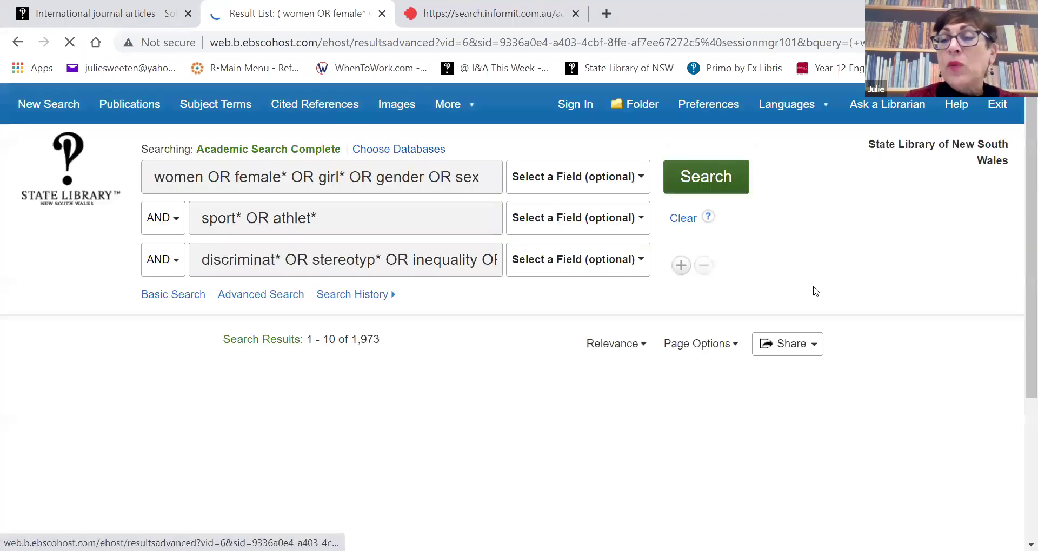
pyautogui.moveTo(1021, 154); pyautogui.dragTo(1022, 171)
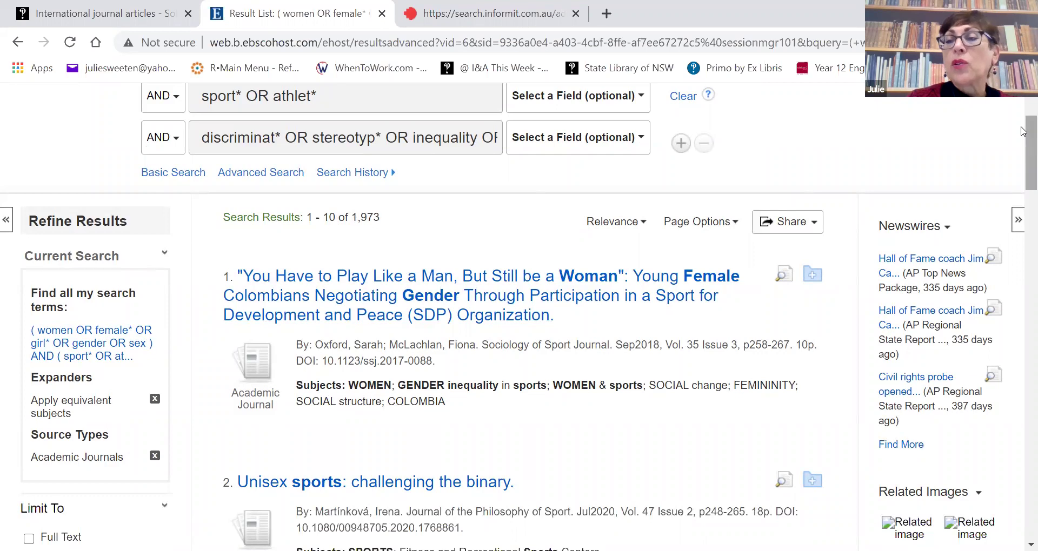
pyautogui.moveTo(1022, 160); pyautogui.dragTo(1021, 172)
pyautogui.scroll(-3, 1022, 172)
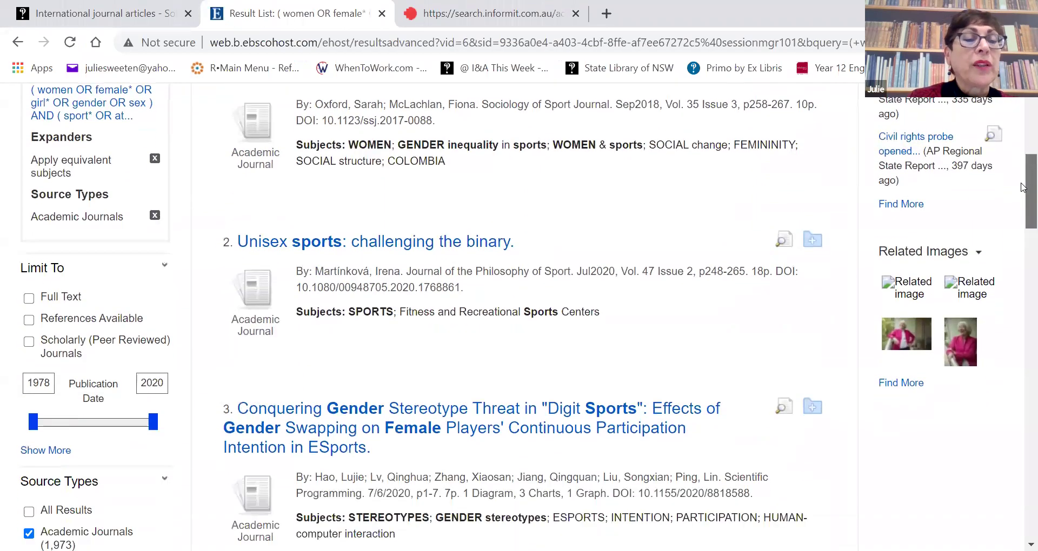
pyautogui.click(28, 305)
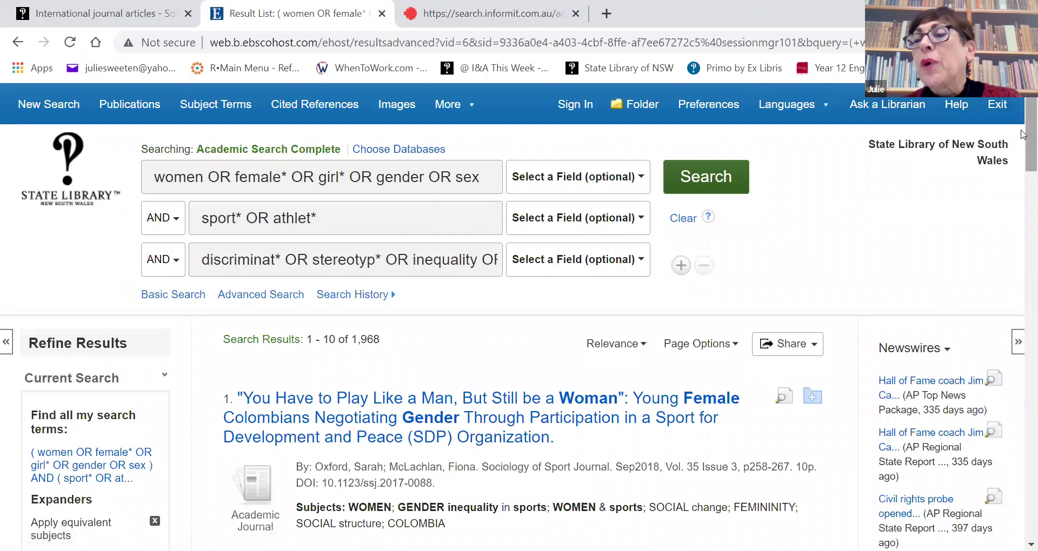
# Review the peer-reviewed results, checking the applied limiters, article subjects, full-text links and remaining refinement categories
pyautogui.scroll(-1, 1022, 135)
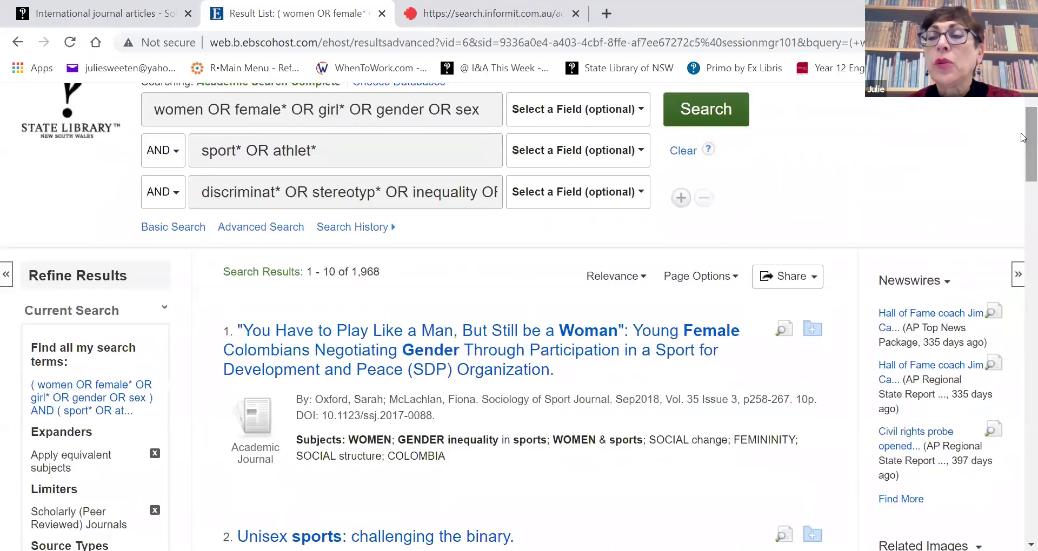
pyautogui.moveTo(1022, 138); pyautogui.dragTo(1022, 164)
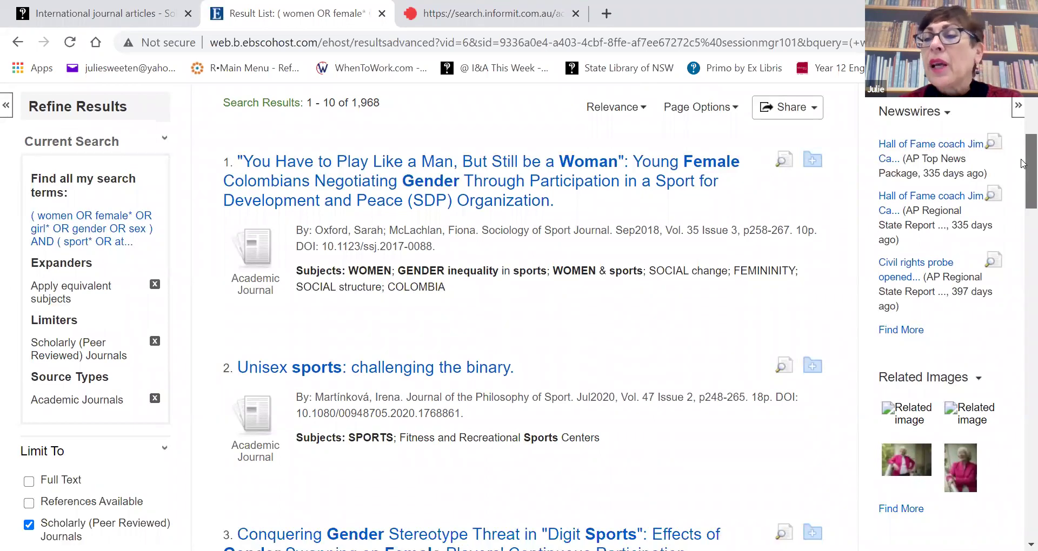
pyautogui.moveTo(1021, 163); pyautogui.dragTo(1023, 253)
pyautogui.scroll(-1, 1023, 240)
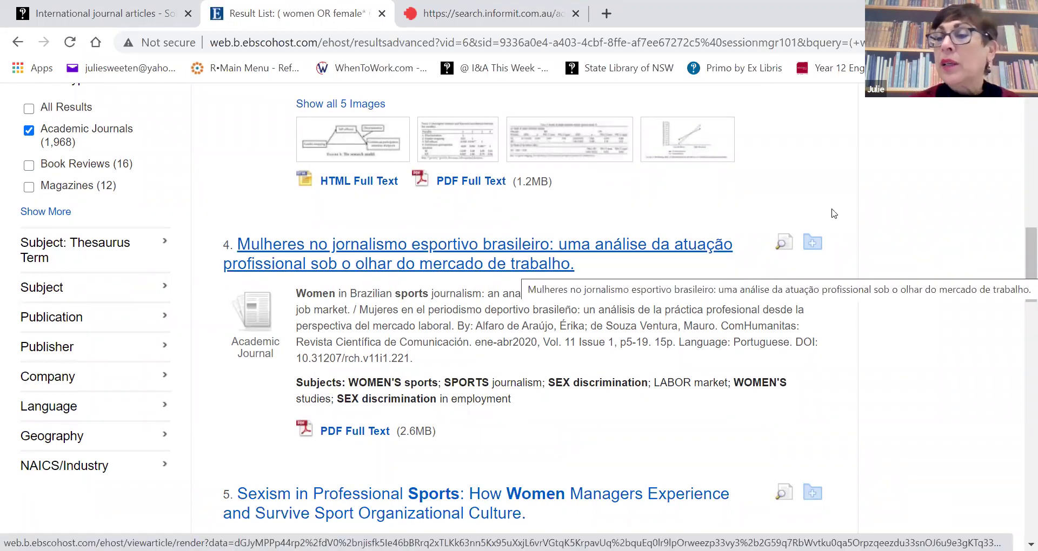
pyautogui.scroll(-3, 1023, 258)
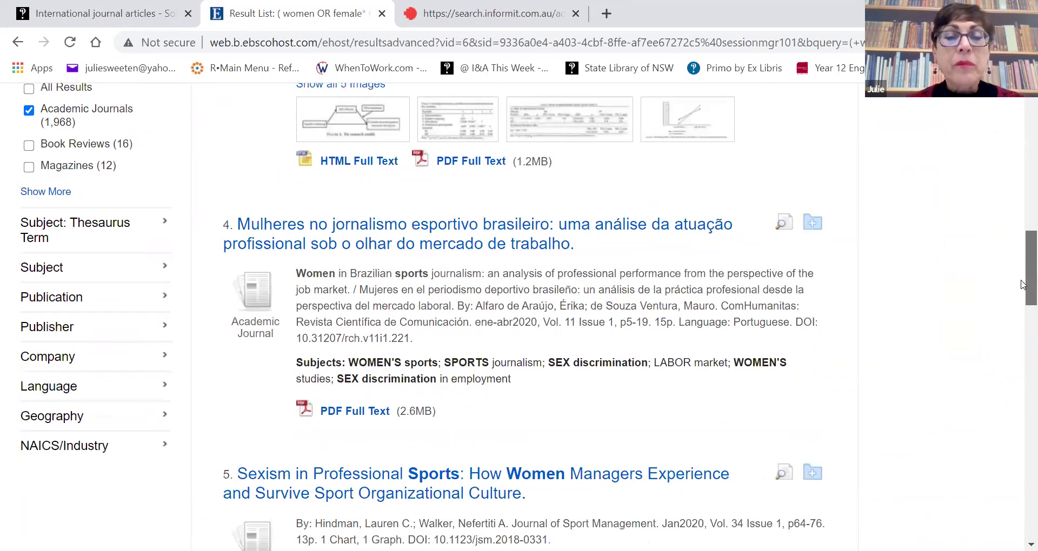
pyautogui.scroll(15, 1023, 193)
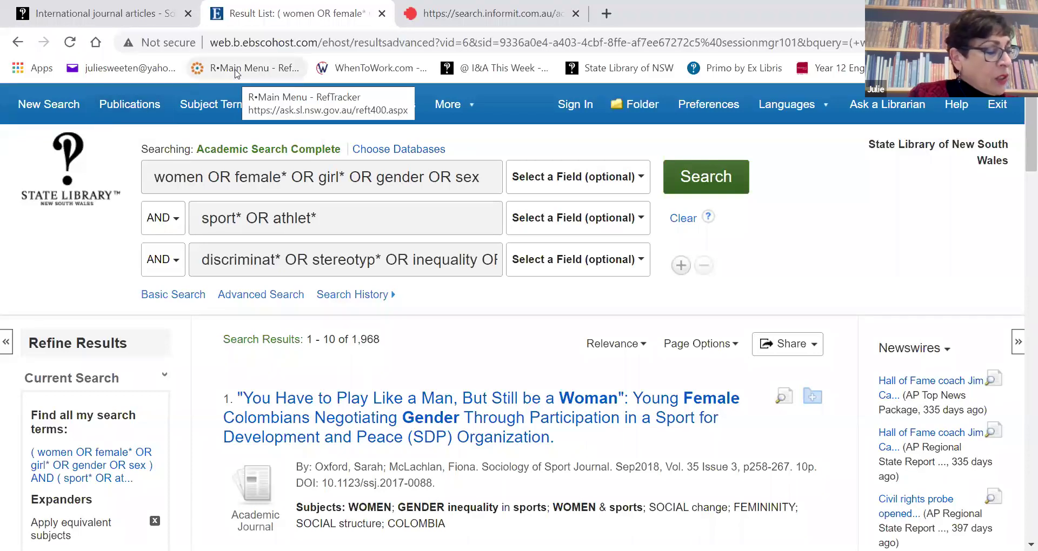
# Return to the start of the International journal articles page in the Society and Culture - HSC guide
pyautogui.click(82, 19)
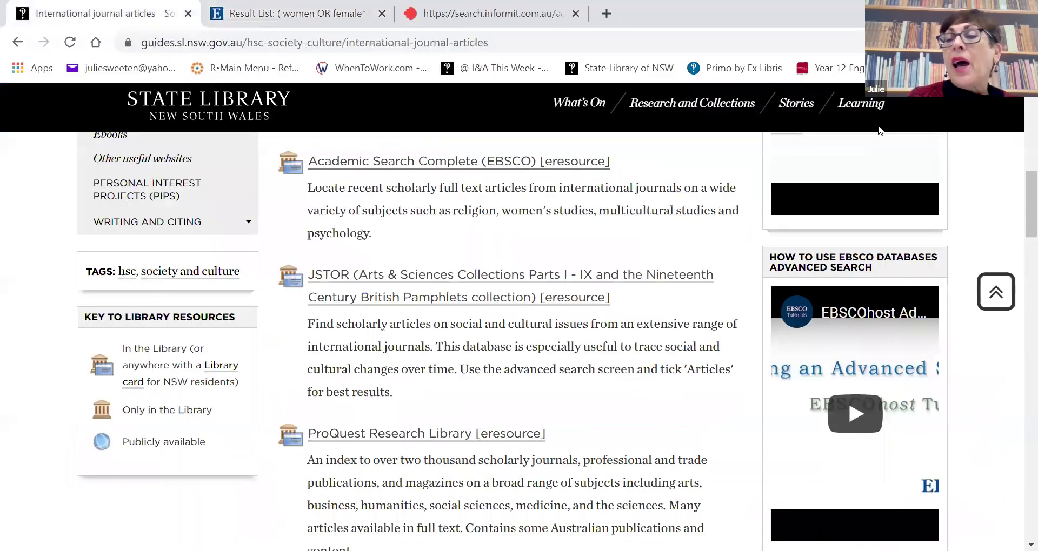
pyautogui.moveTo(1029, 209); pyautogui.dragTo(1022, 137)
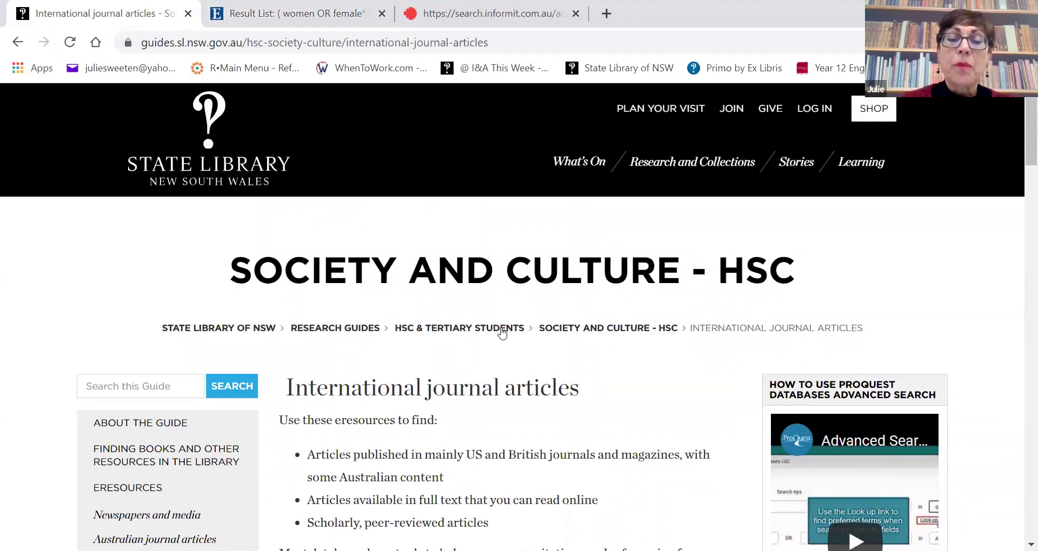
# Open the English - HSC guide from the HSC & Tertiary Students group of research guides
pyautogui.click(468, 327)
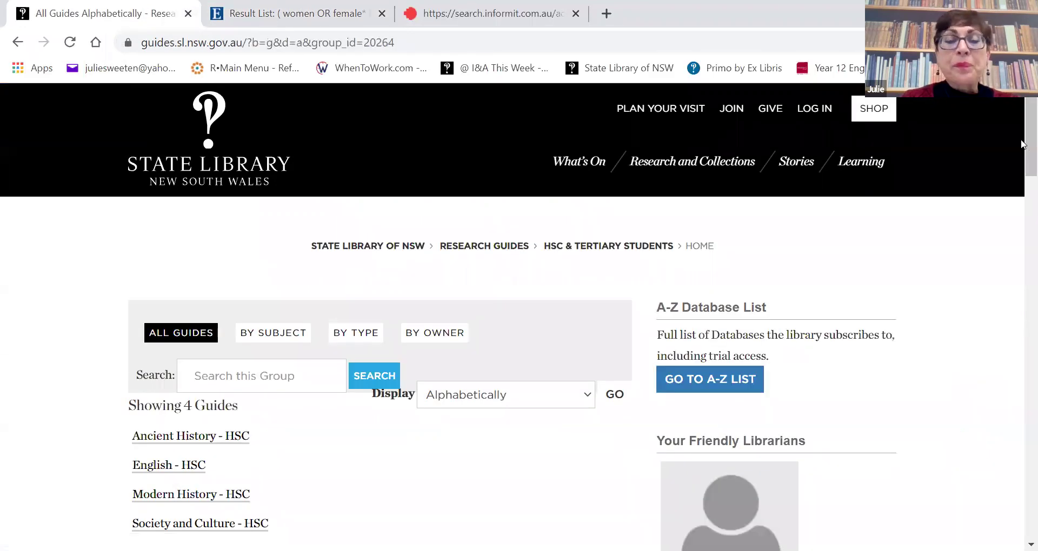
pyautogui.scroll(-2, 1021, 144)
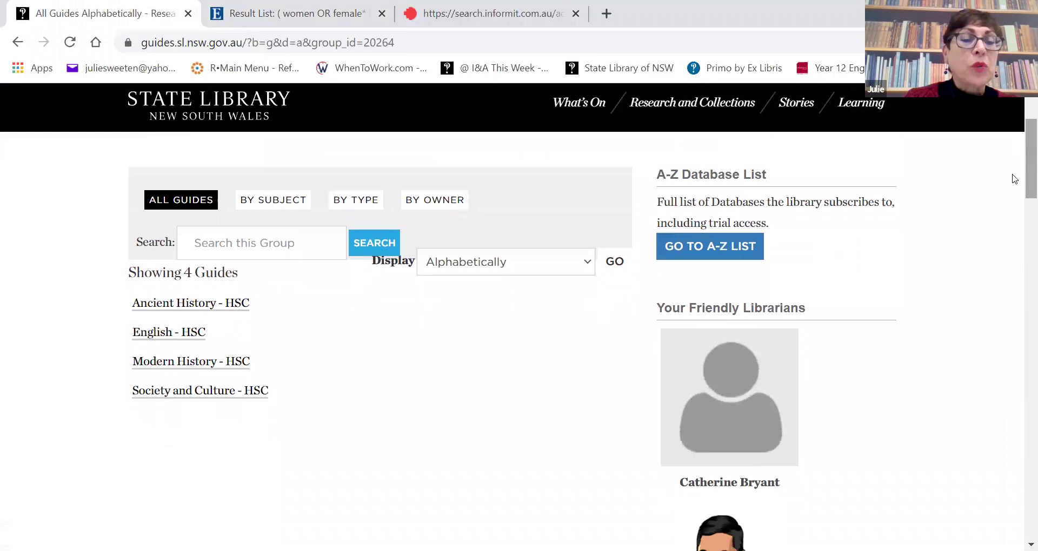
pyautogui.click(157, 334)
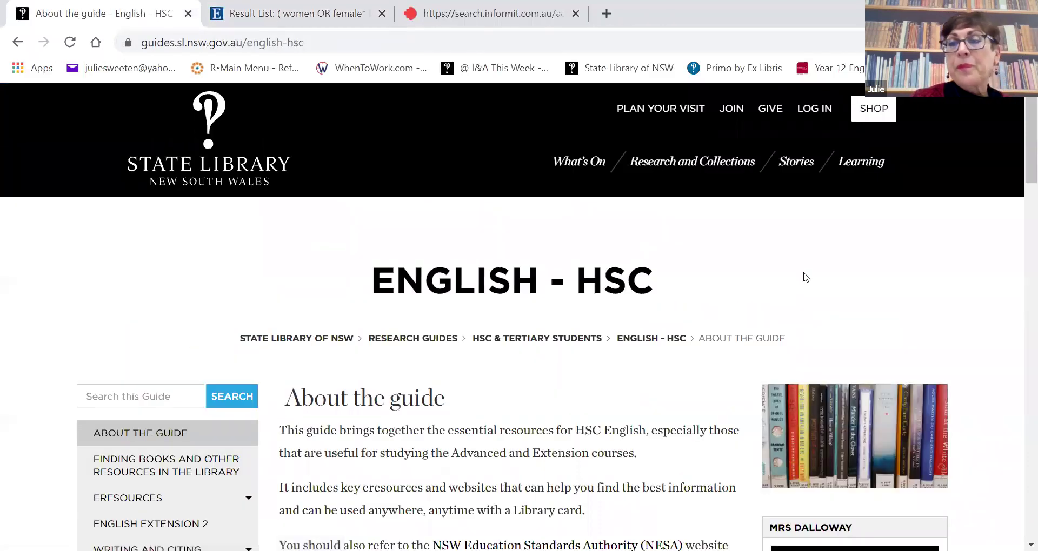
# Open the Prose fiction, non-fiction and drama page among the English guide's eresources
pyautogui.moveTo(1024, 141); pyautogui.dragTo(1023, 202)
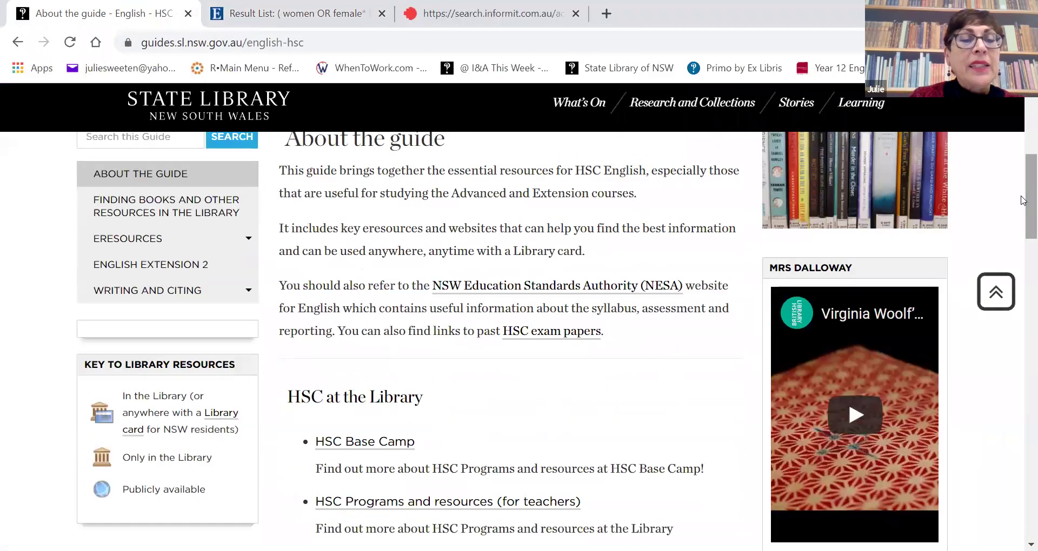
pyautogui.moveTo(124, 243)
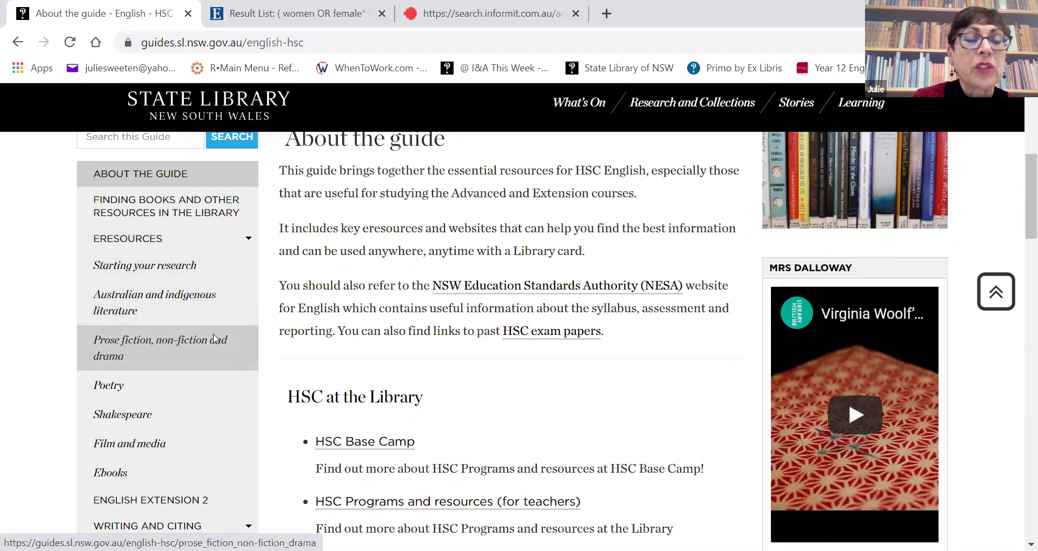
pyautogui.click(193, 341)
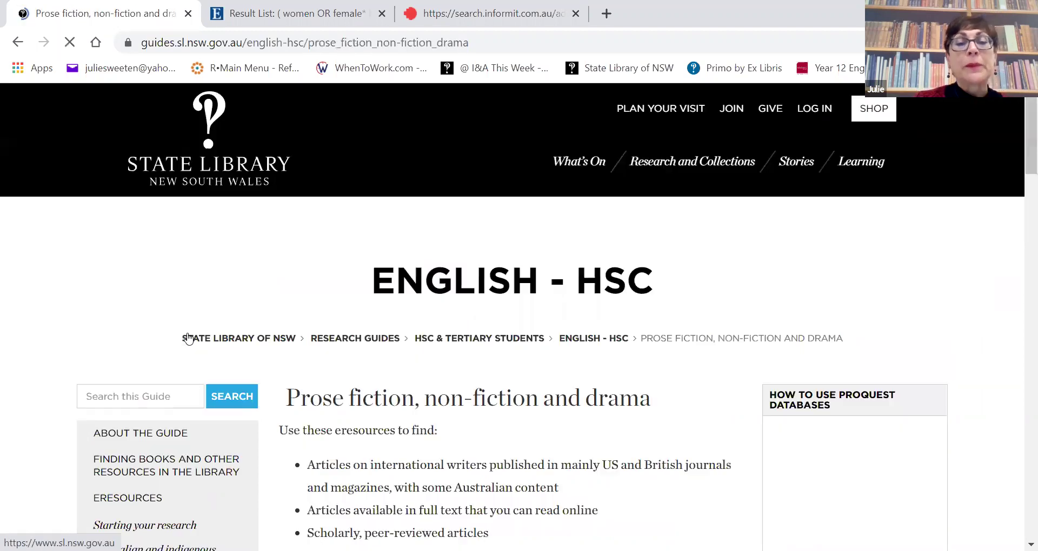
# Open the JSTOR Arts & Sciences Collections database from the guide's list of eresources
pyautogui.moveTo(1022, 127); pyautogui.dragTo(1021, 186)
pyautogui.scroll(-1, 1022, 188)
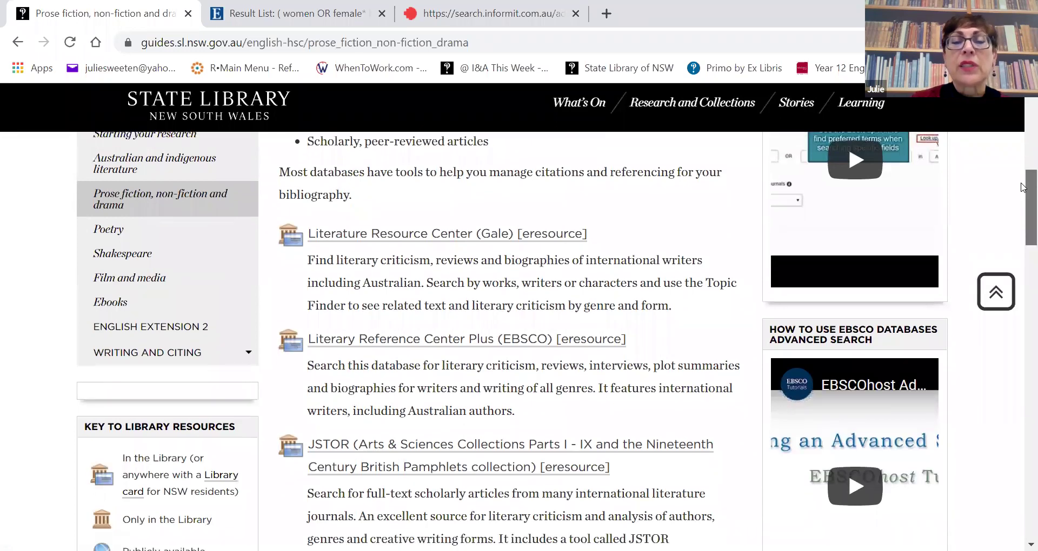
pyautogui.scroll(-2, 1021, 188)
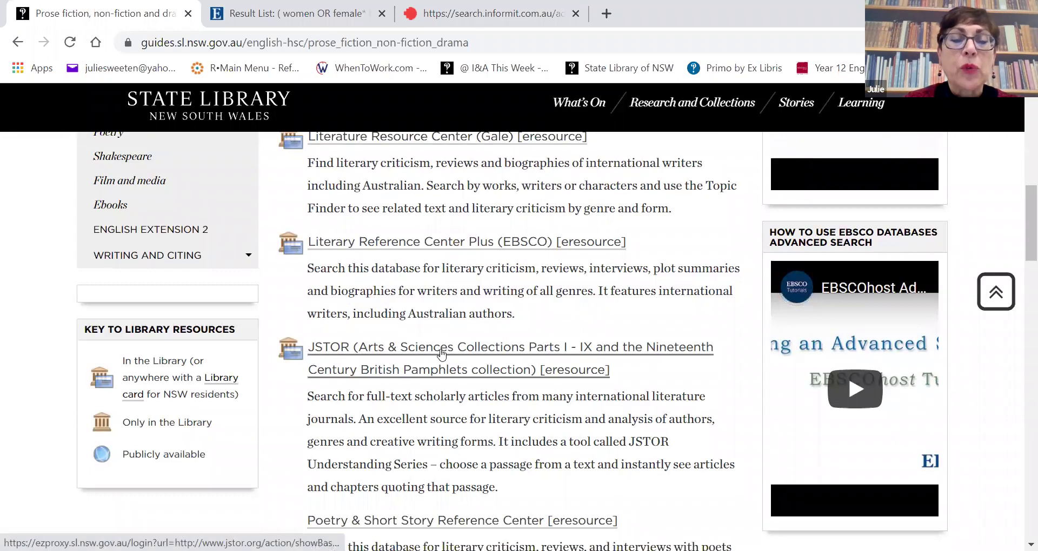
pyautogui.click(417, 352)
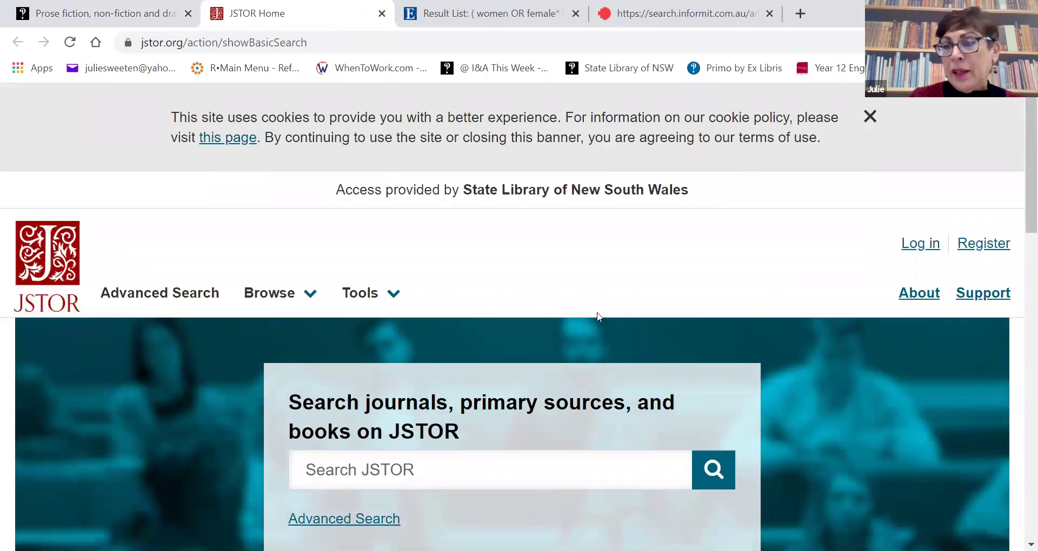
# Run a basic JSTOR search for dracula appropriation*
pyautogui.moveTo(1023, 114); pyautogui.dragTo(1023, 157)
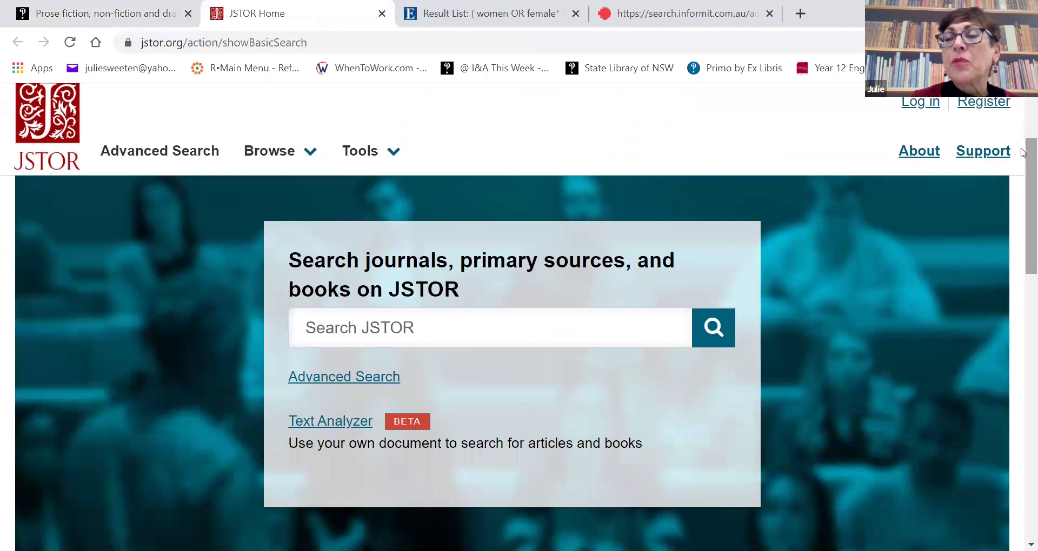
pyautogui.scroll(-1, 1023, 157)
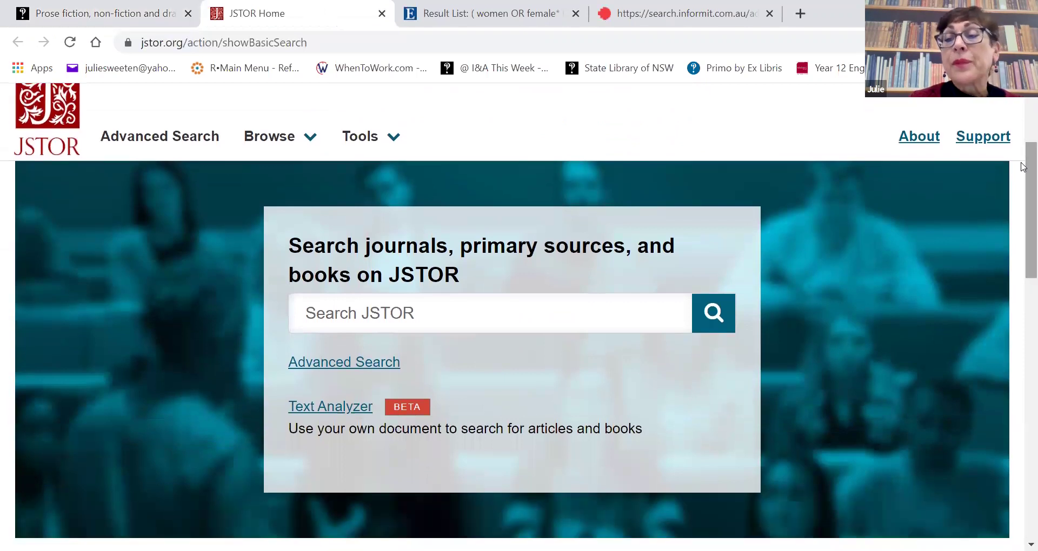
pyautogui.moveTo(1024, 167); pyautogui.dragTo(1023, 159)
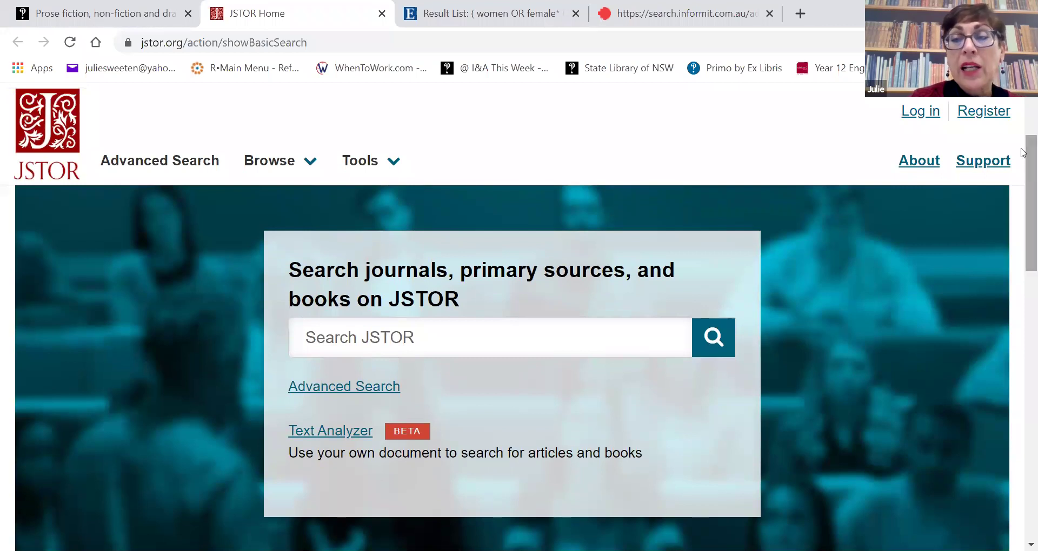
pyautogui.scroll(-1, 1023, 159)
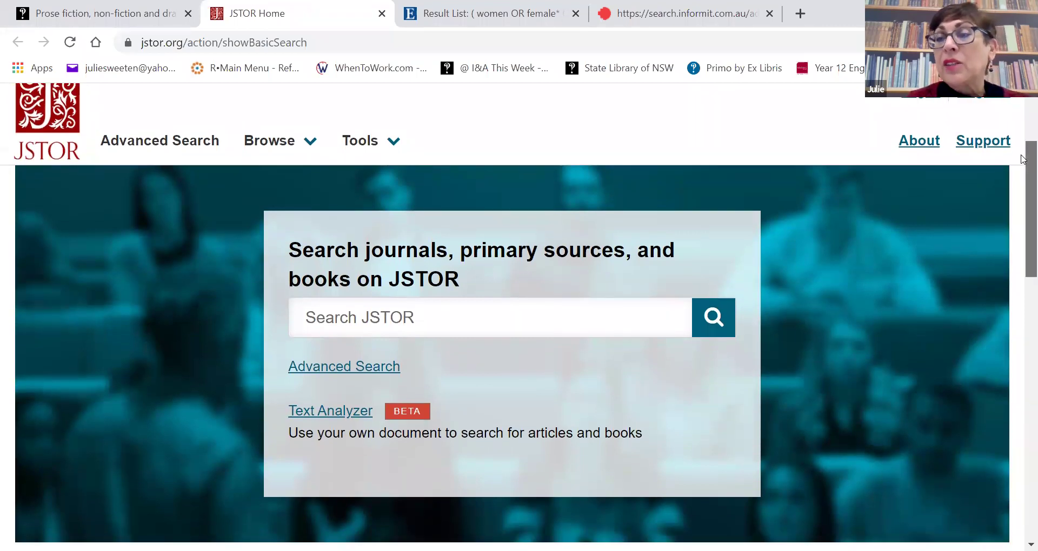
pyautogui.scroll(-2, 1023, 165)
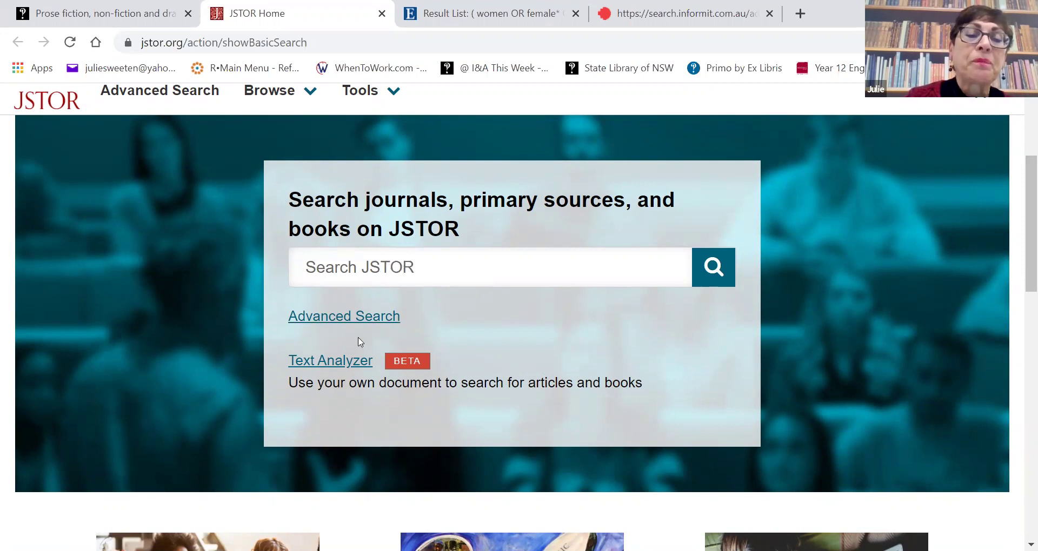
pyautogui.click(314, 263)
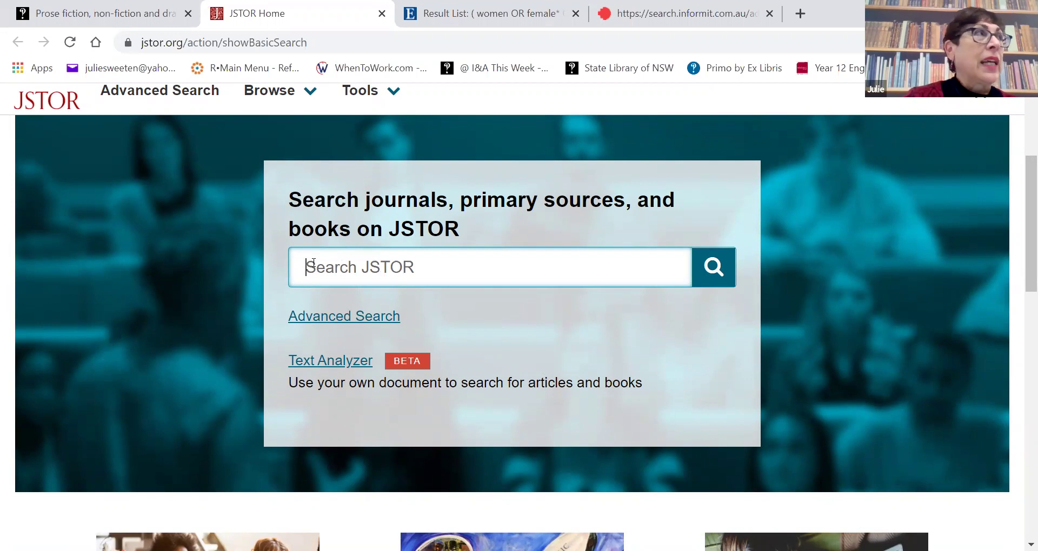
pyautogui.write('drac')
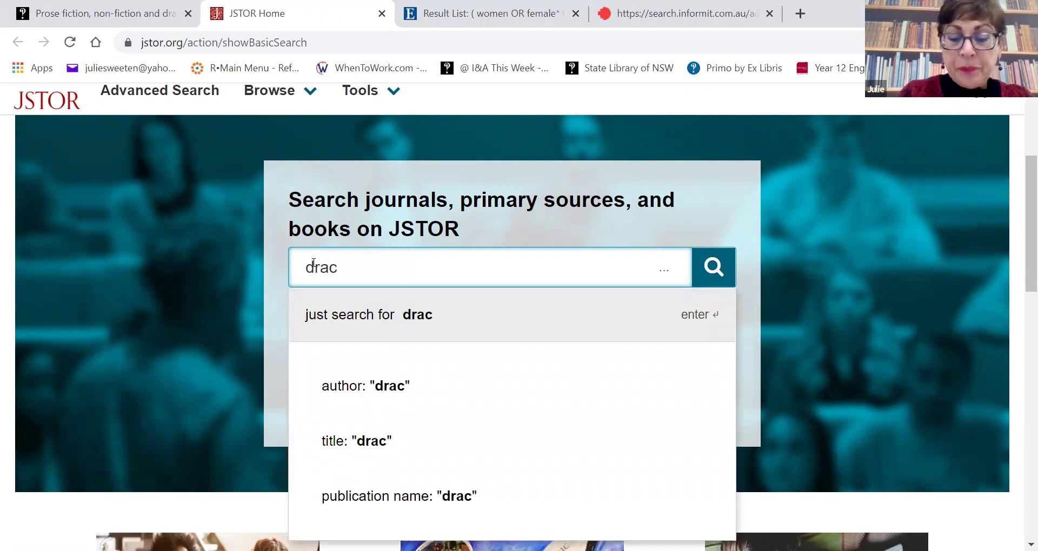
pyautogui.write('ula appropr')
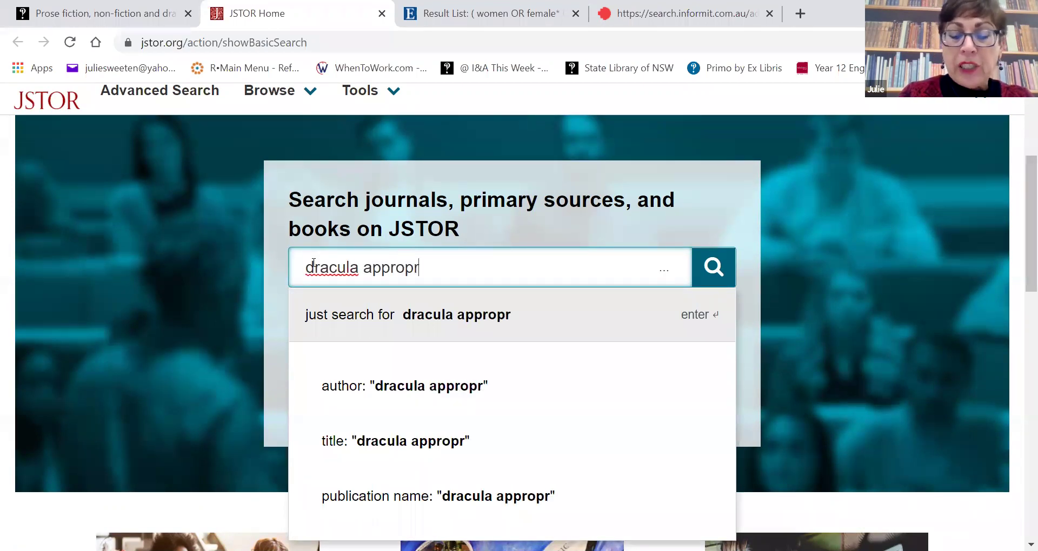
pyautogui.write('iatio')
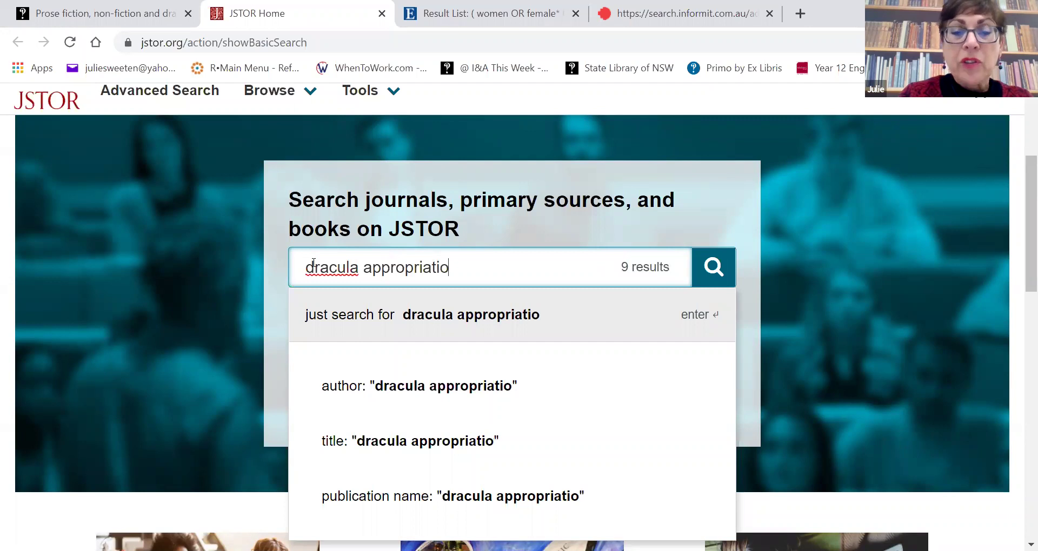
pyautogui.write('n')
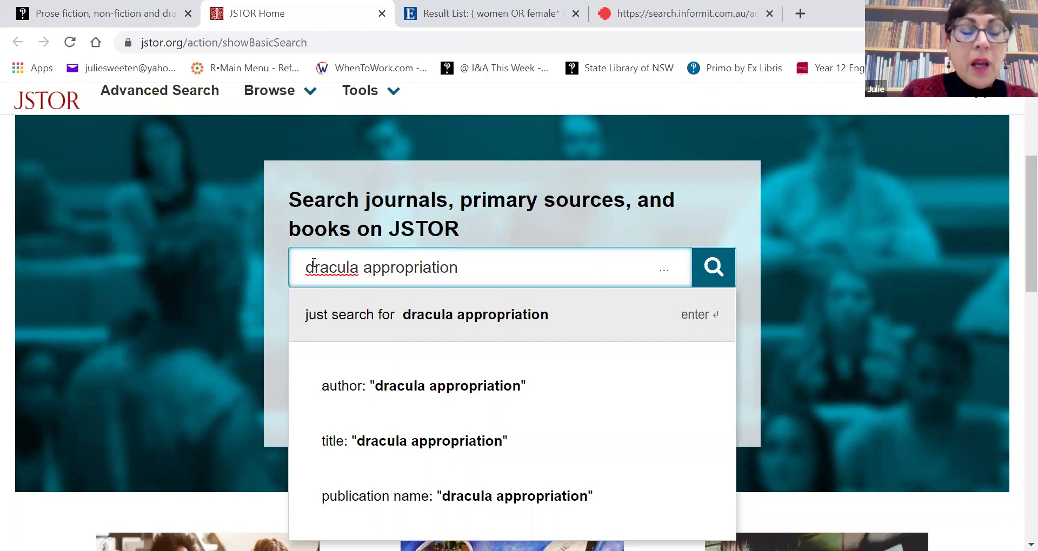
pyautogui.write('*')
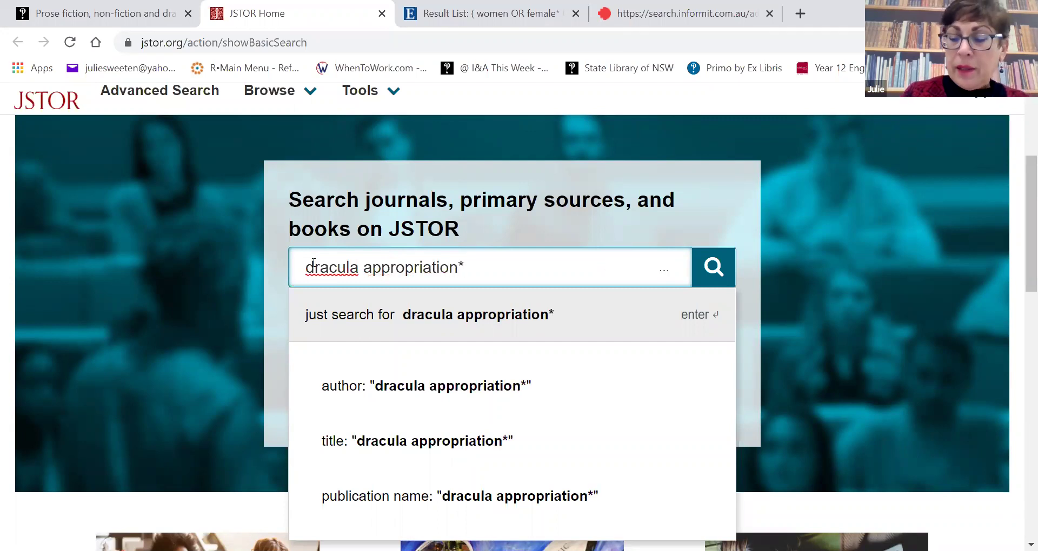
pyautogui.press('Return')
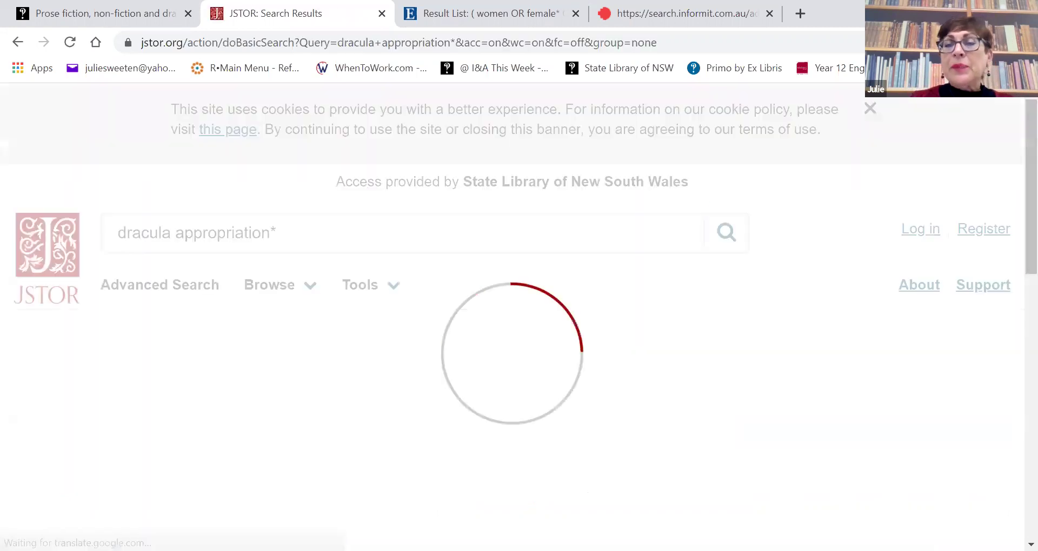
# Open JSTOR's Advanced Search and enter dracula as the first keyword
pyautogui.moveTo(1022, 116)
pyautogui.mouseDown()
pyautogui.moveTo(1023, 237)
pyautogui.moveTo(1022, 106)
pyautogui.mouseUp()
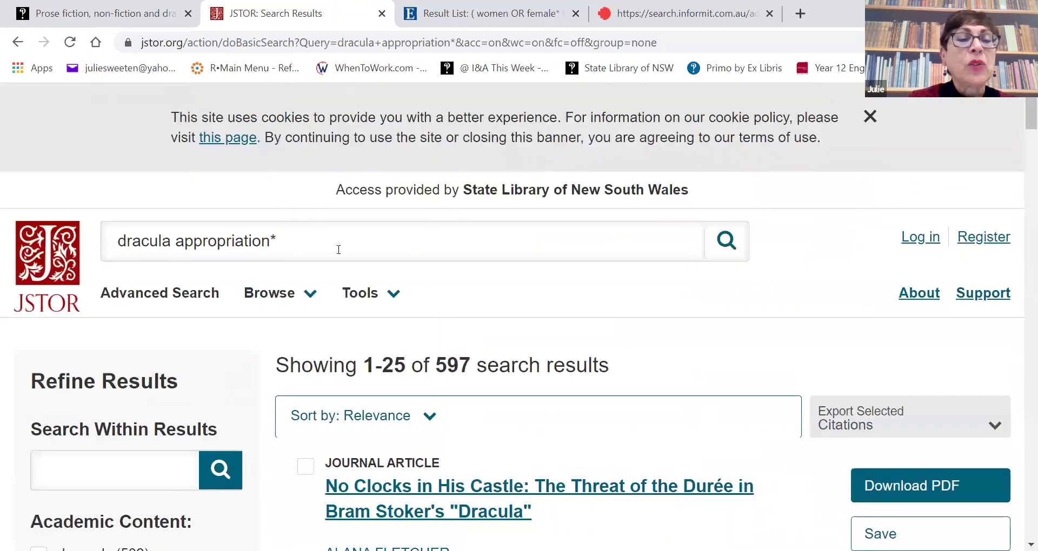
pyautogui.click(317, 278)
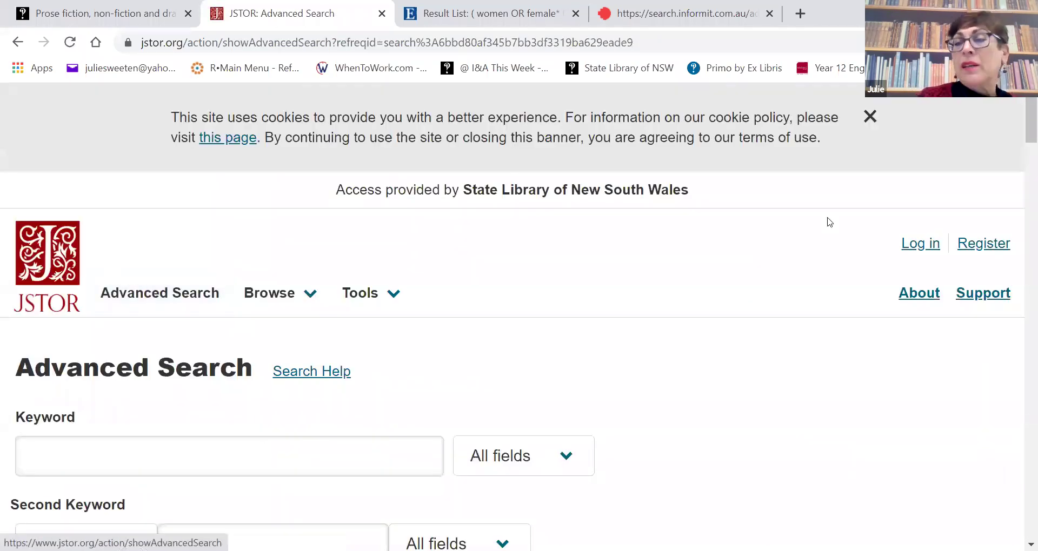
pyautogui.scroll(-4, 618, 204)
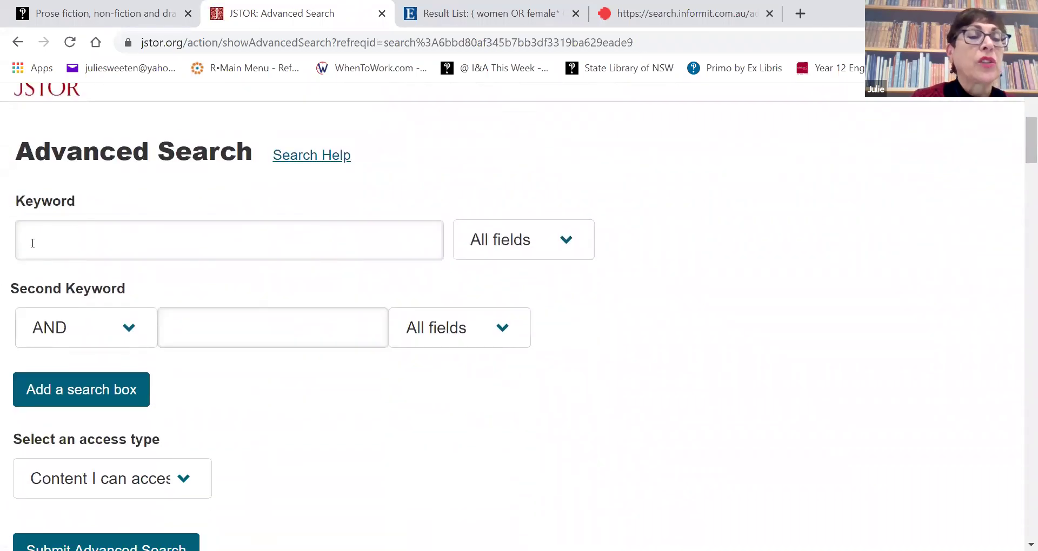
pyautogui.click(32, 242)
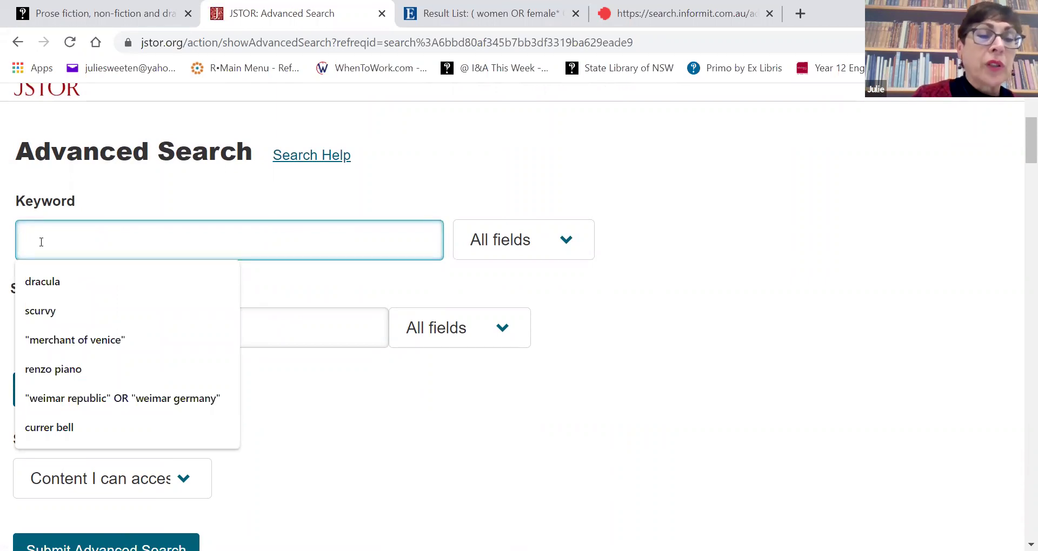
pyautogui.write('dra')
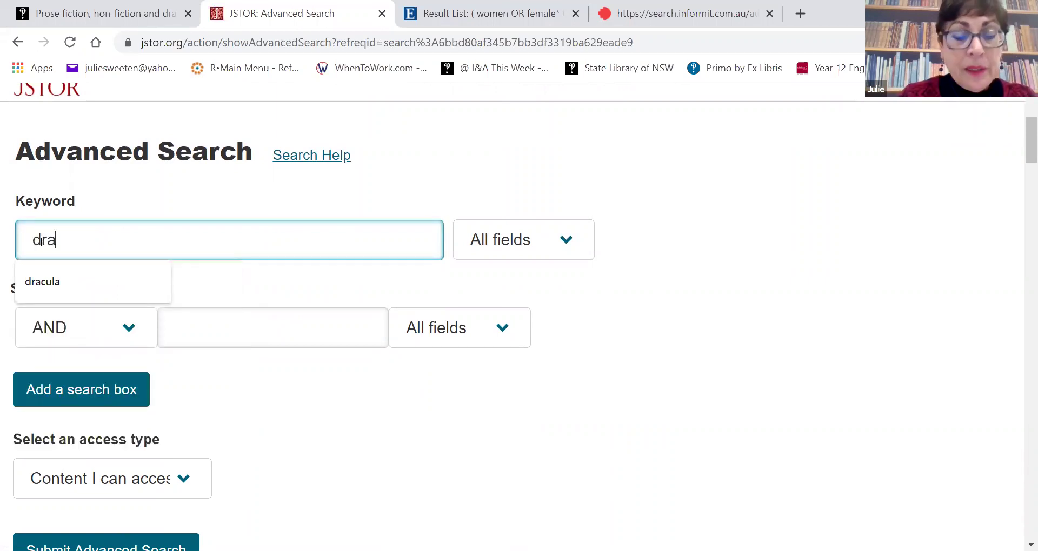
pyautogui.write('cula')
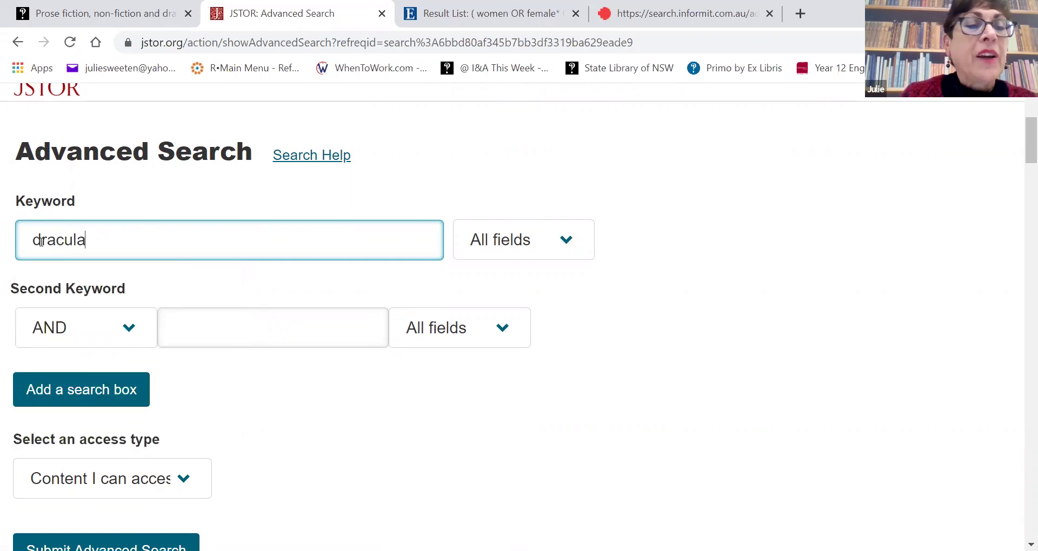
# Enter appropriation* OR adaptation* OR retelling* OR "modern version*" as the second keyword, combined with AND
pyautogui.click(194, 333)
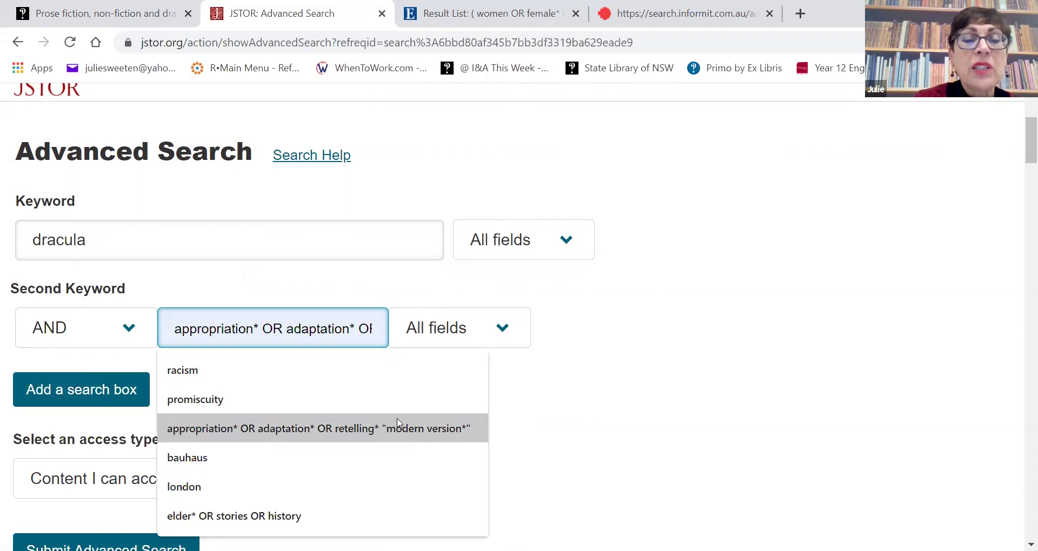
pyautogui.click(372, 329)
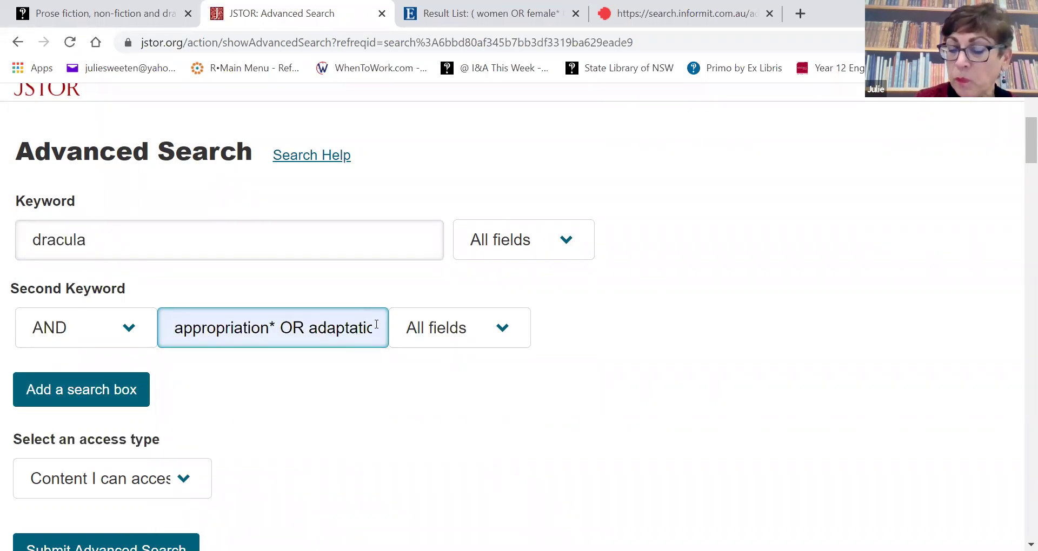
pyautogui.press('End')
pyautogui.write('* OR ')
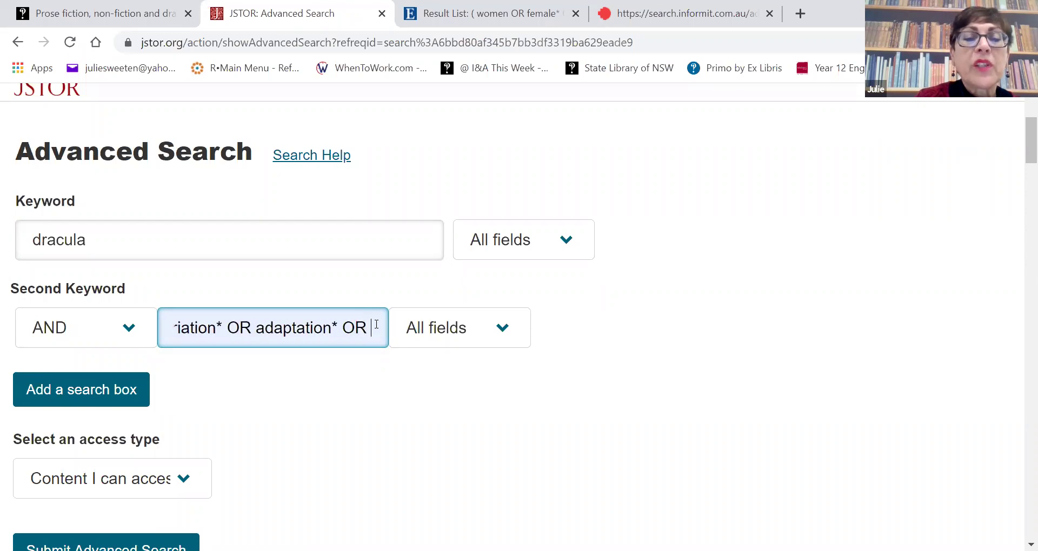
pyautogui.write('ret')
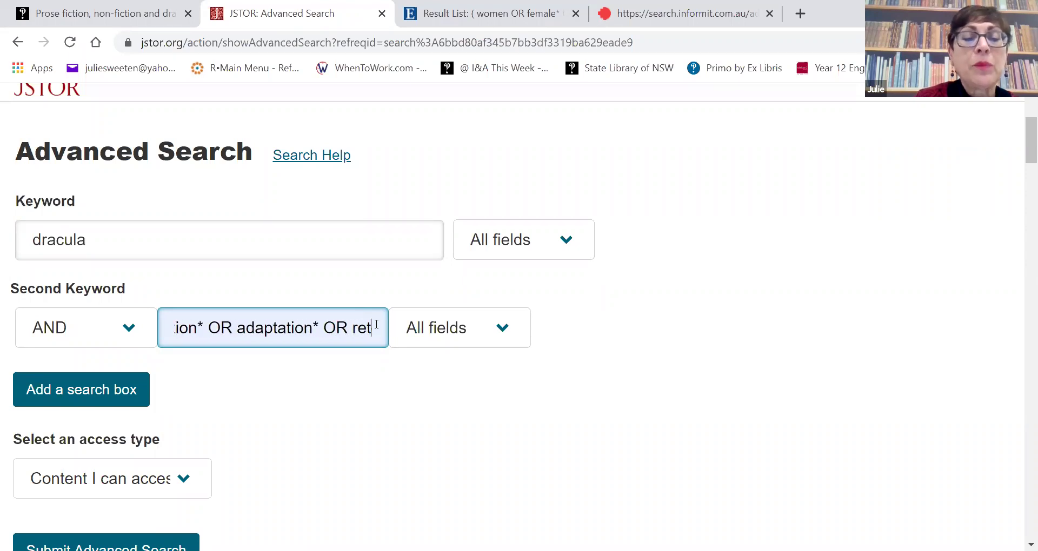
pyautogui.write('elli')
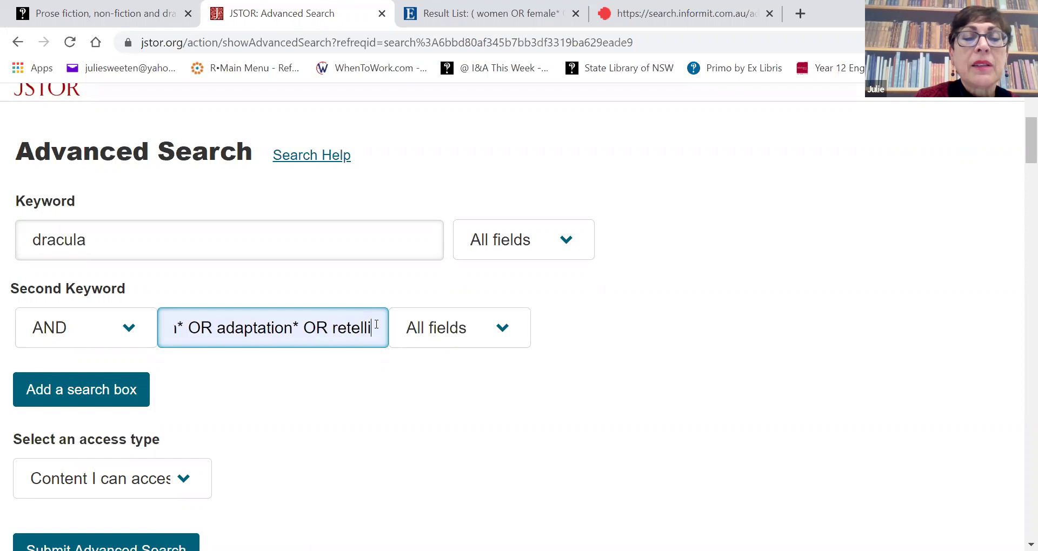
pyautogui.write('ng* "mo')
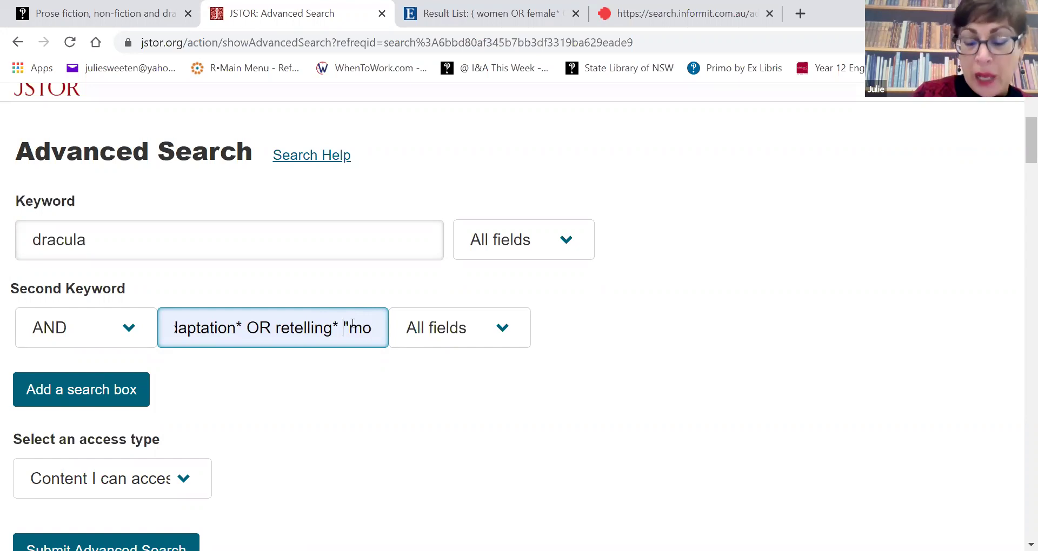
pyautogui.press('BackSpace')
pyautogui.press('BackSpace')
pyautogui.press('BackSpace')
pyautogui.write('OR')
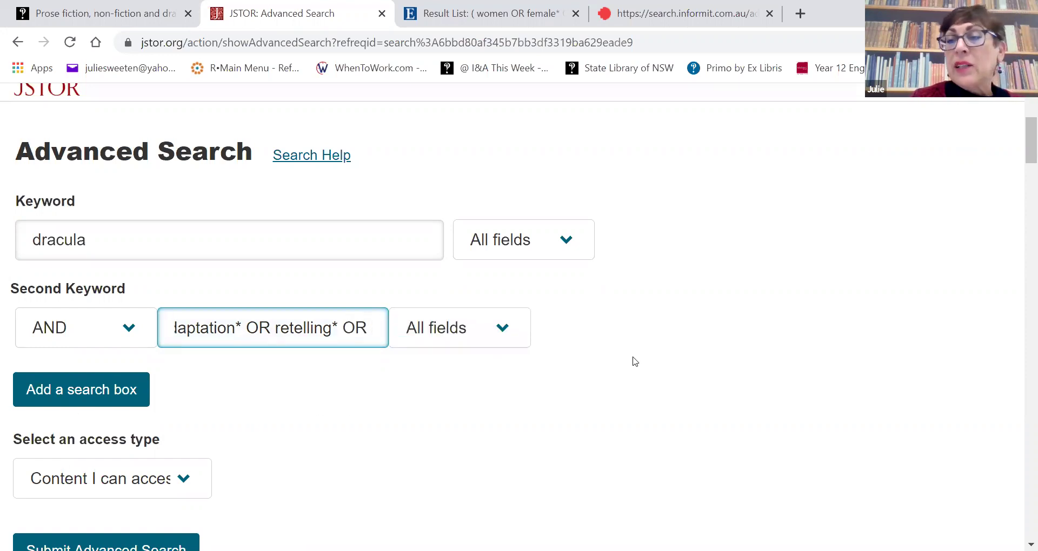
# Submit the Dracula advanced search and look through the listed journal articles and the options for refining results
pyautogui.scroll(-3, 947, 187)
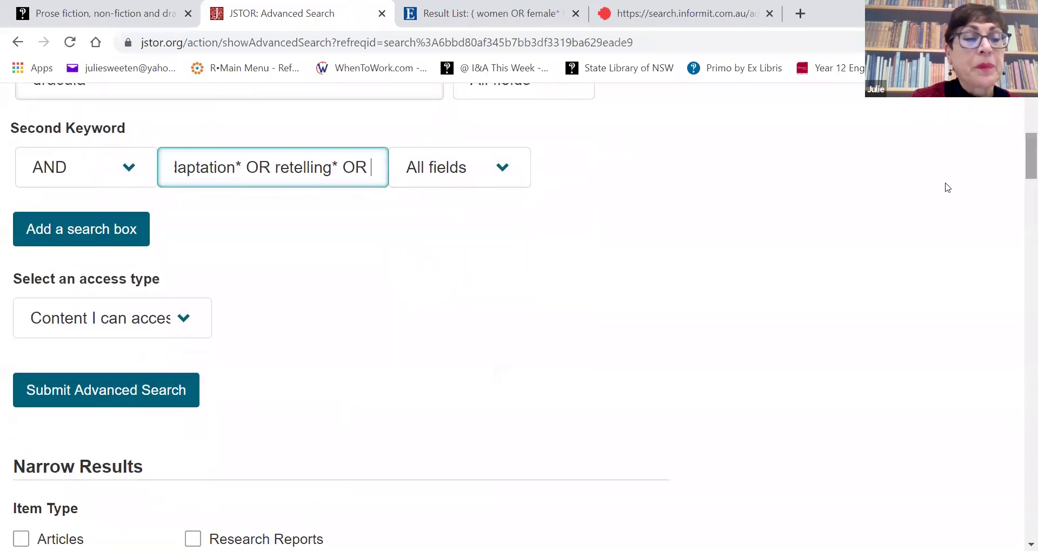
pyautogui.click(100, 391)
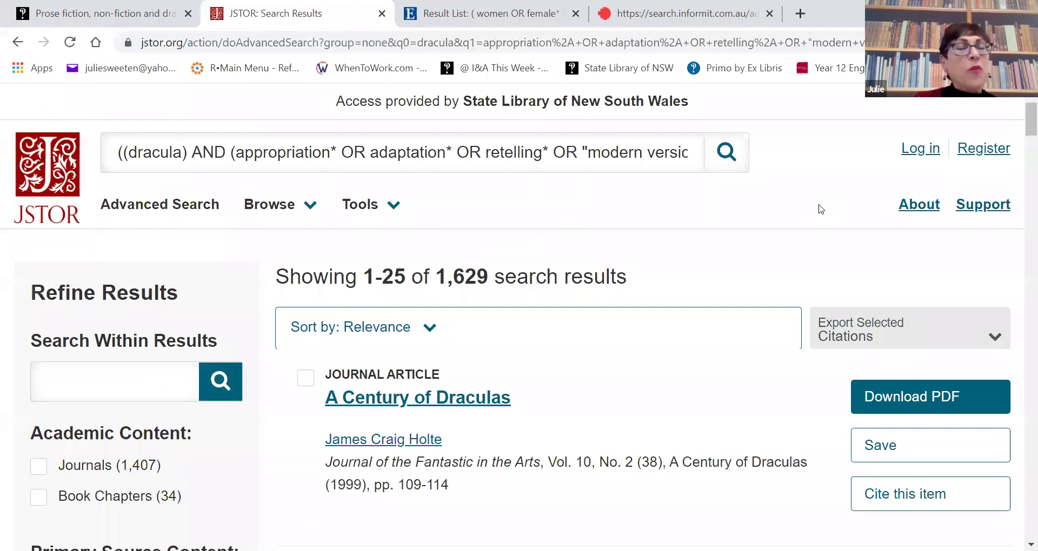
pyautogui.moveTo(1022, 119); pyautogui.dragTo(1023, 131)
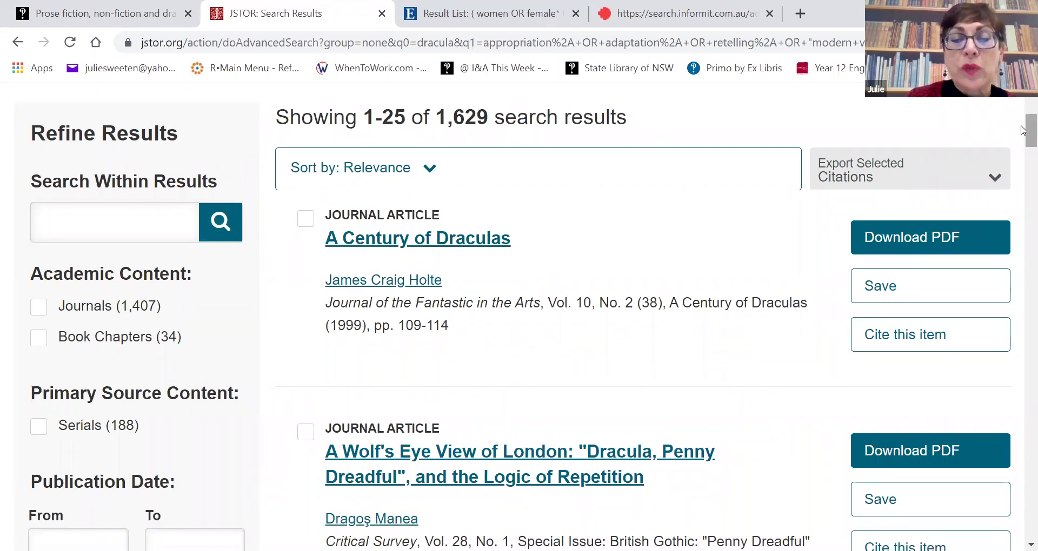
pyautogui.moveTo(1023, 130); pyautogui.dragTo(1022, 180)
pyautogui.scroll(-1, 1023, 143)
pyautogui.scroll(-1, 1023, 172)
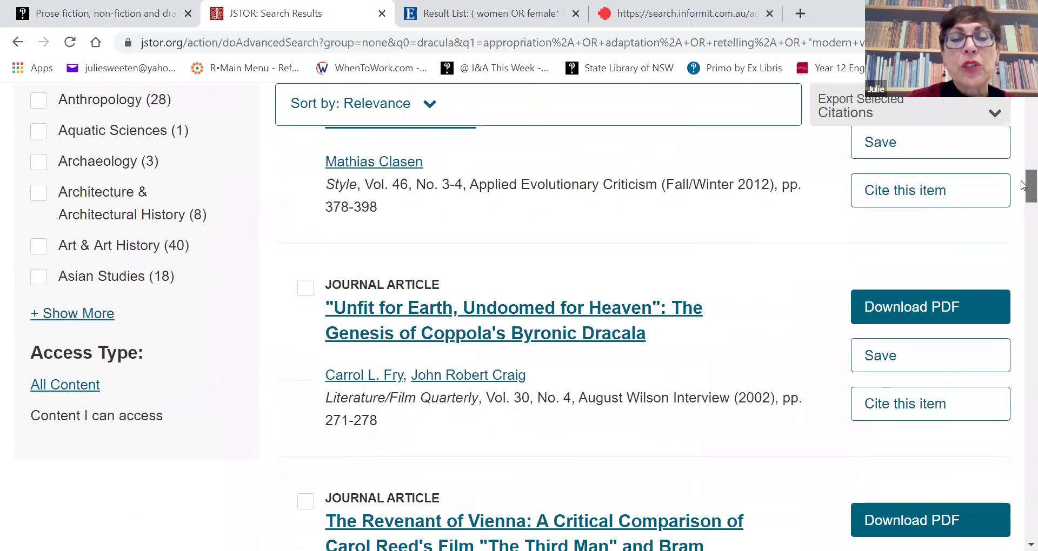
pyautogui.moveTo(1023, 185); pyautogui.dragTo(1024, 124)
pyautogui.scroll(-1, 1023, 123)
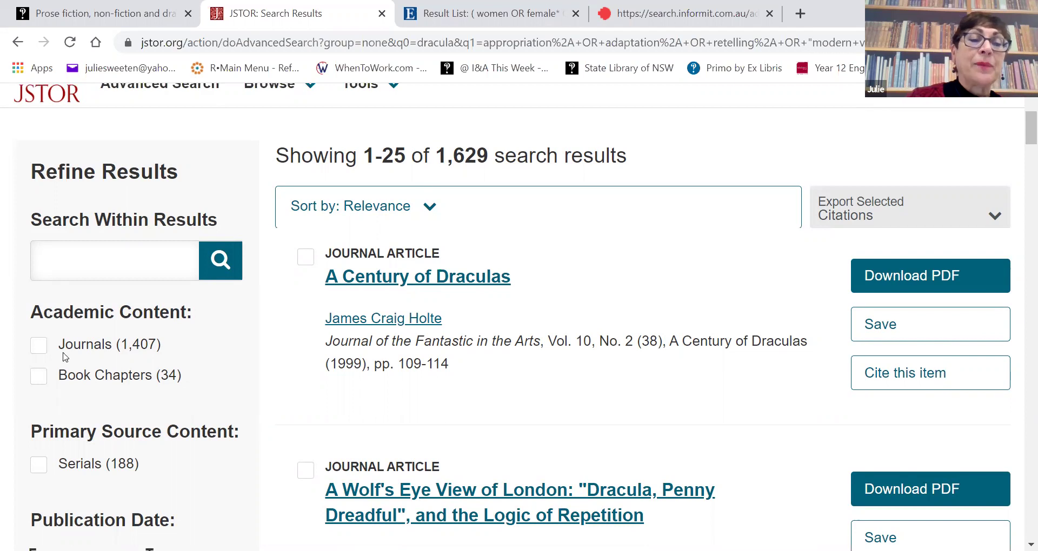
# Open a new, blank Advanced Search form from the Dracula results page
pyautogui.scroll(4, 646, 215)
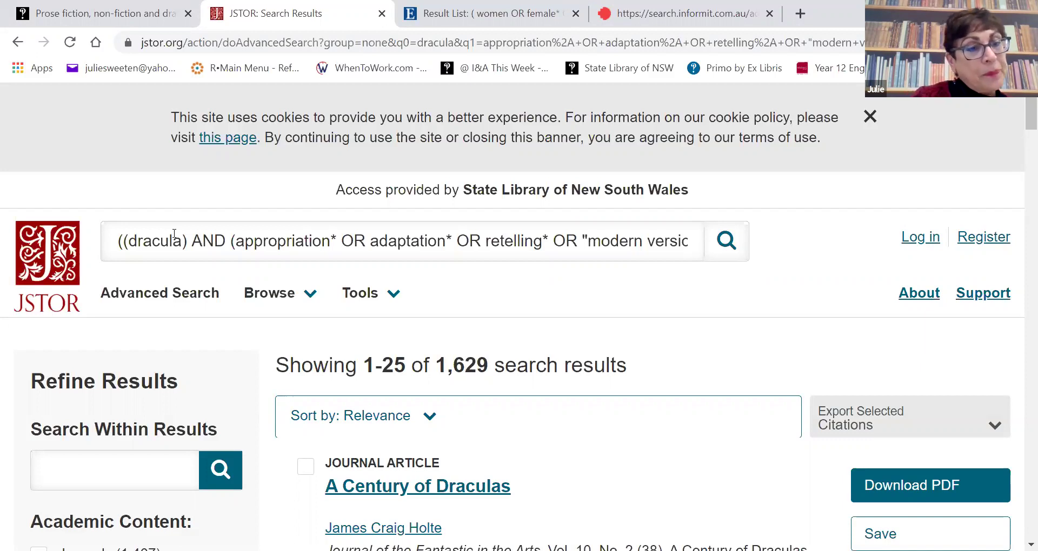
pyautogui.click(178, 305)
pyautogui.moveTo(318, 292)
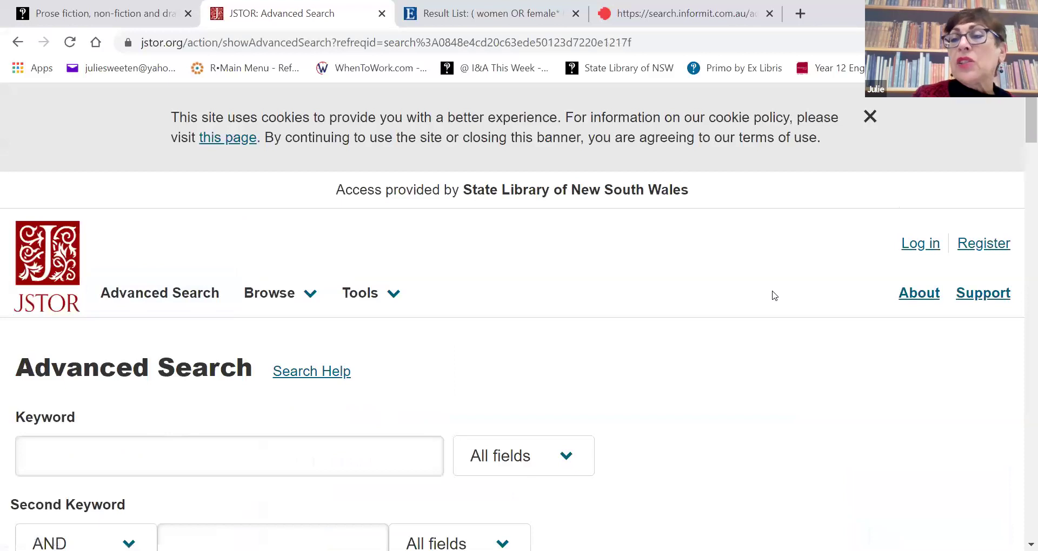
pyautogui.scroll(-4, 694, 190)
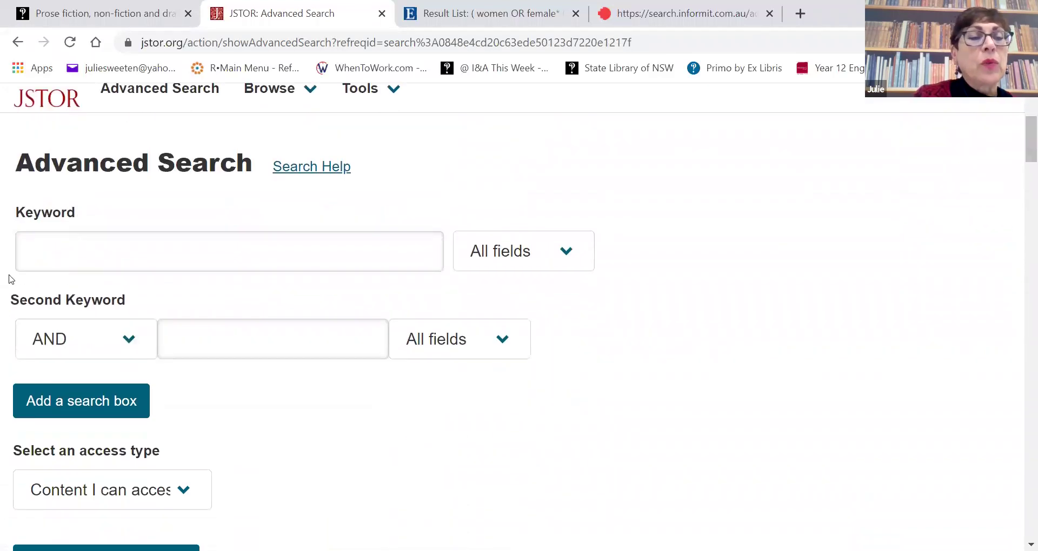
# Enter "boxer rebellion" OR "boxer uprising" as the first keyword, with both phrases in quotation marks
pyautogui.click(48, 254)
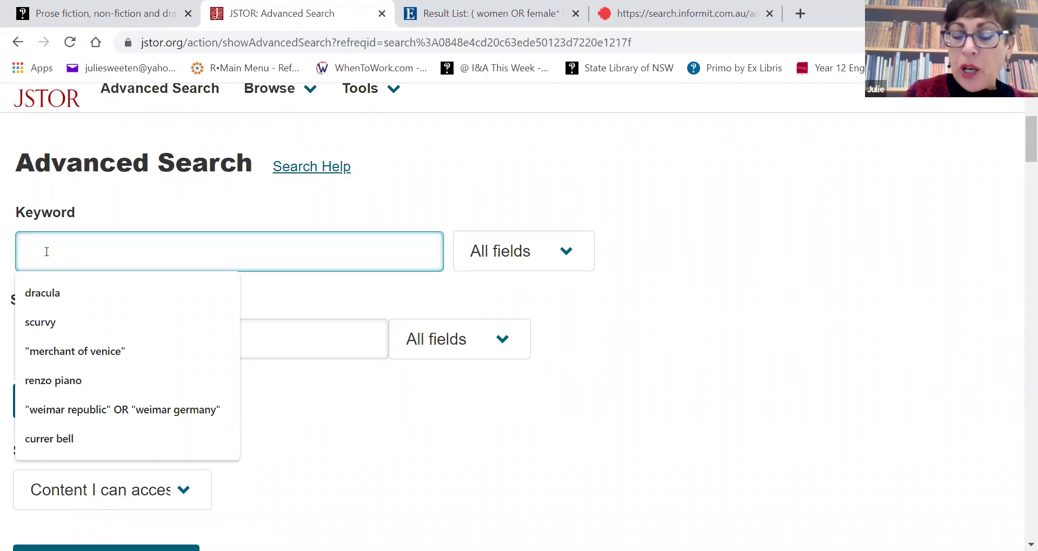
pyautogui.write('"')
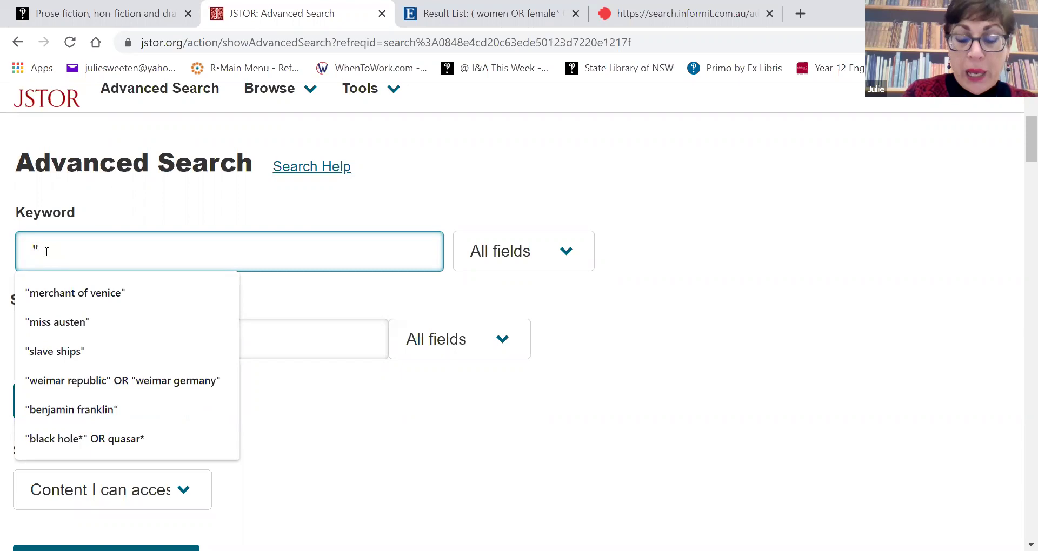
pyautogui.write('box')
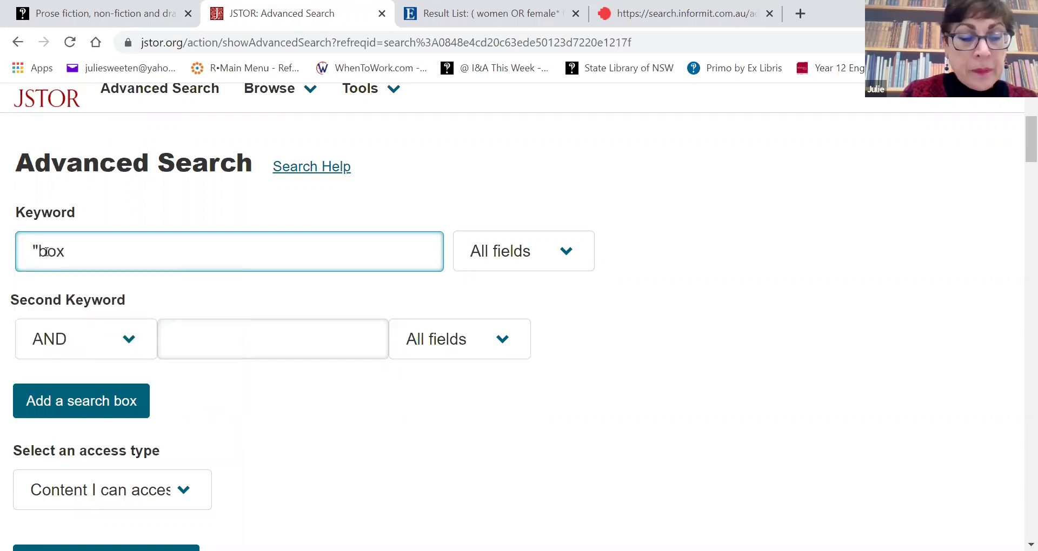
pyautogui.write('er ')
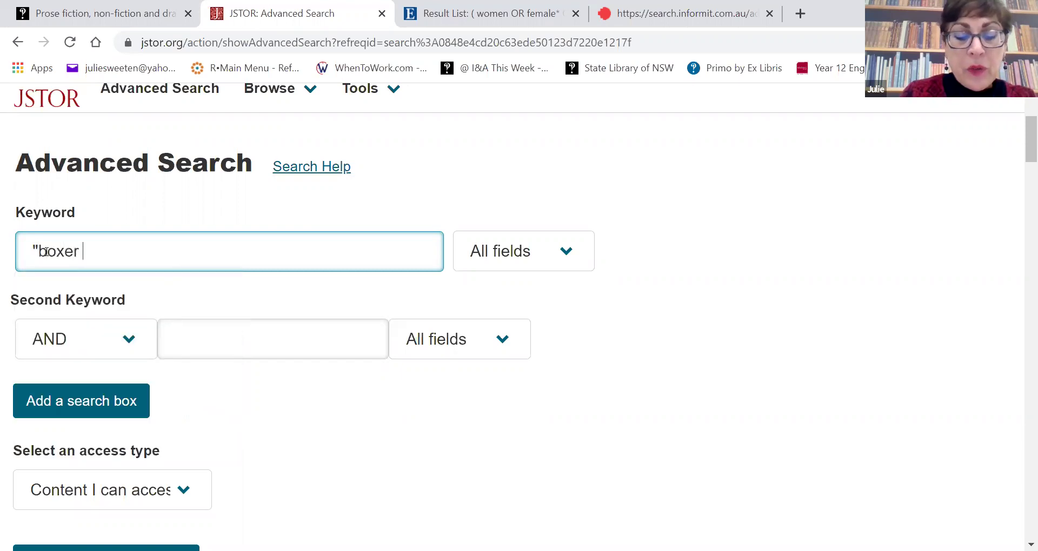
pyautogui.write('rebellion"')
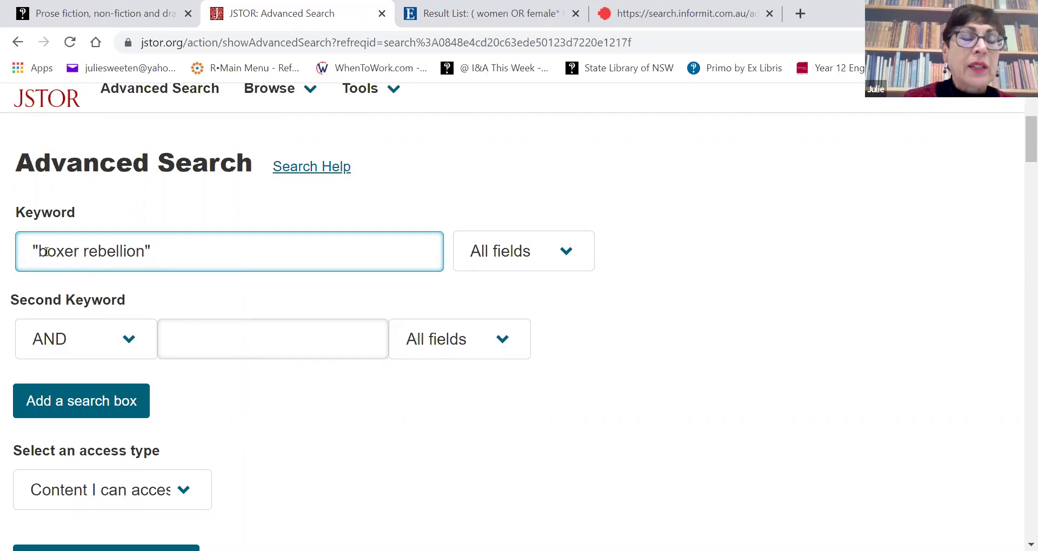
pyautogui.write(' OR')
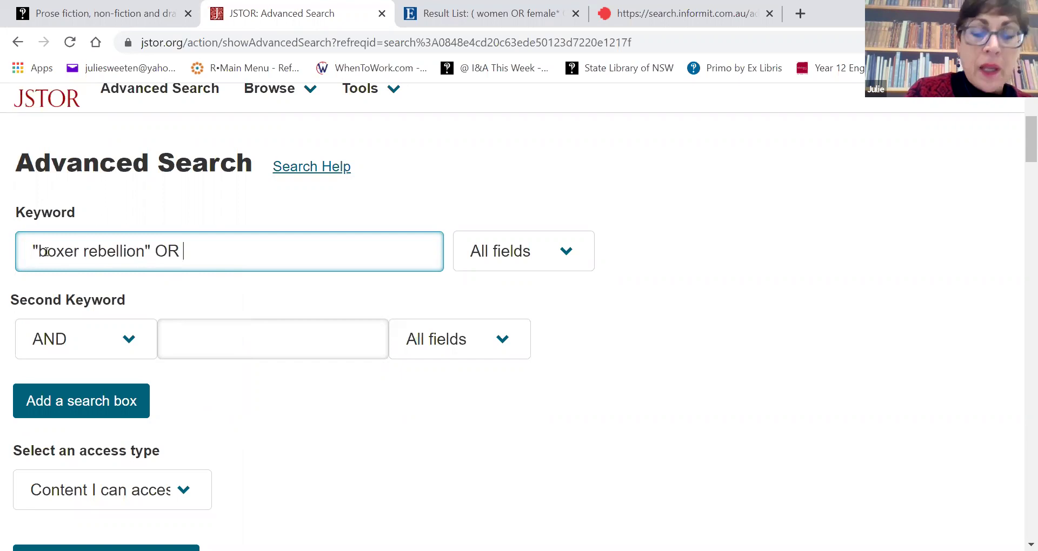
pyautogui.write(' "')
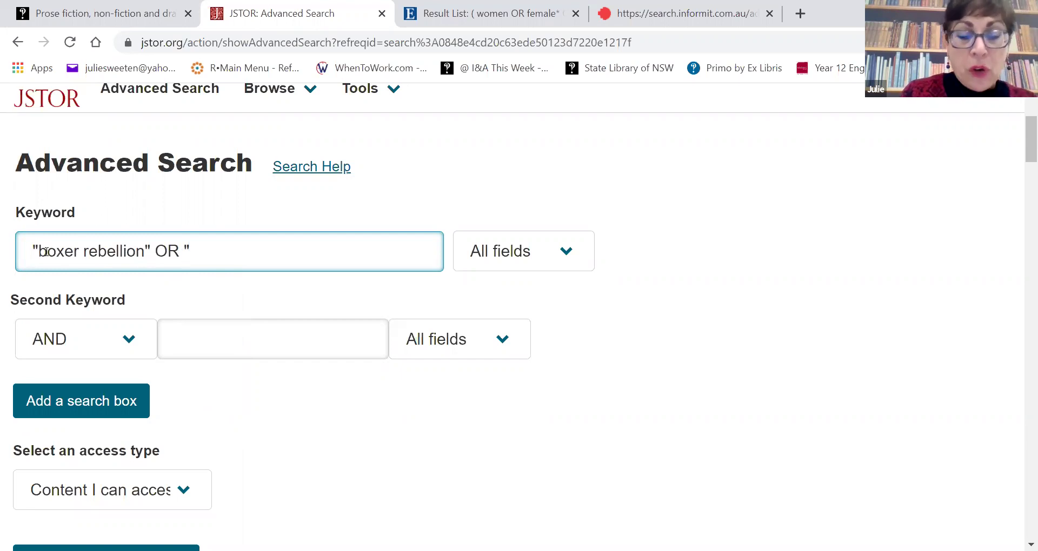
pyautogui.write('boxer')
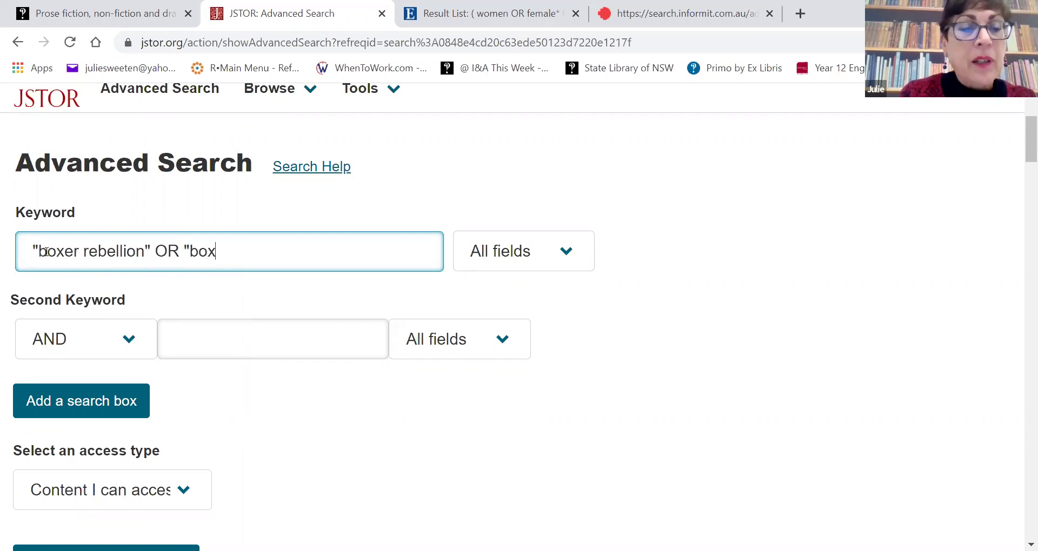
pyautogui.write(' up')
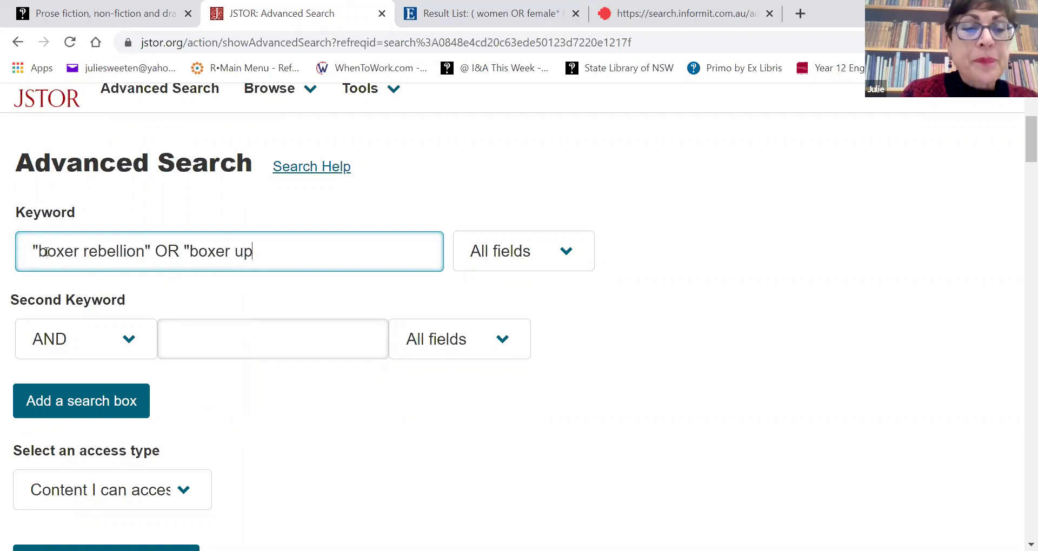
pyautogui.write('rsing')
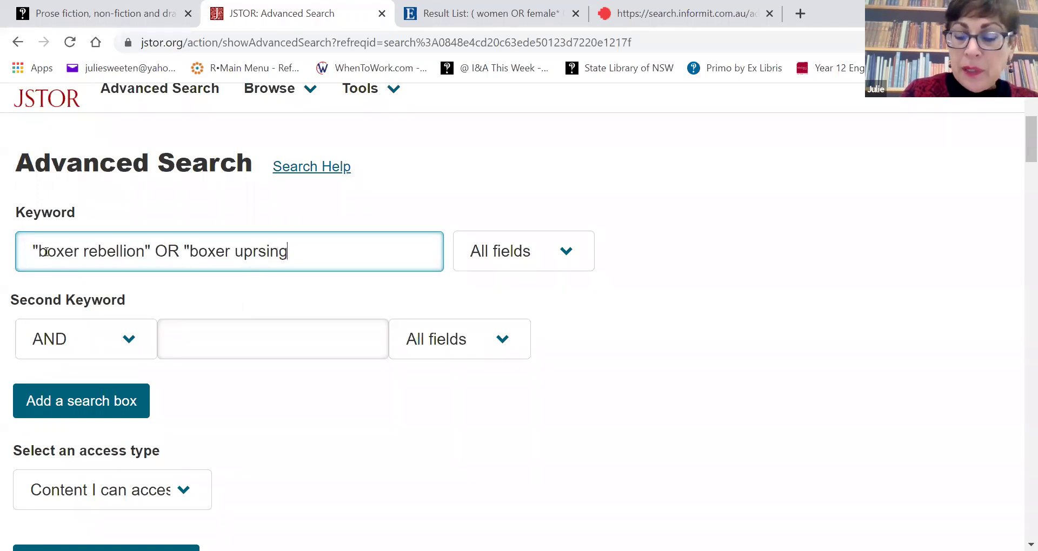
pyautogui.write('"')
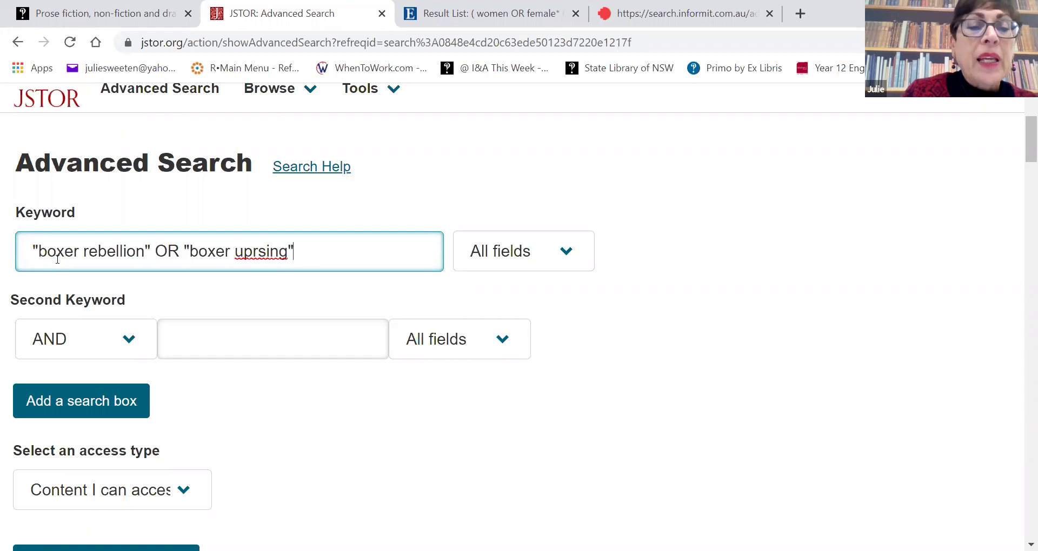
pyautogui.write('i')
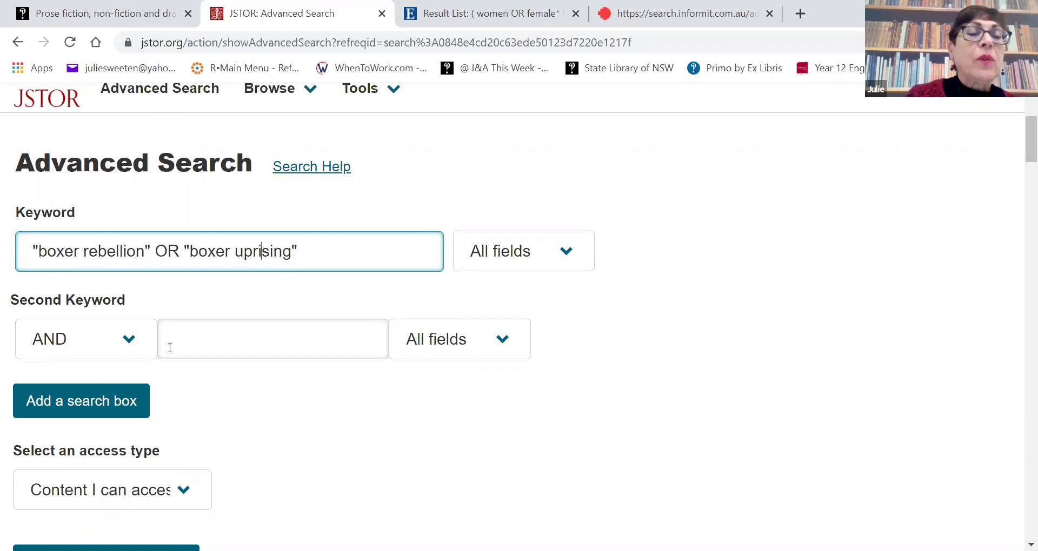
# Enter factor* OR origin* OR cause* OR reasons as the second keyword, combined with AND
pyautogui.click(169, 348)
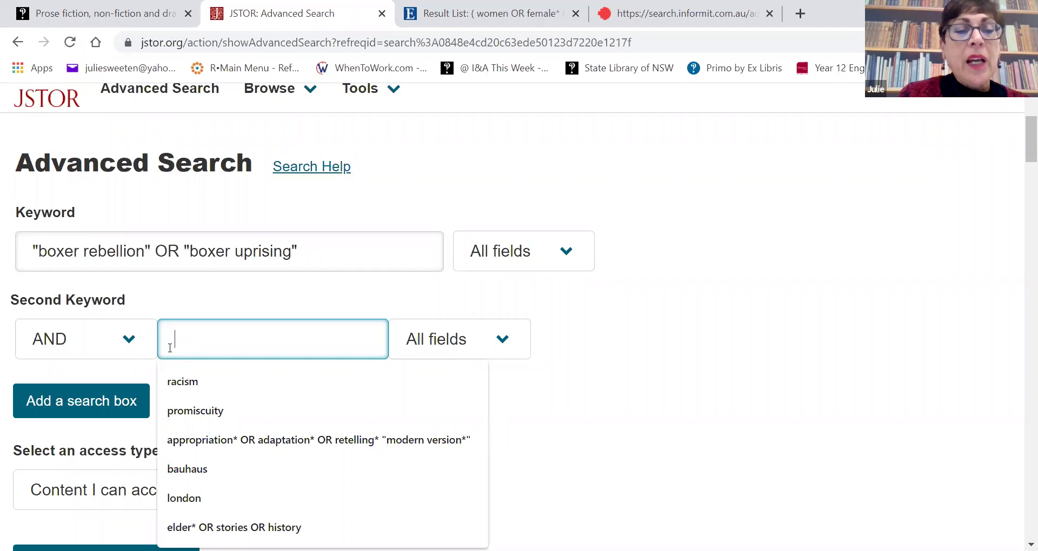
pyautogui.write('fac')
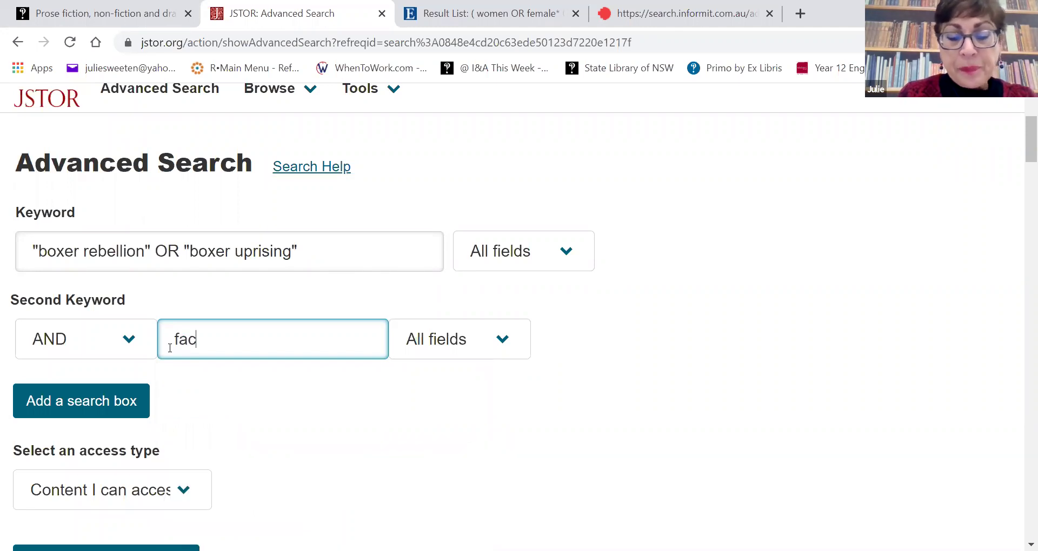
pyautogui.write('tor ')
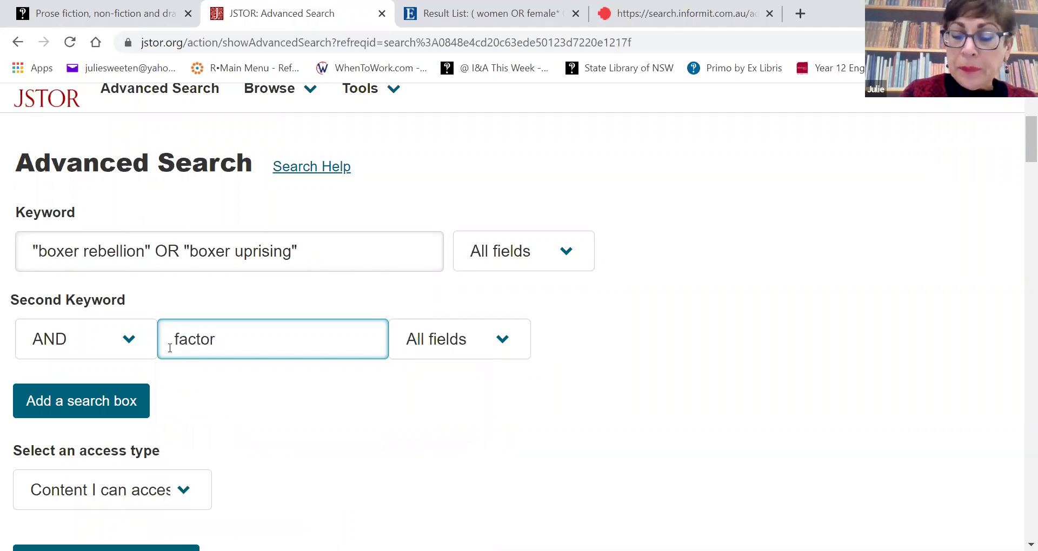
pyautogui.write('* ')
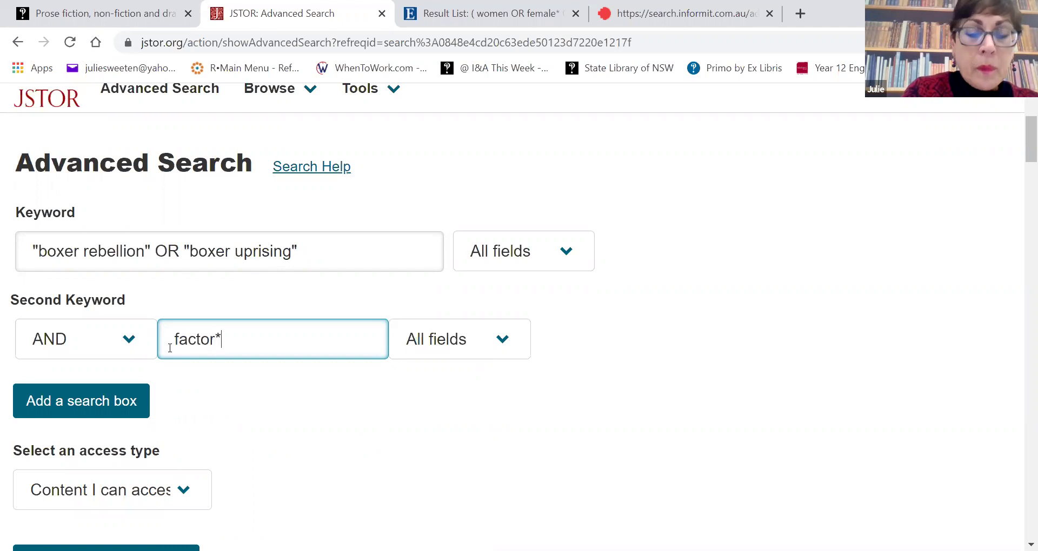
pyautogui.write('OR ')
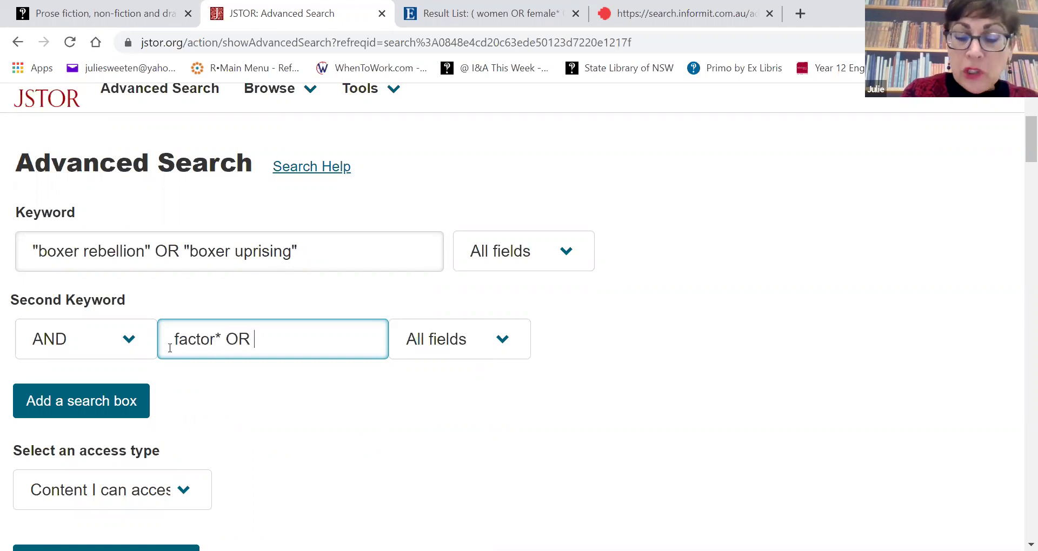
pyautogui.write('origin')
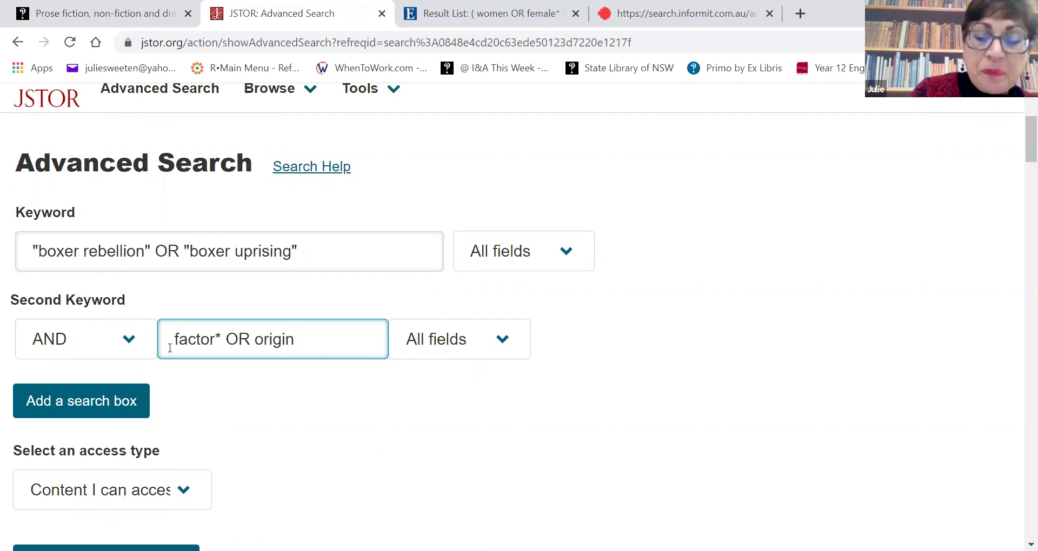
pyautogui.write('* OR ')
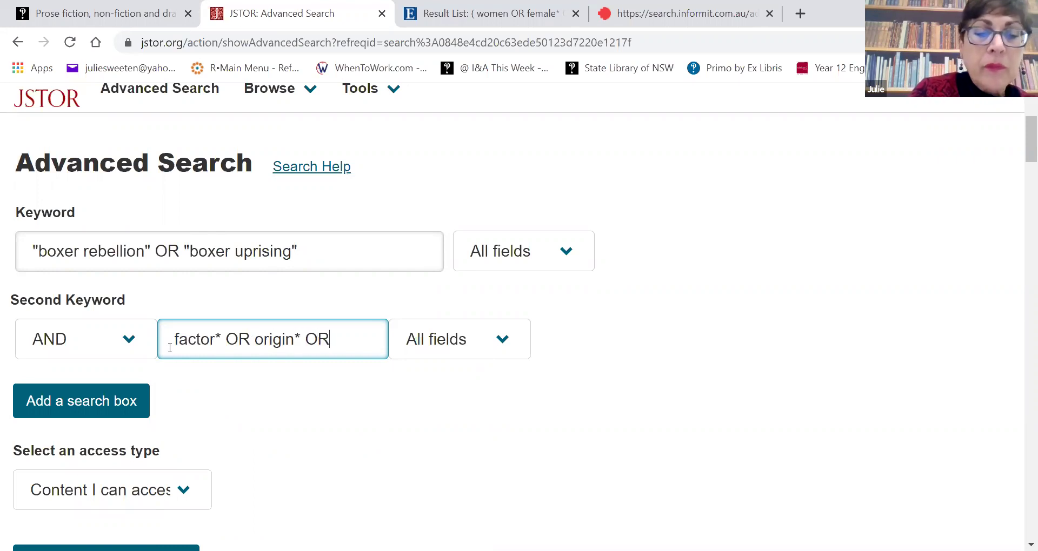
pyautogui.write('cause')
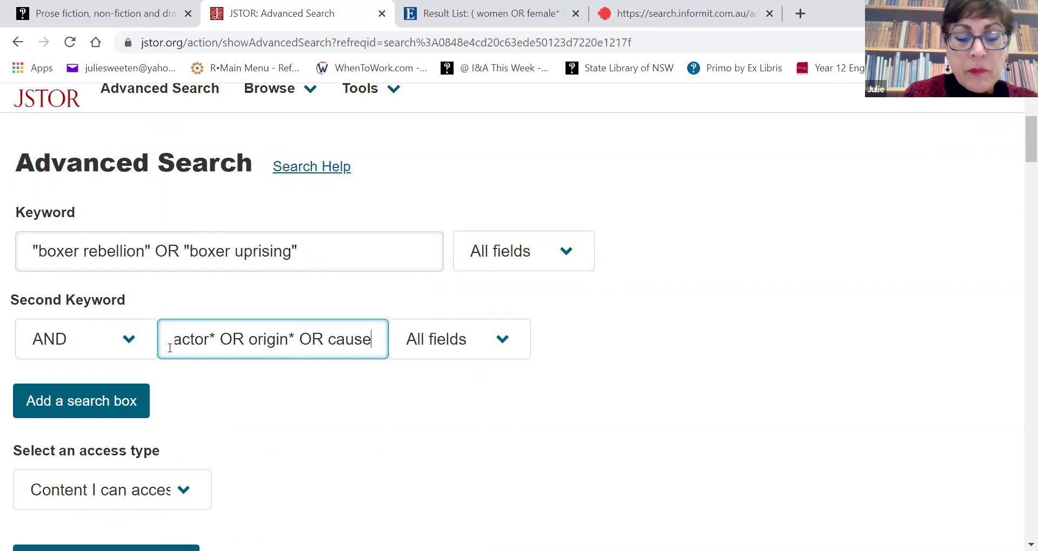
pyautogui.write('* ')
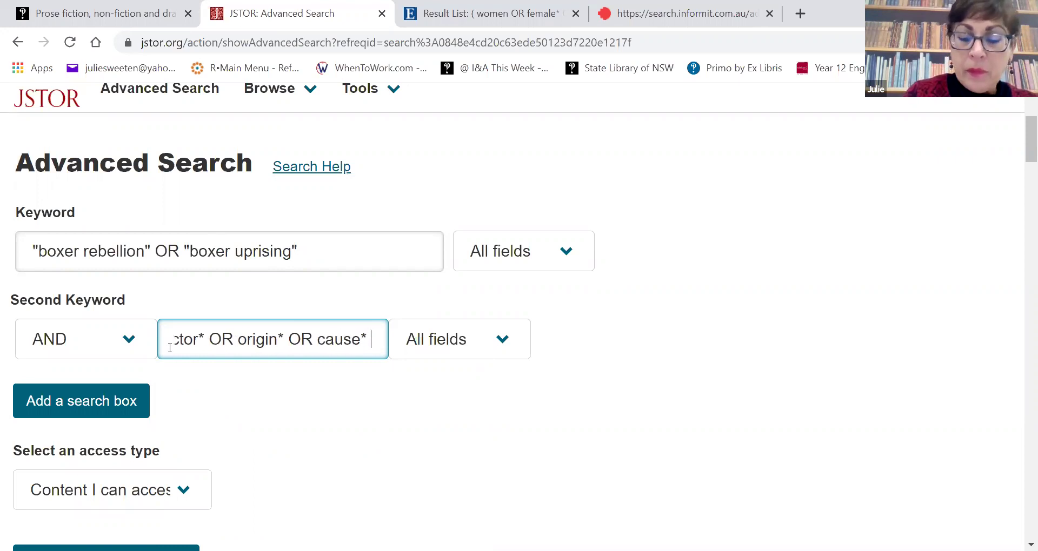
pyautogui.write('OR ')
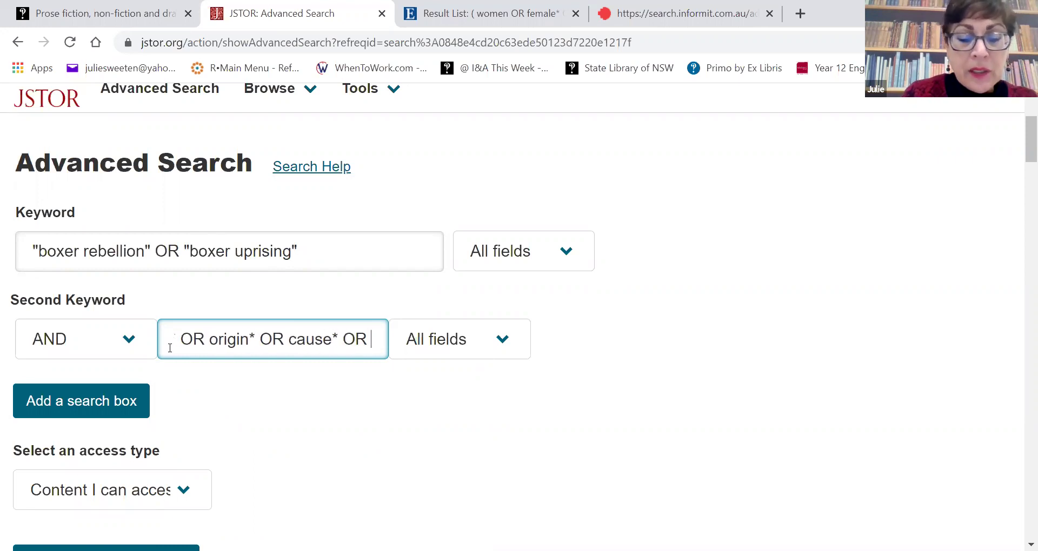
pyautogui.write('reason')
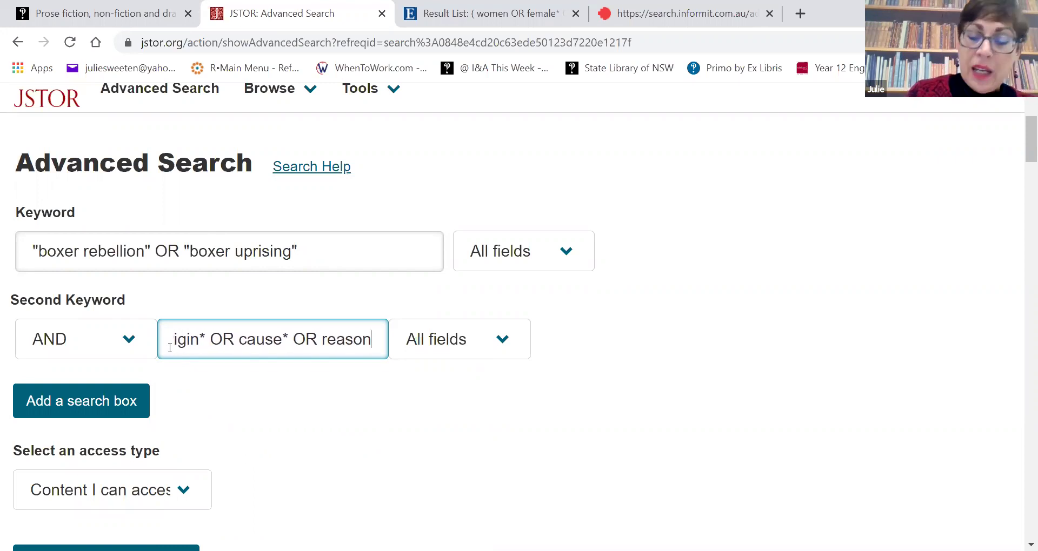
pyautogui.write('s')
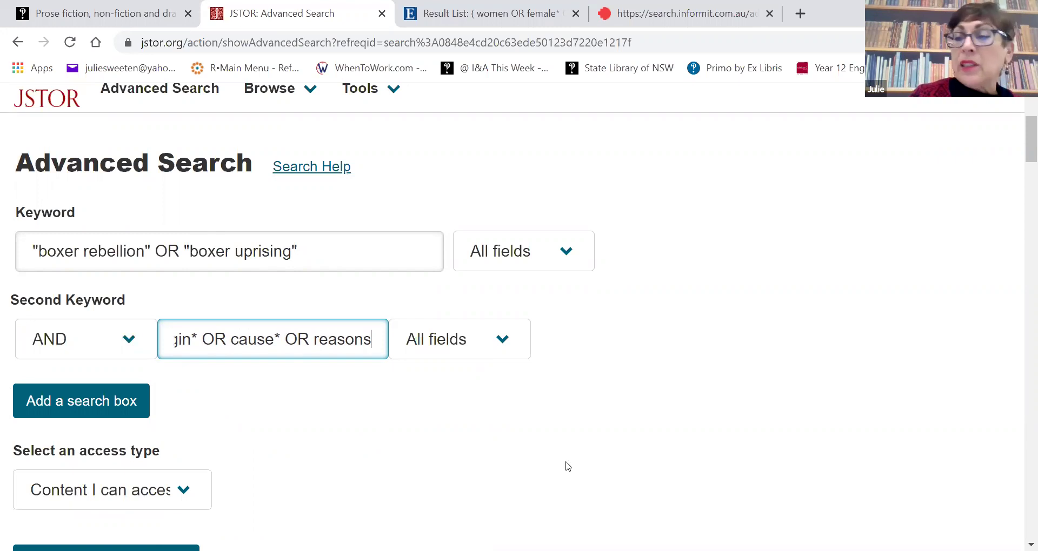
# Submit the Boxer Rebellion advanced search and look through the listed journal articles and subject filters
pyautogui.scroll(-4, 950, 188)
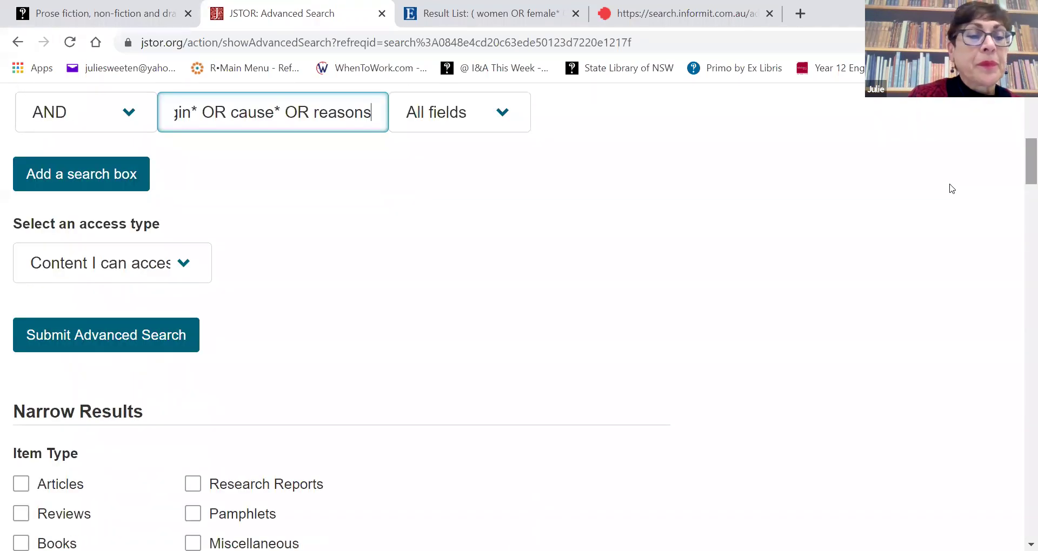
pyautogui.click(157, 337)
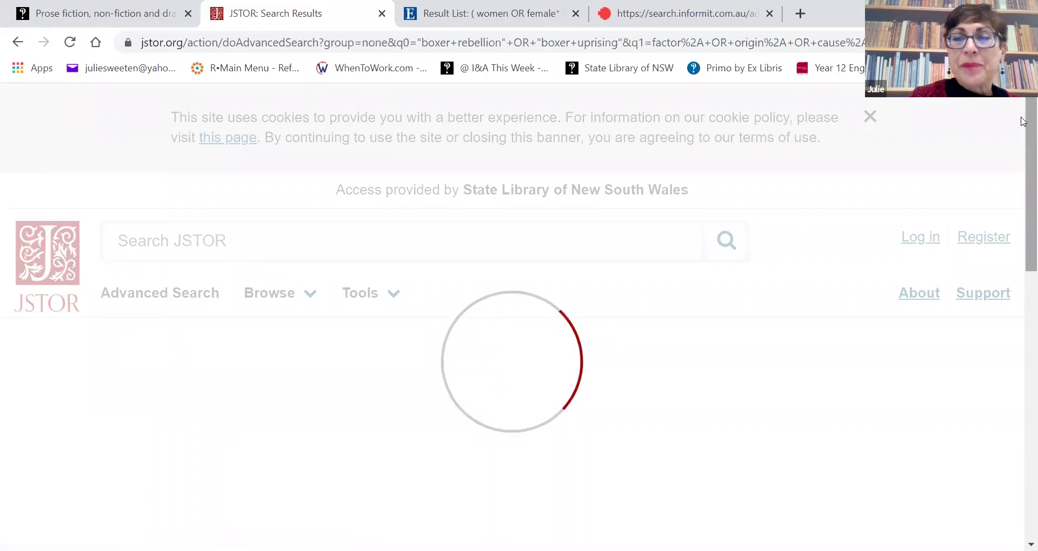
pyautogui.moveTo(1022, 121); pyautogui.dragTo(1023, 184)
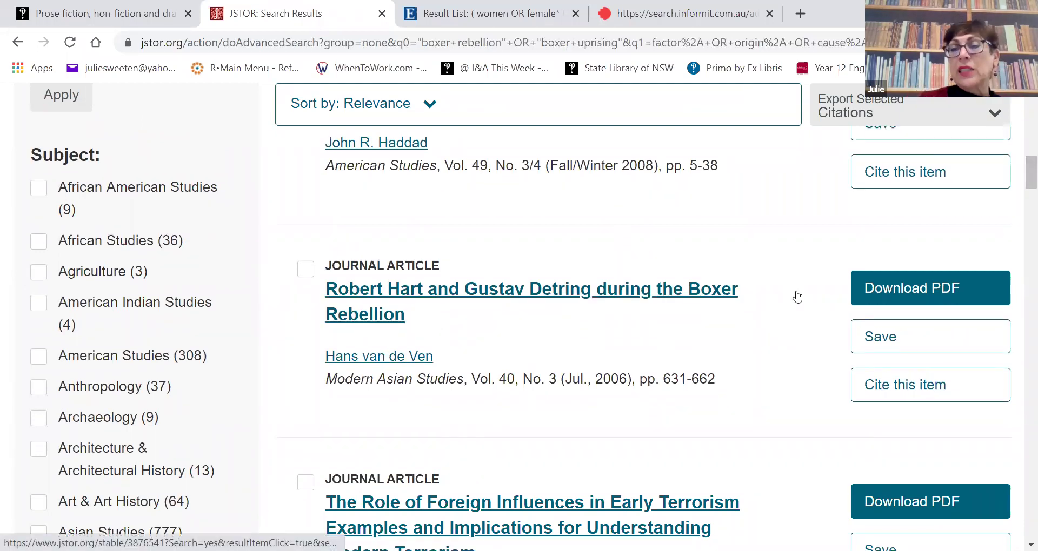
pyautogui.moveTo(1022, 173); pyautogui.dragTo(1022, 179)
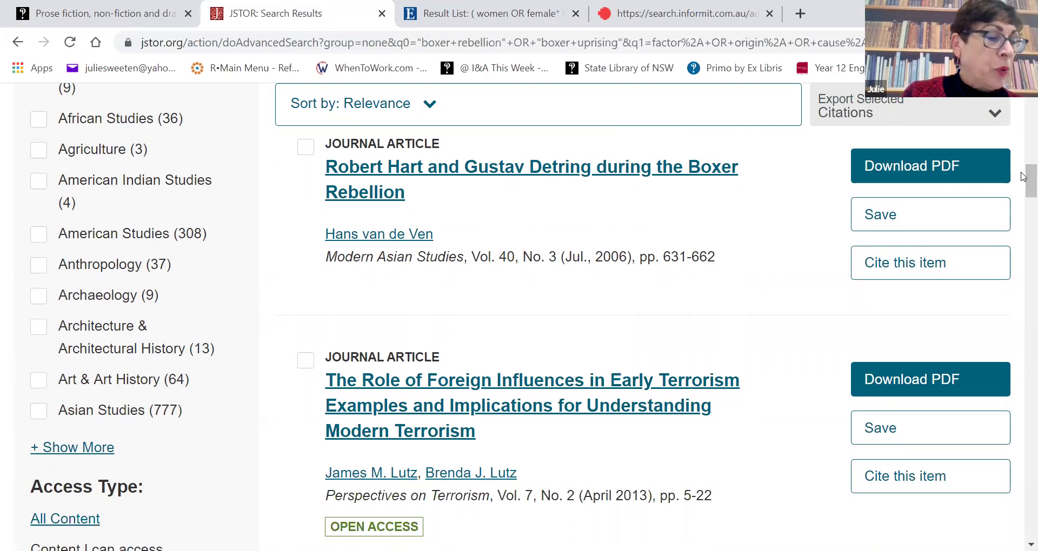
pyautogui.moveTo(1023, 192); pyautogui.dragTo(1024, 108)
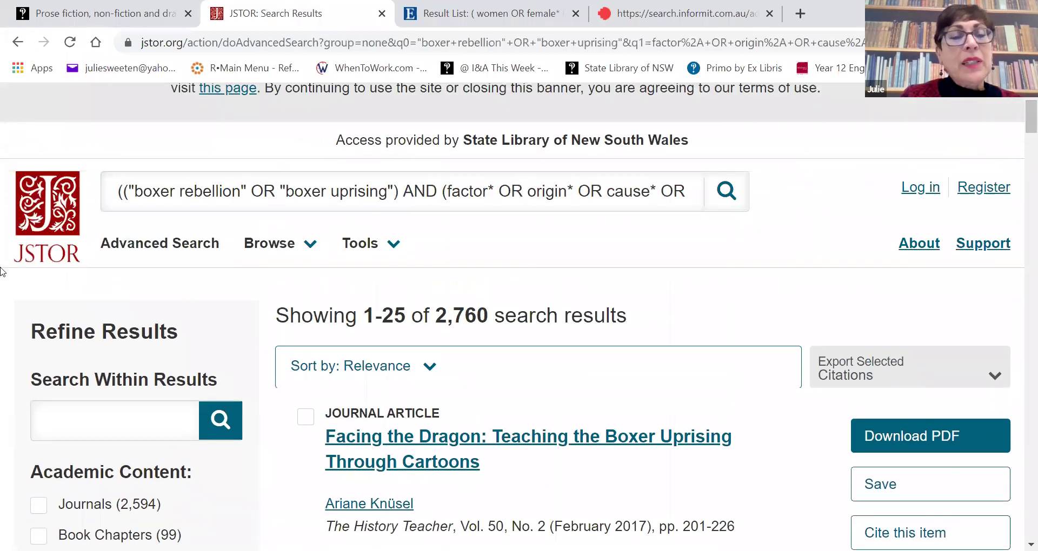
# Return to the State Library's English - HSC research guide and open its Eresources page
pyautogui.click(113, 15)
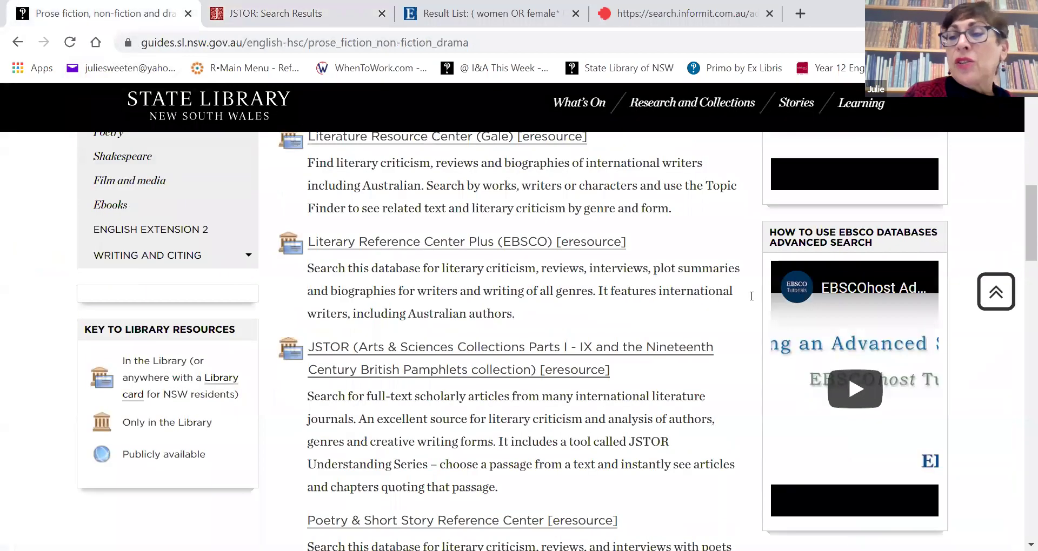
pyautogui.moveTo(1022, 205); pyautogui.dragTo(1022, 161)
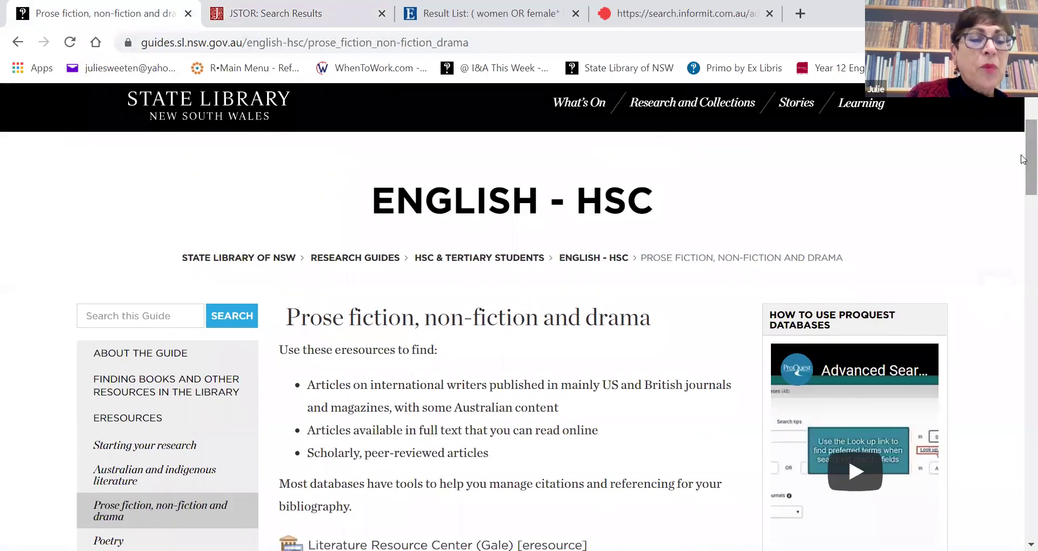
pyautogui.click(124, 420)
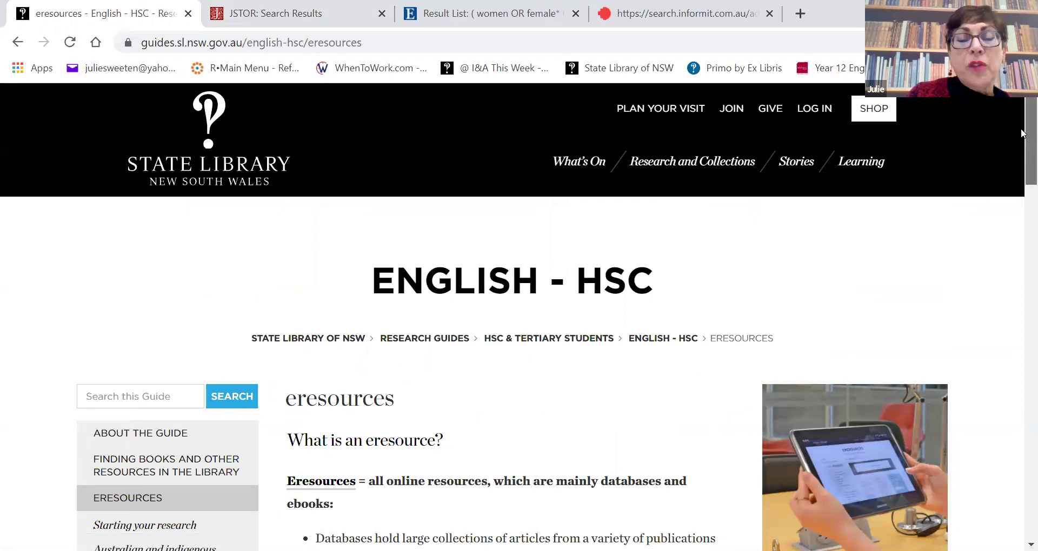
# Read through the Eresources page, examining the reasons for using eresources and the full list of search tips
pyautogui.scroll(-4, 1023, 183)
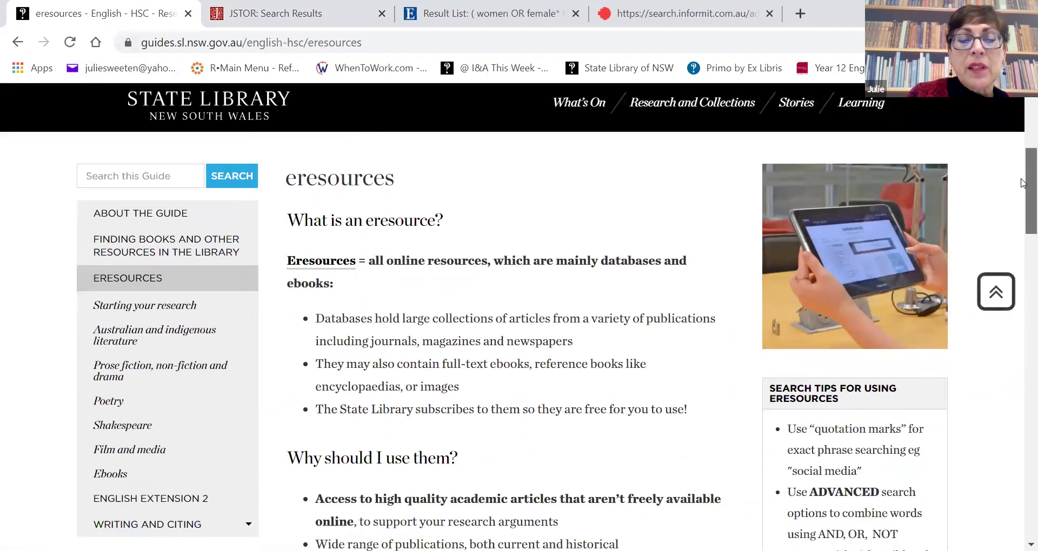
pyautogui.scroll(-1, 1023, 183)
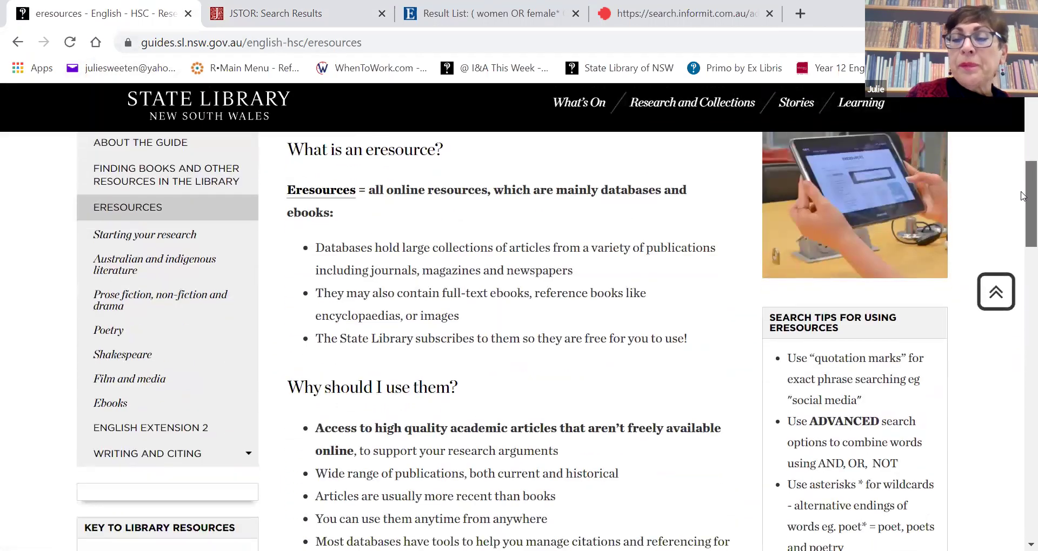
pyautogui.scroll(2, 1023, 194)
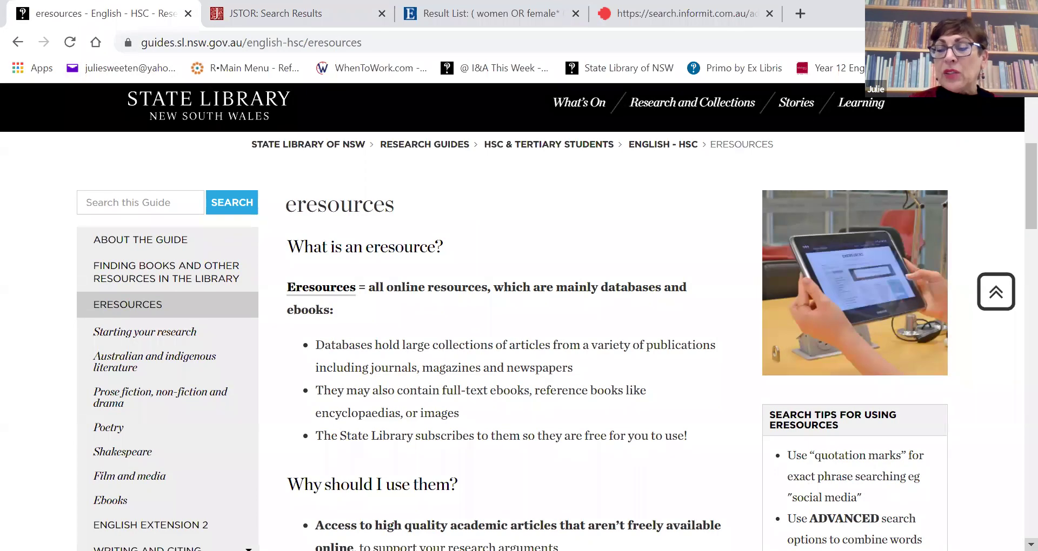
pyautogui.scroll(-3, 1031, 545)
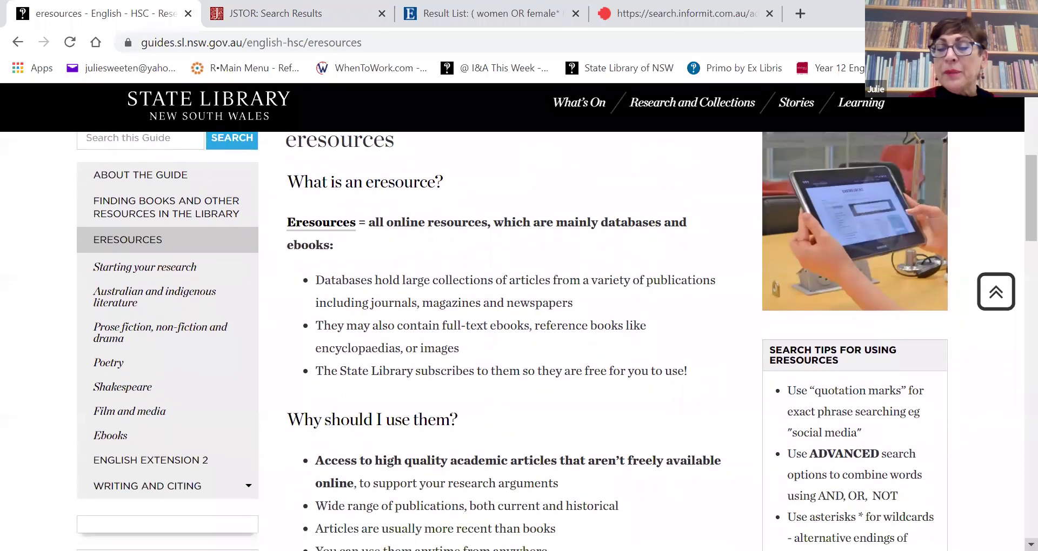
pyautogui.scroll(-1, 1031, 545)
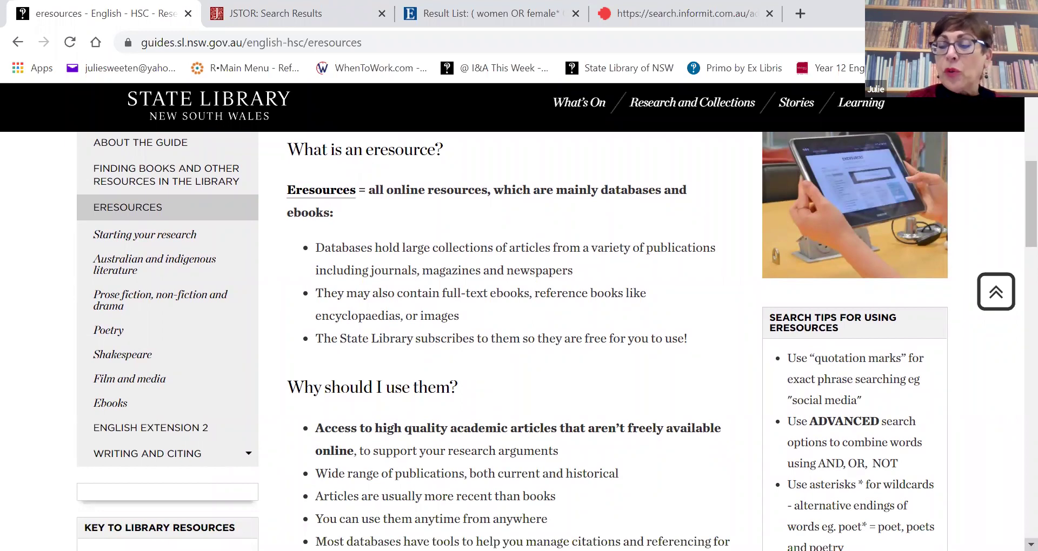
pyautogui.scroll(-3, 870, 446)
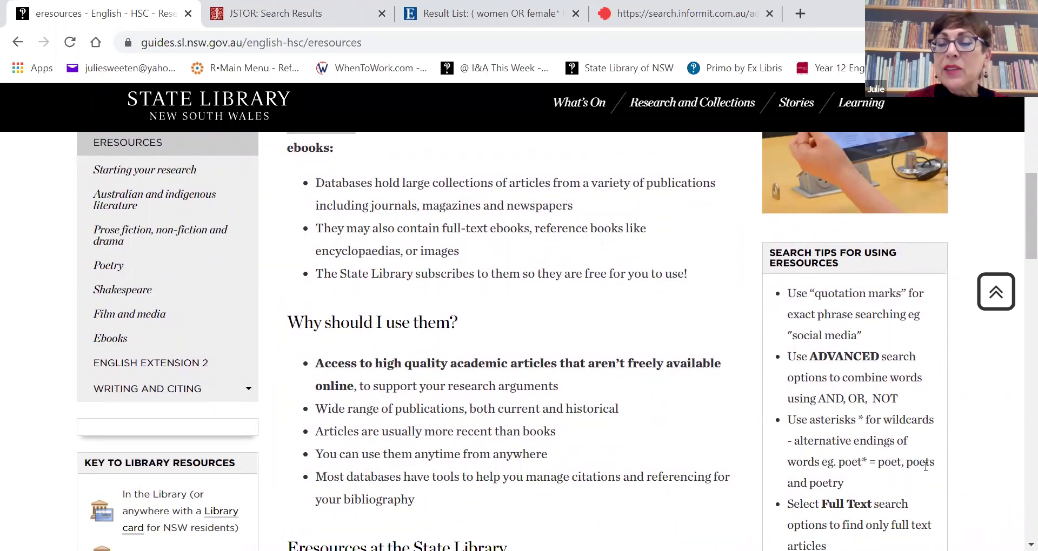
pyautogui.click(1030, 545)
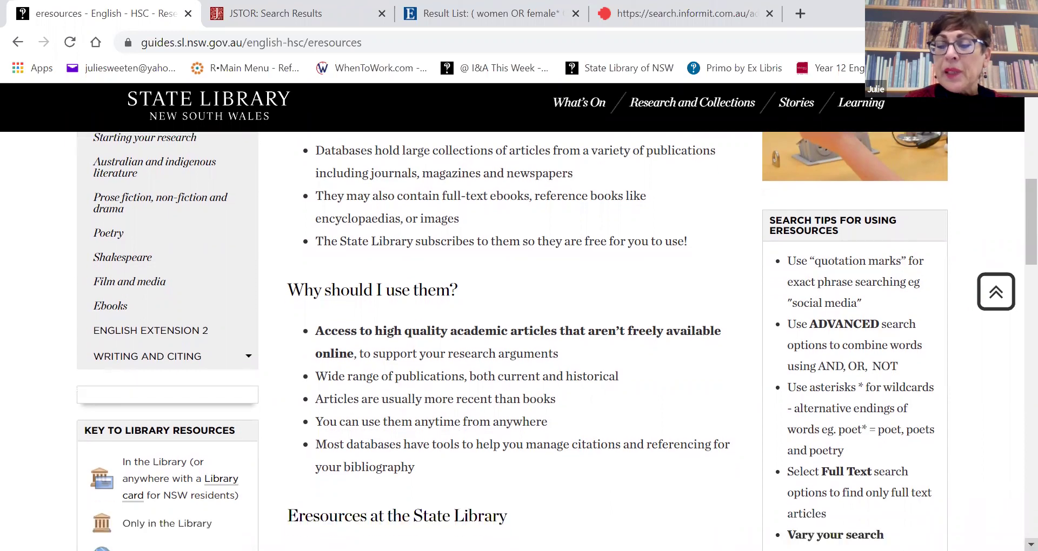
pyautogui.click(1030, 545)
pyautogui.click(1031, 545)
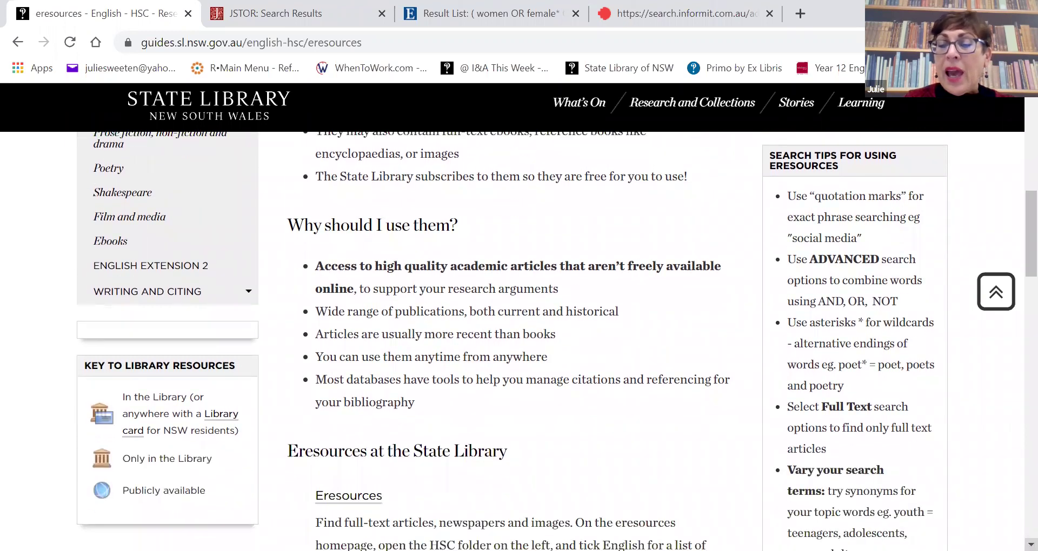
pyautogui.click(1031, 545)
pyautogui.click(1031, 545)
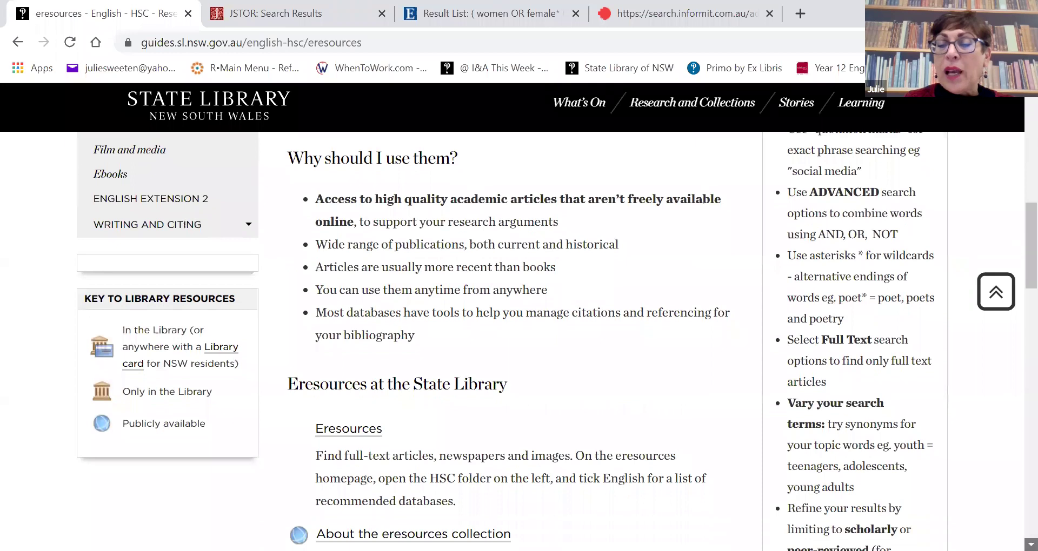
pyautogui.click(1030, 545)
pyautogui.click(1030, 545)
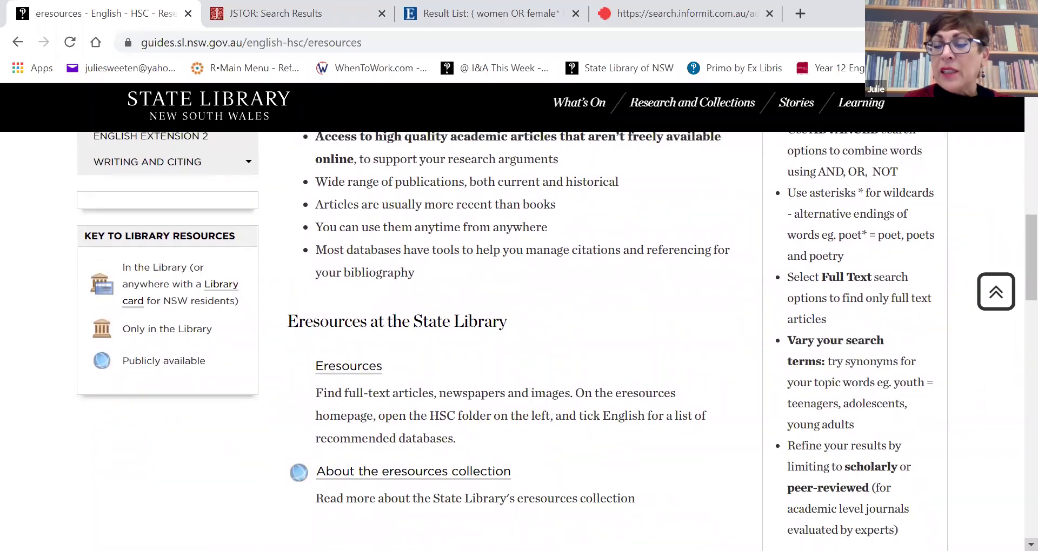
pyautogui.click(1030, 545)
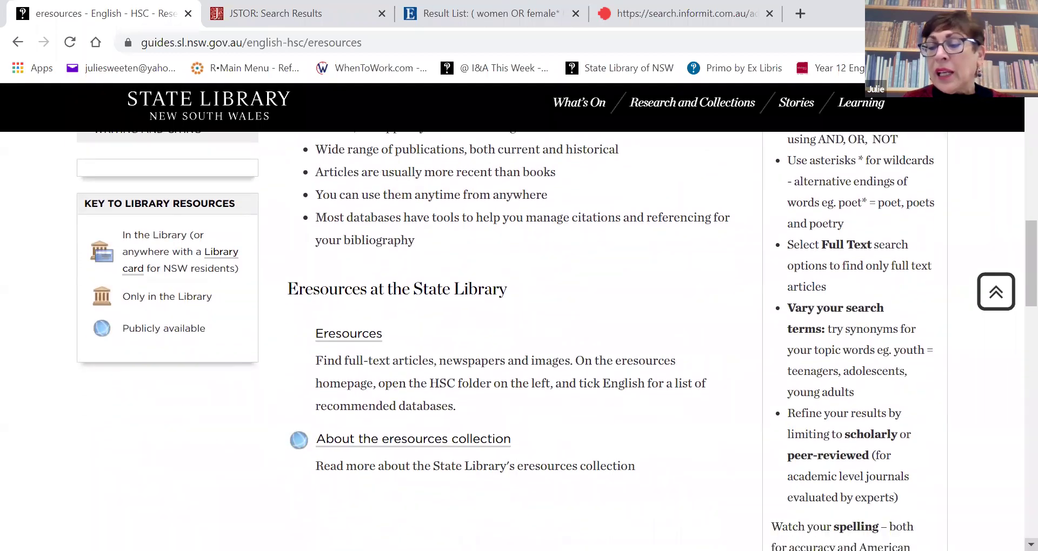
pyautogui.click(1030, 545)
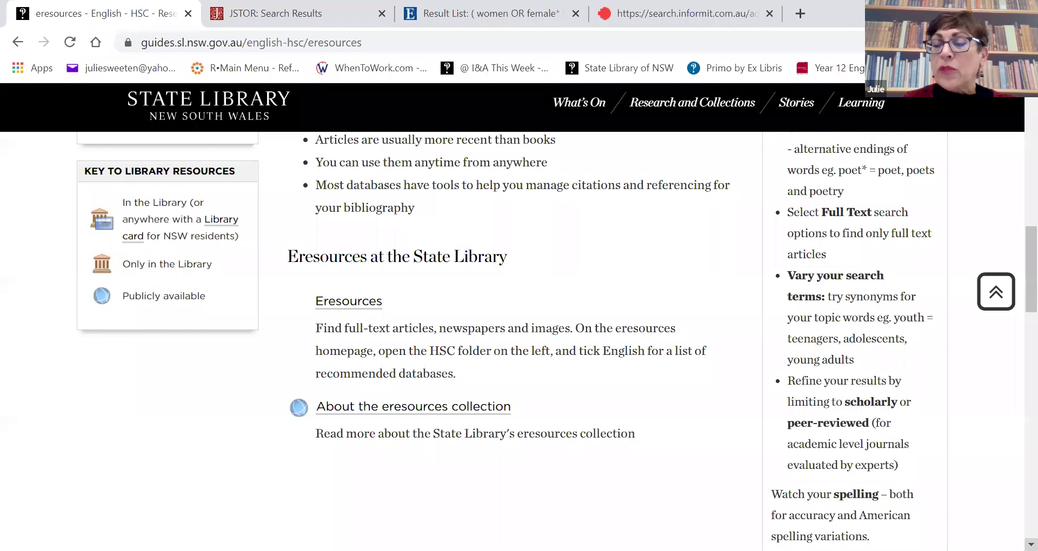
pyautogui.scroll(-1, 557, 340)
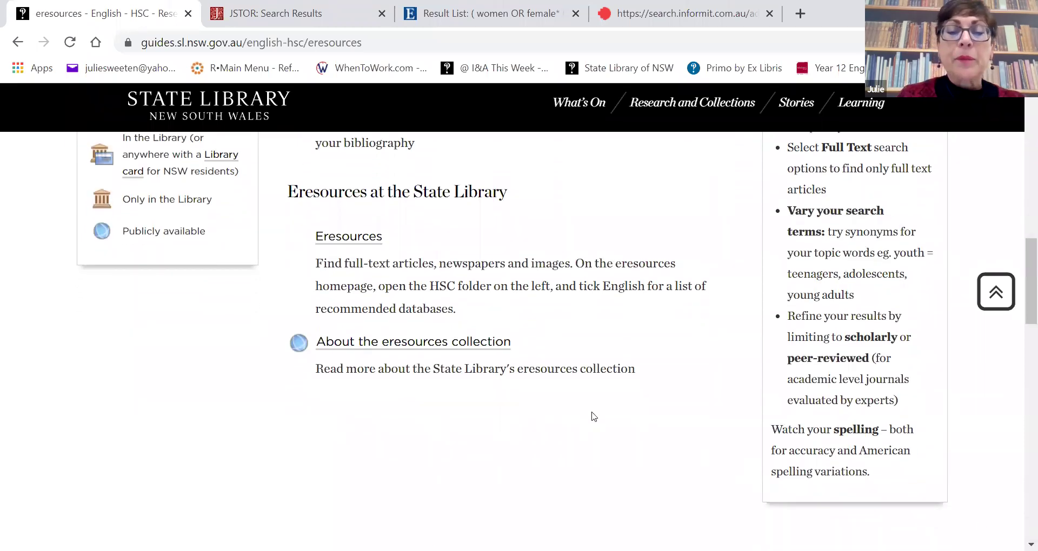